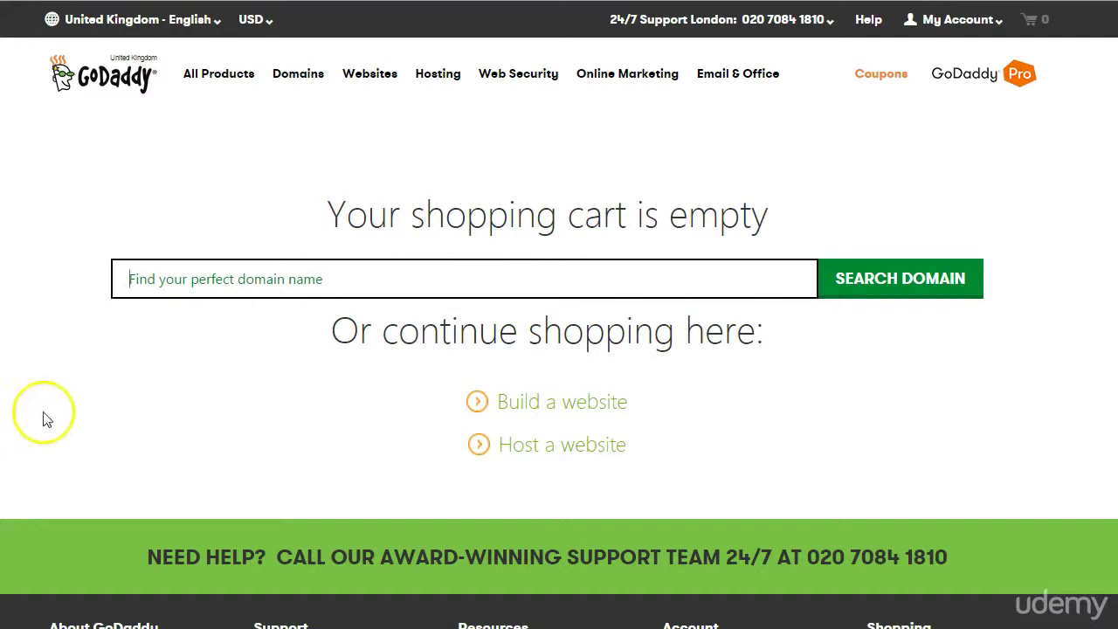
Search for the availability of the domain name byopro.com.
{"action": "left_click", "coordinate": [187, 275]}
{"action": "key", "text": "Down"}
{"action": "key", "text": "Return"}
{"action": "left_click", "coordinate": [72, 308]}
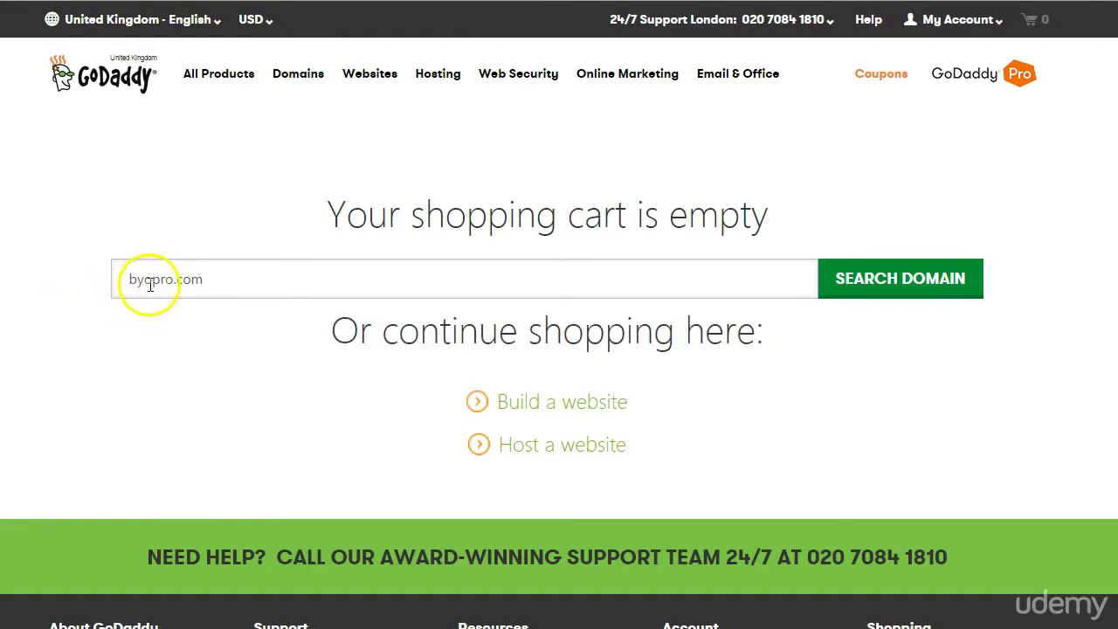
{"action": "left_click", "coordinate": [219, 279]}
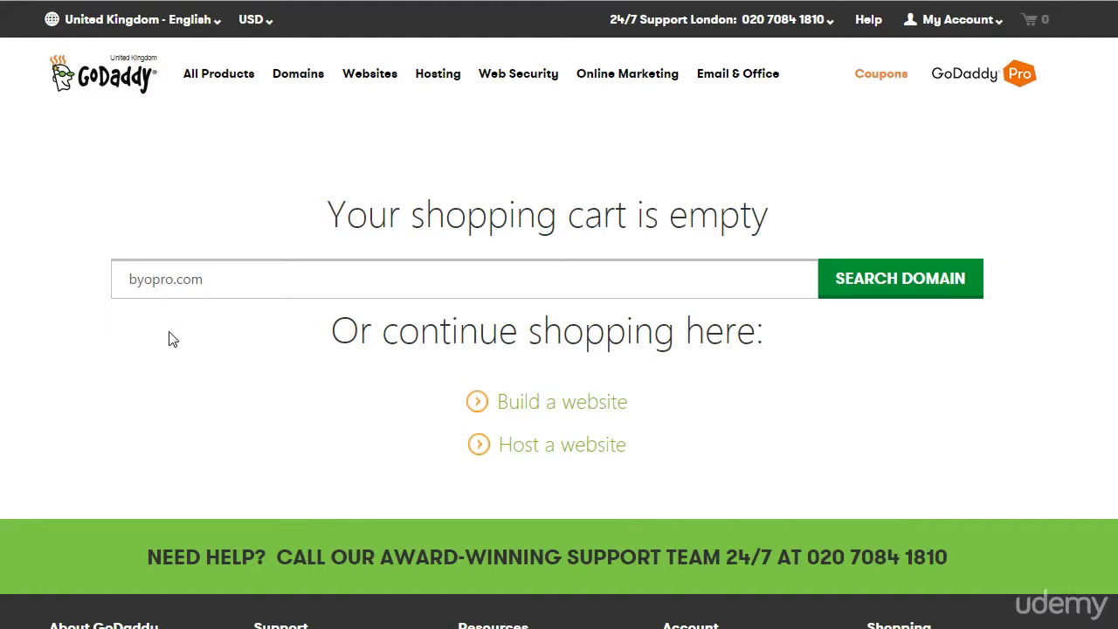
{"action": "left_click", "coordinate": [146, 339]}
{"action": "left_click", "coordinate": [119, 287]}
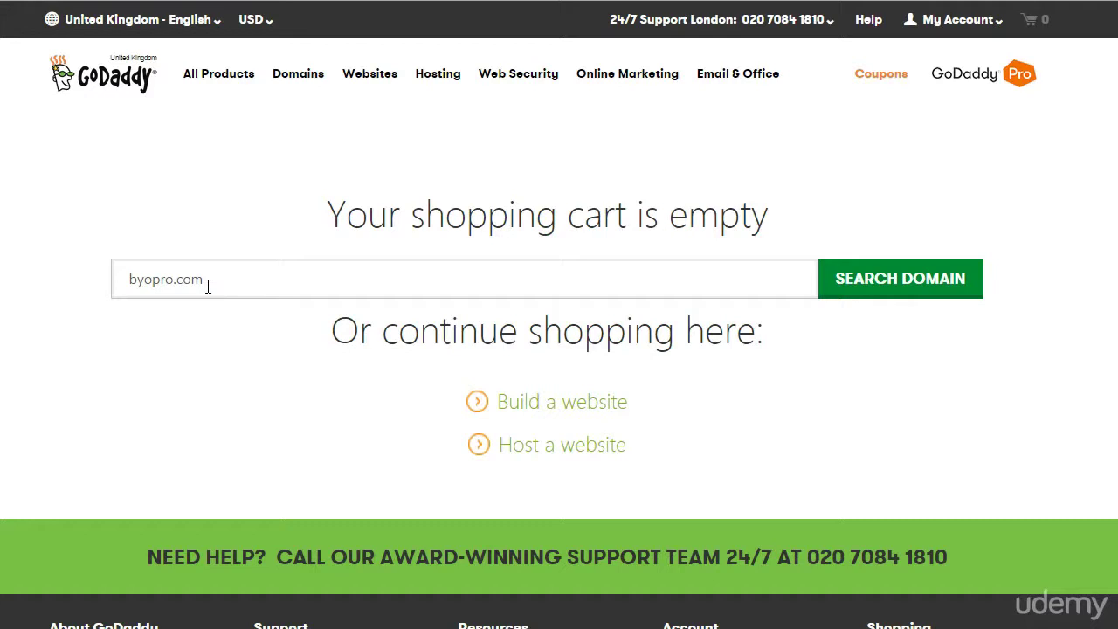
{"action": "left_click", "coordinate": [204, 288]}
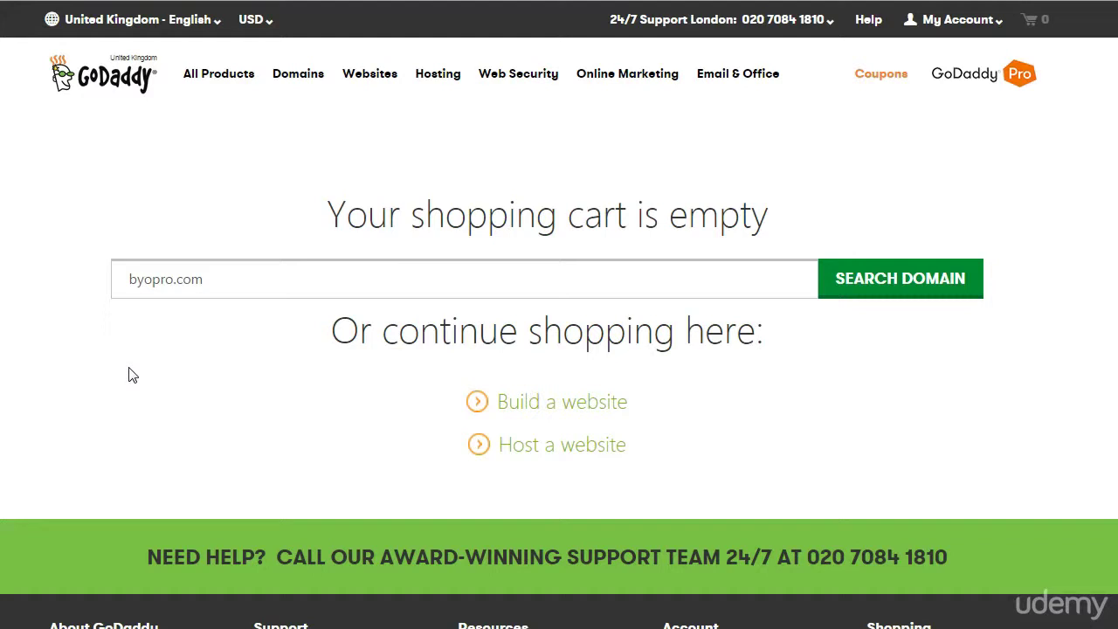
{"action": "left_click", "coordinate": [125, 277]}
{"action": "left_click", "coordinate": [874, 271]}
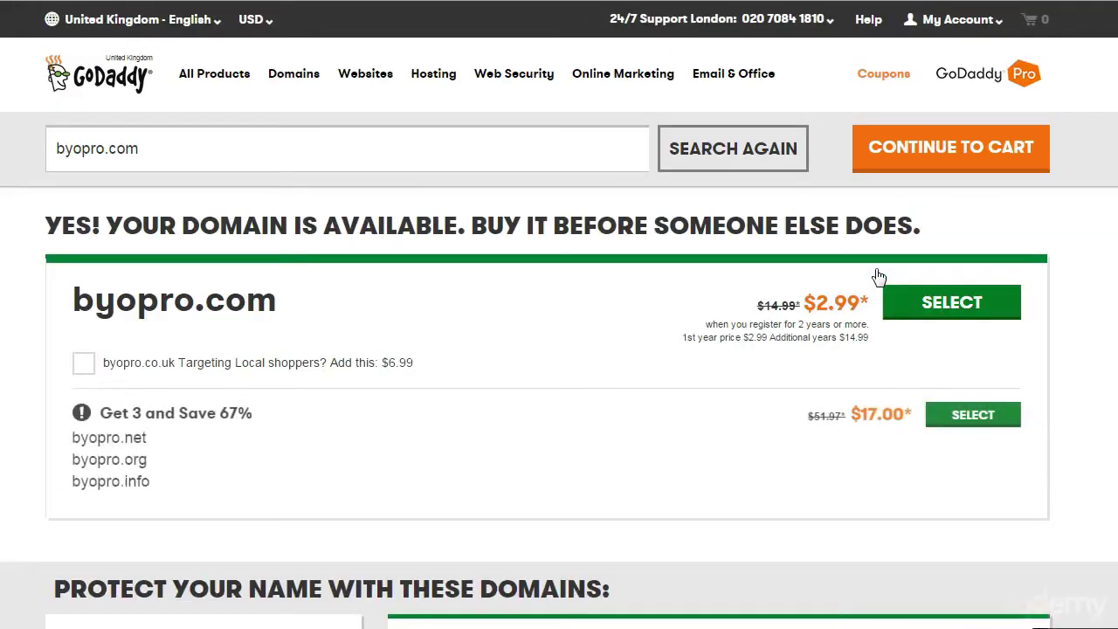
Select byopro.com for registration without the extra domain offers and continue to its purchase options.
{"action": "left_click", "coordinate": [874, 276]}
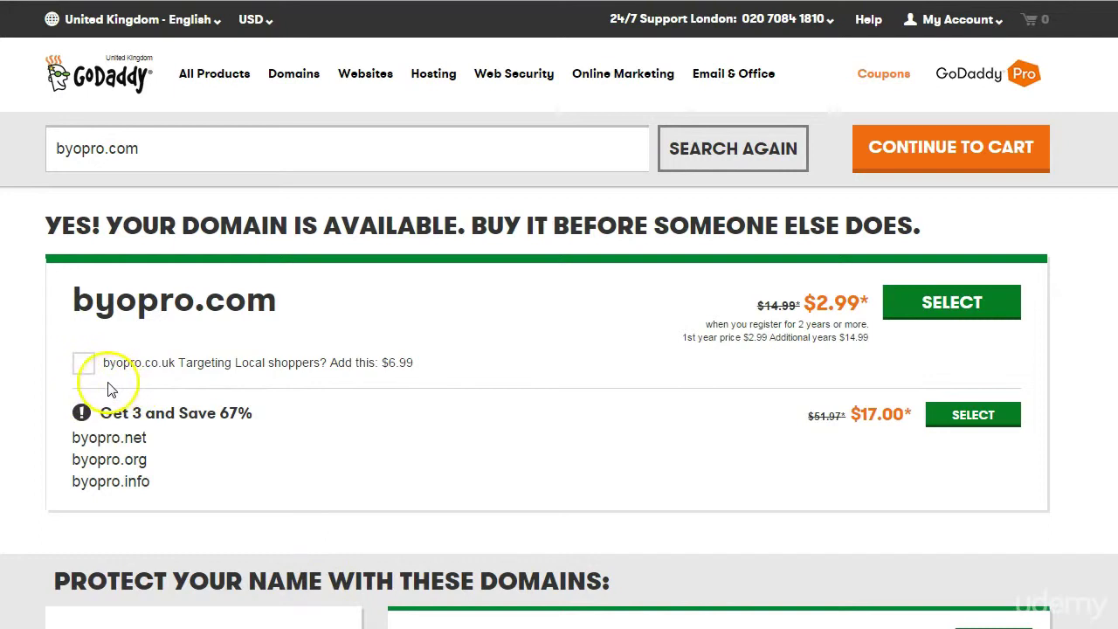
{"action": "scroll", "coordinate": [161, 433], "scroll_direction": "down", "scroll_amount": 1}
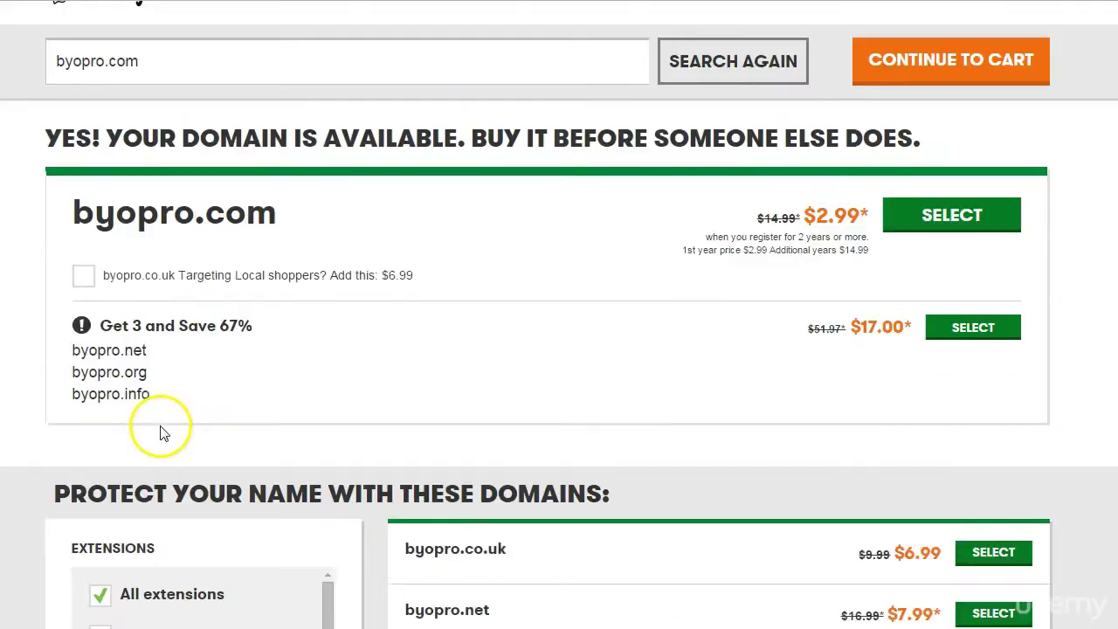
{"action": "scroll", "coordinate": [162, 432], "scroll_direction": "up", "scroll_amount": 1}
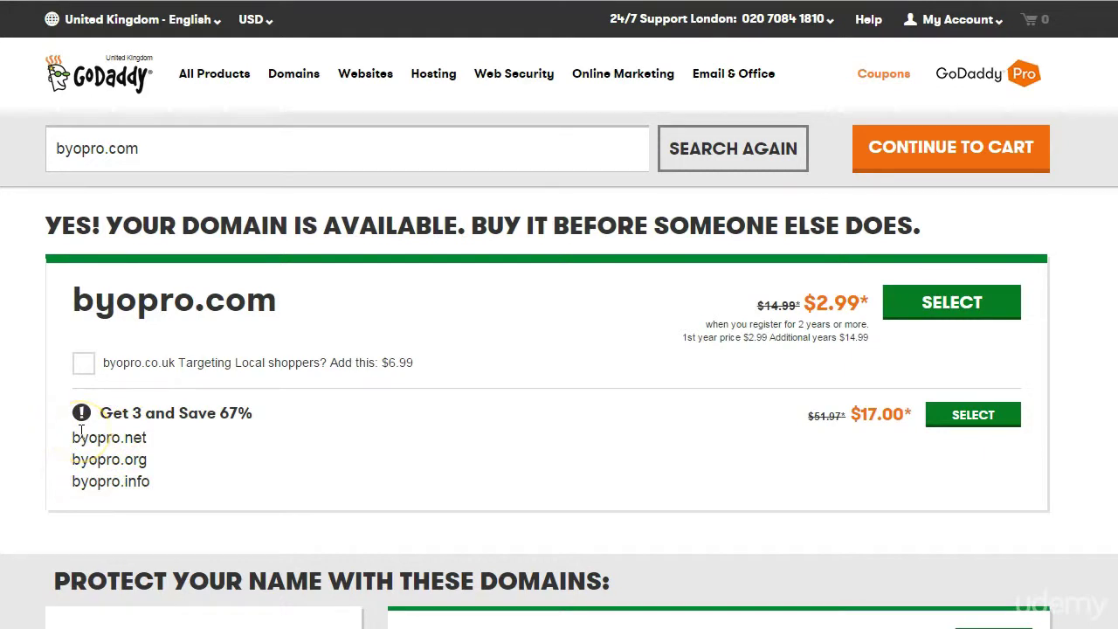
{"action": "left_click", "coordinate": [939, 305]}
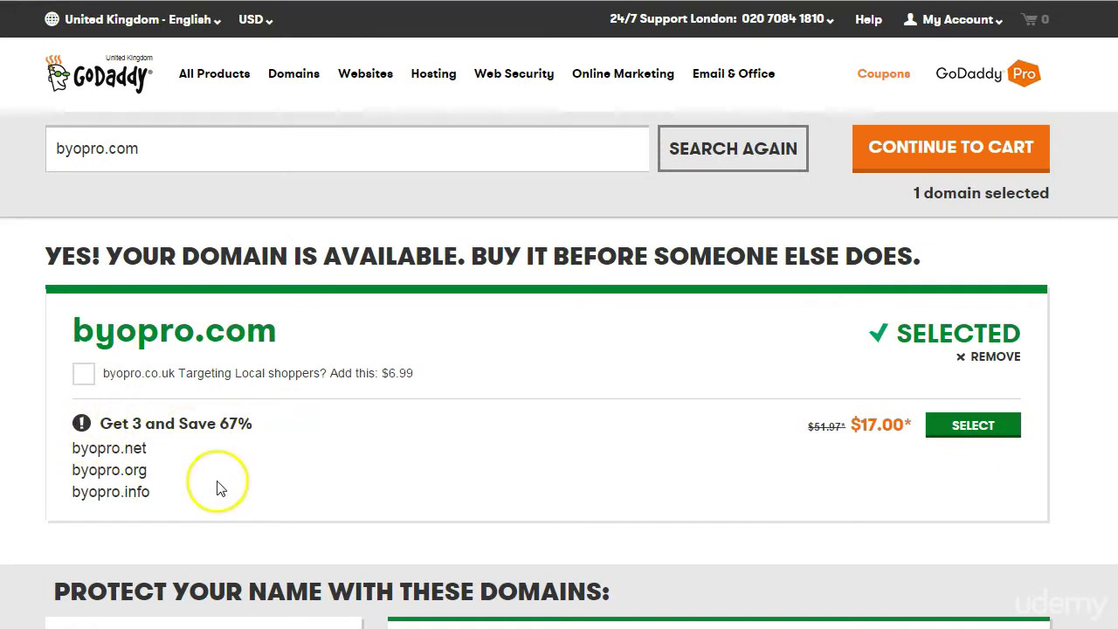
{"action": "left_click", "coordinate": [959, 145]}
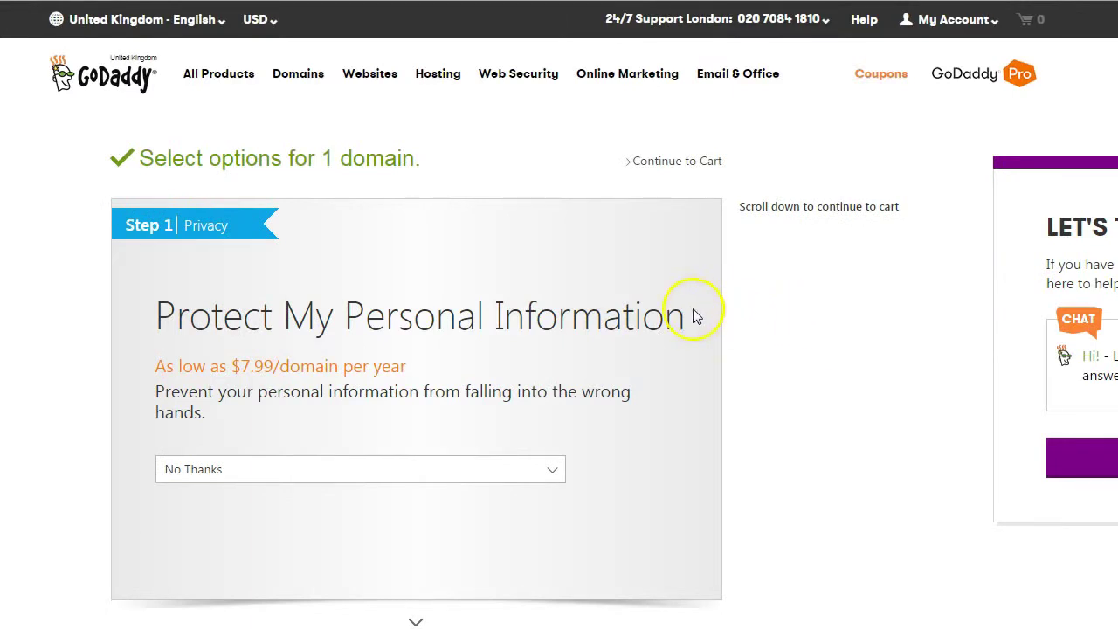
Examine the privacy, website builder, hosting and email add-ons offered for the domain.
{"action": "scroll", "coordinate": [417, 387], "scroll_direction": "down", "scroll_amount": 5}
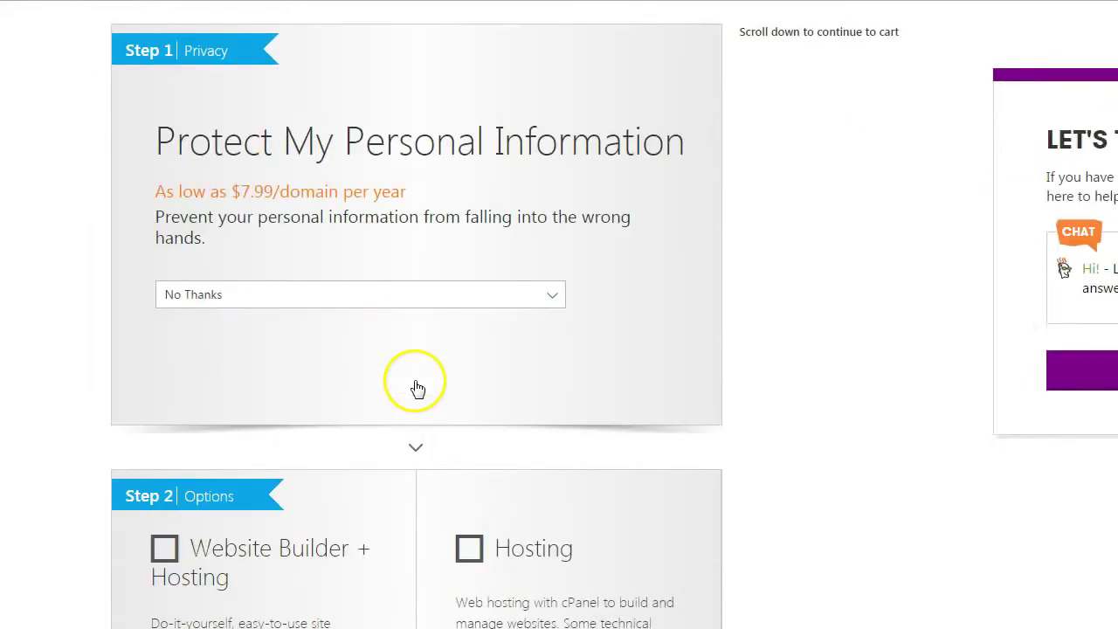
{"action": "scroll", "coordinate": [417, 388], "scroll_direction": "up", "scroll_amount": 4}
{"action": "scroll", "coordinate": [417, 389], "scroll_direction": "down", "scroll_amount": 8}
{"action": "scroll", "coordinate": [416, 388], "scroll_direction": "down", "scroll_amount": 4}
{"action": "scroll", "coordinate": [416, 387], "scroll_direction": "up", "scroll_amount": 2}
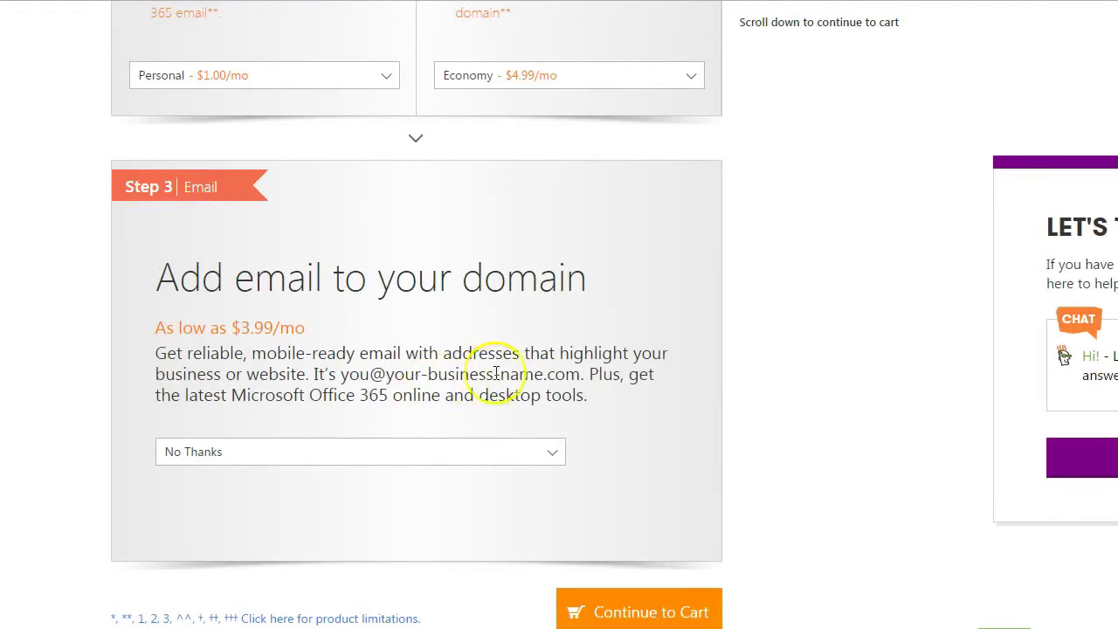
{"action": "scroll", "coordinate": [579, 385], "scroll_direction": "up", "scroll_amount": 12}
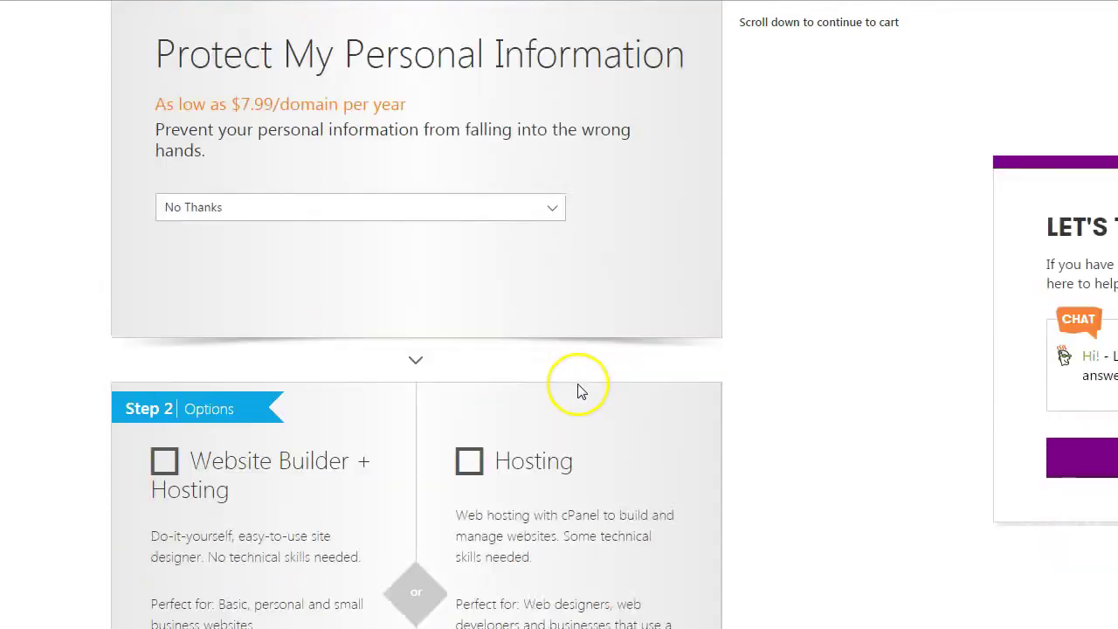
{"action": "scroll", "coordinate": [579, 385], "scroll_direction": "down", "scroll_amount": 4}
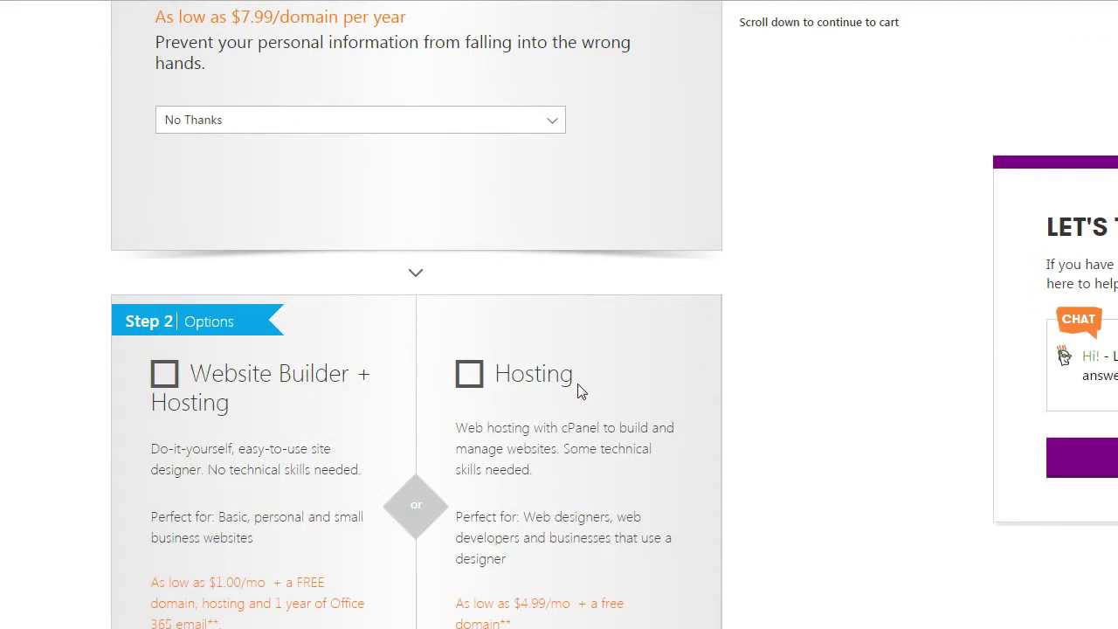
{"action": "scroll", "coordinate": [578, 384], "scroll_direction": "up", "scroll_amount": 4}
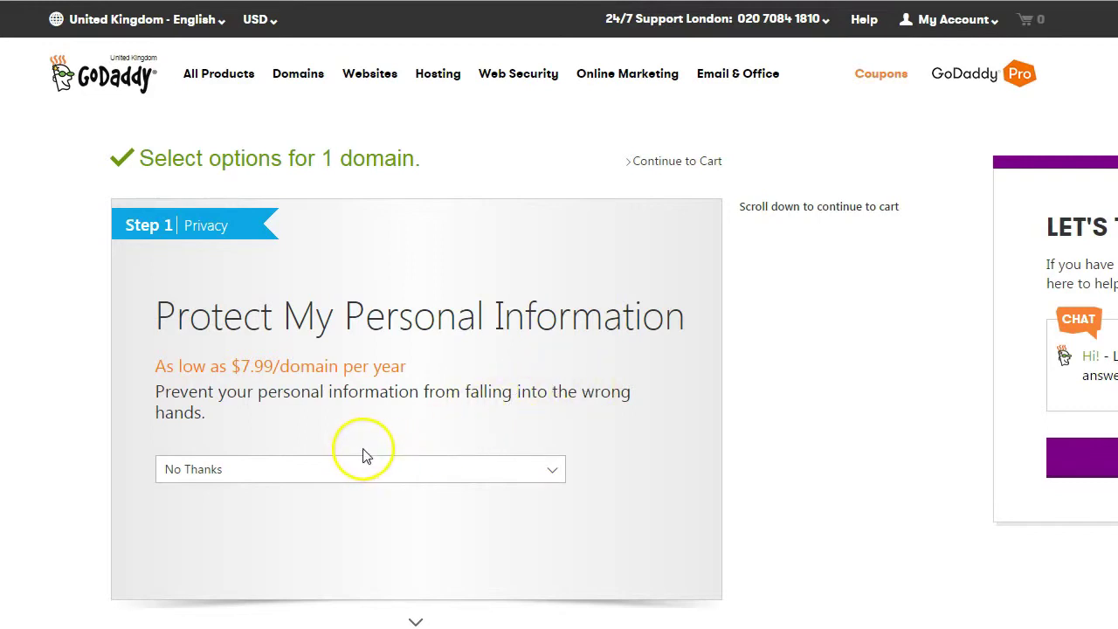
{"action": "scroll", "coordinate": [365, 448], "scroll_direction": "down", "scroll_amount": 1}
{"action": "scroll", "coordinate": [365, 449], "scroll_direction": "up", "scroll_amount": 3}
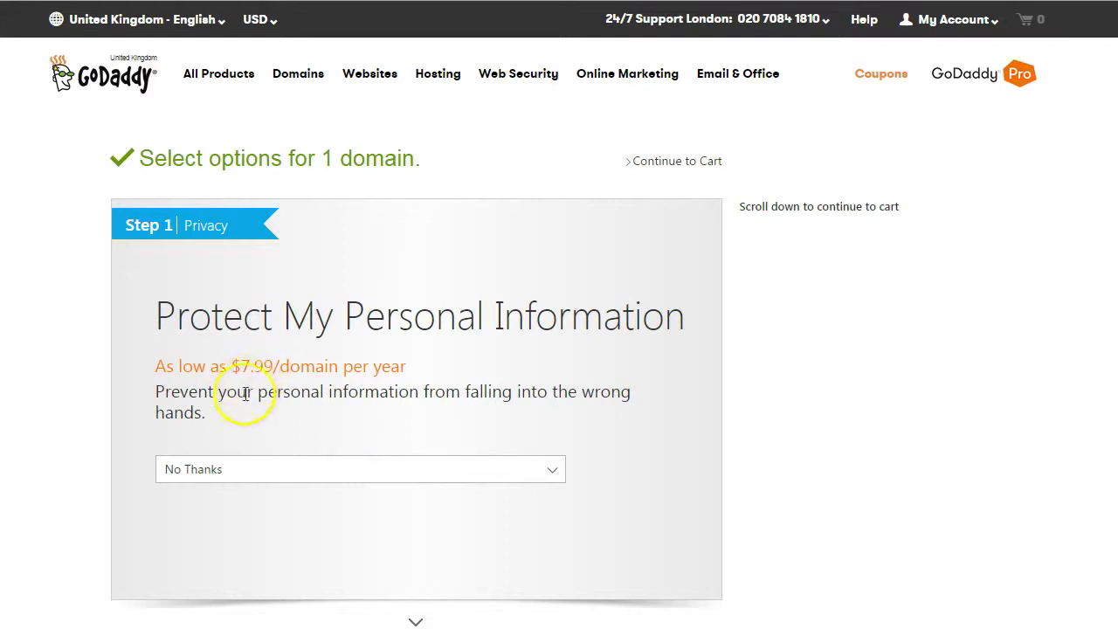
Continue to the cart with privacy and email left at No Thanks and no hosting option added.
{"action": "scroll", "coordinate": [246, 398], "scroll_direction": "down", "scroll_amount": 1}
{"action": "scroll", "coordinate": [245, 405], "scroll_direction": "down", "scroll_amount": 5}
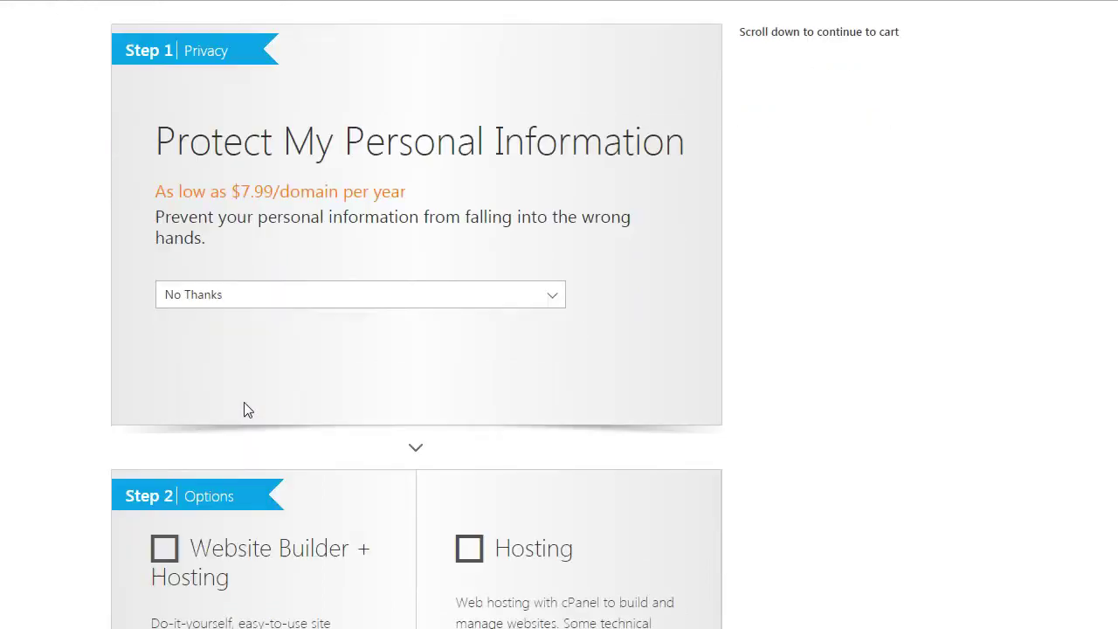
{"action": "scroll", "coordinate": [245, 405], "scroll_direction": "down", "scroll_amount": 6}
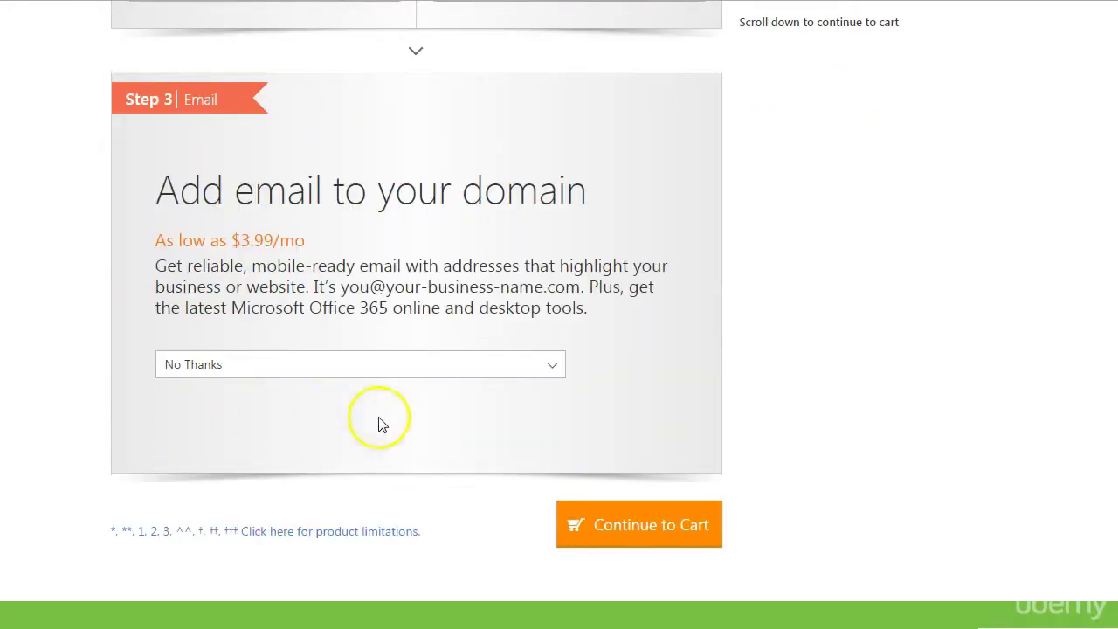
{"action": "left_click", "coordinate": [631, 520]}
{"action": "left_click", "coordinate": [603, 511]}
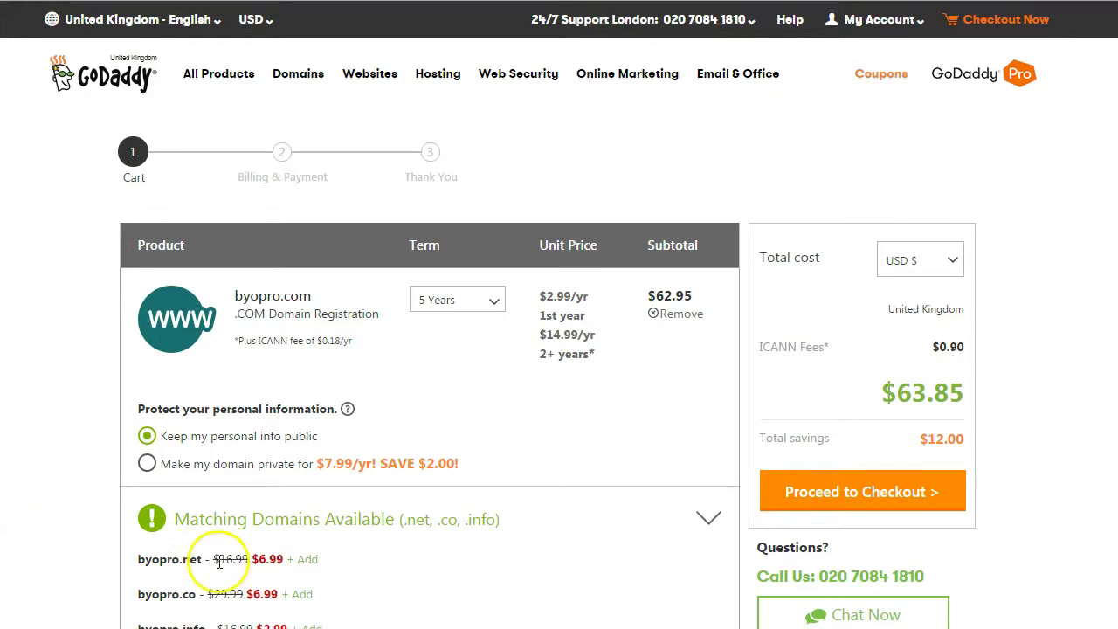
Set the byopro.com registration term to 1 Year and proceed to checkout.
{"action": "left_click", "coordinate": [466, 300]}
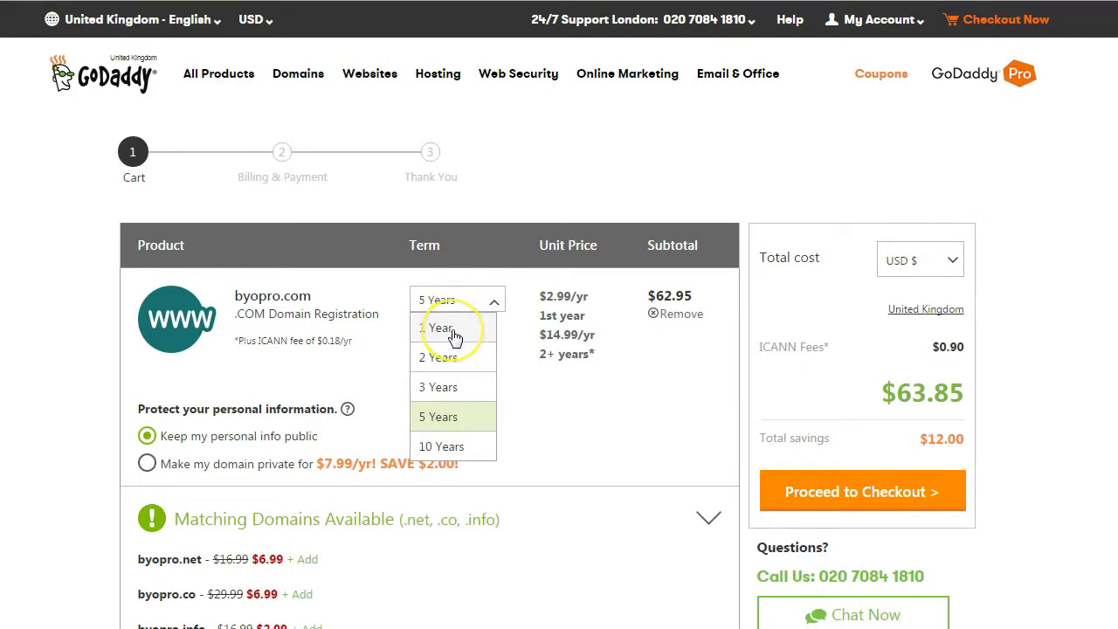
{"action": "left_click", "coordinate": [452, 334]}
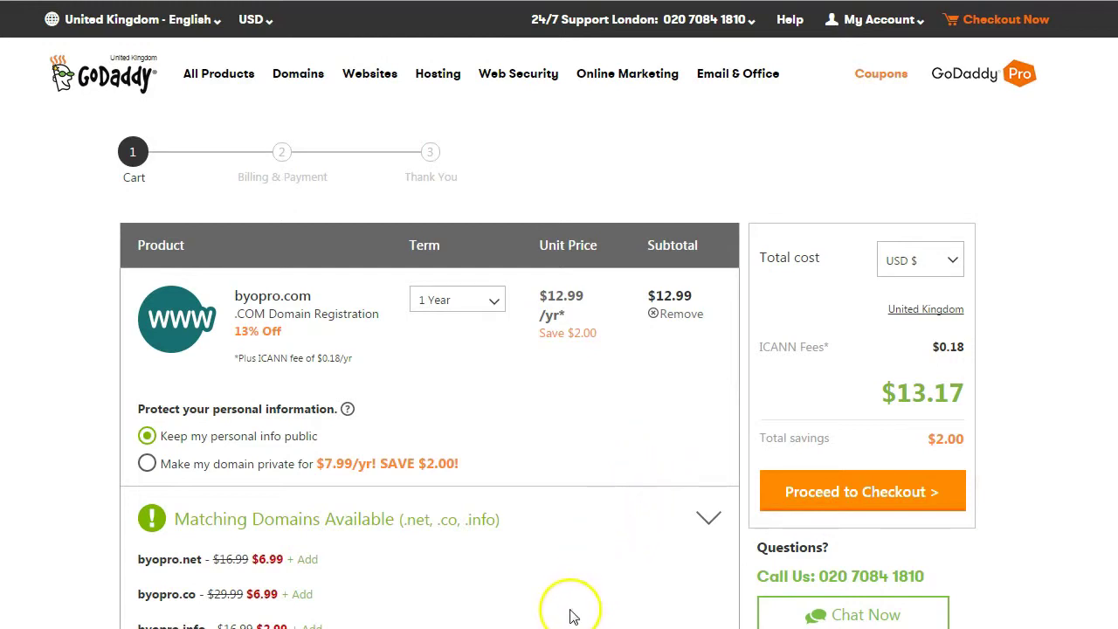
{"action": "left_click", "coordinate": [821, 498]}
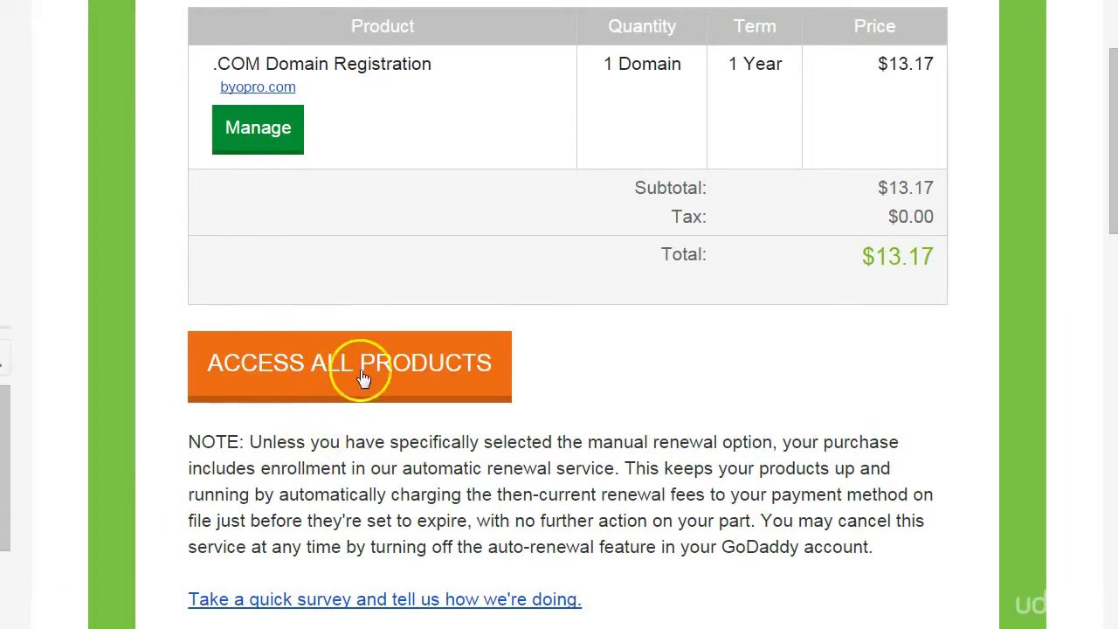
Access all products from the order confirmation and open the Domains product to reach byopro.com.
{"action": "left_click", "coordinate": [315, 362]}
{"action": "left_click", "coordinate": [315, 362]}
{"action": "left_click", "coordinate": [317, 365]}
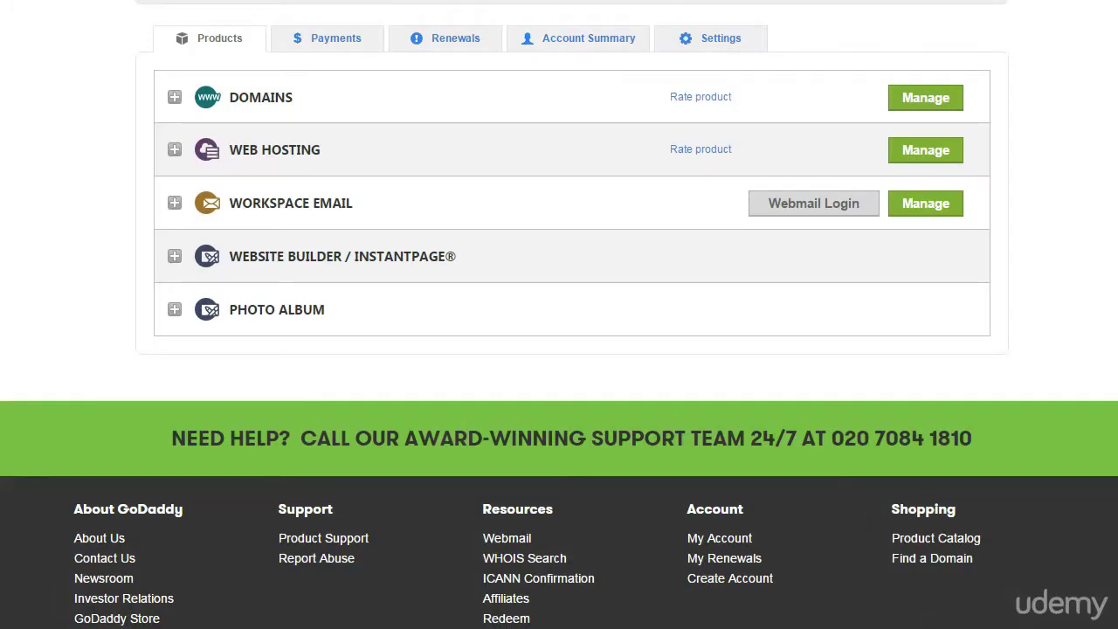
{"action": "left_click", "coordinate": [259, 107]}
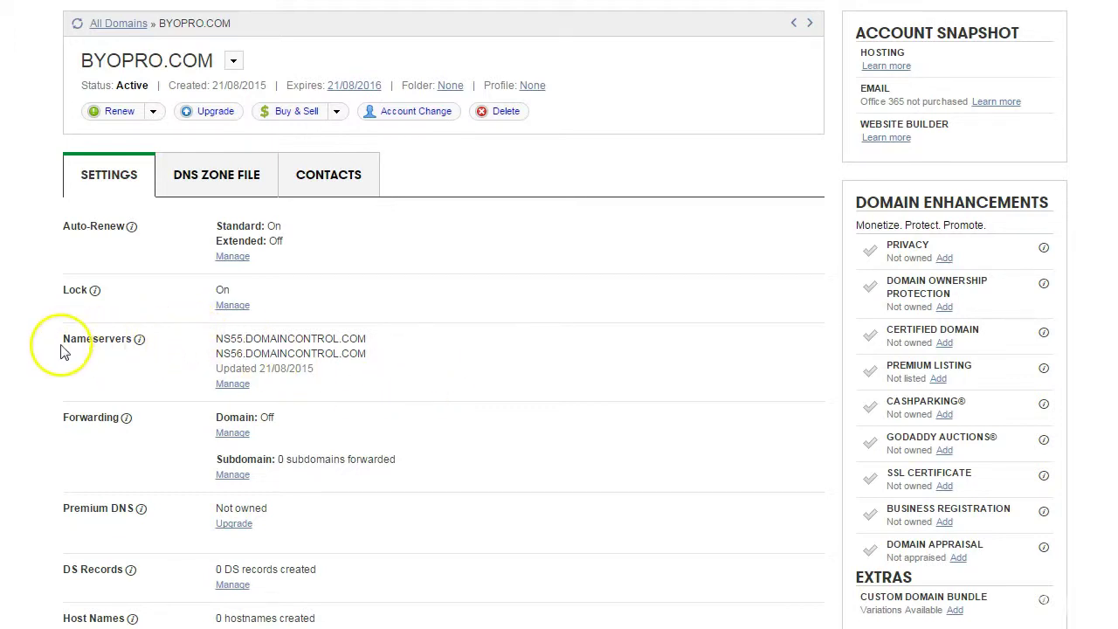
Open the nameserver settings of byopro.com, switch the setup type to Custom and start adding a nameserver.
{"action": "left_click", "coordinate": [258, 352]}
{"action": "left_click", "coordinate": [252, 352]}
{"action": "left_click", "coordinate": [232, 384]}
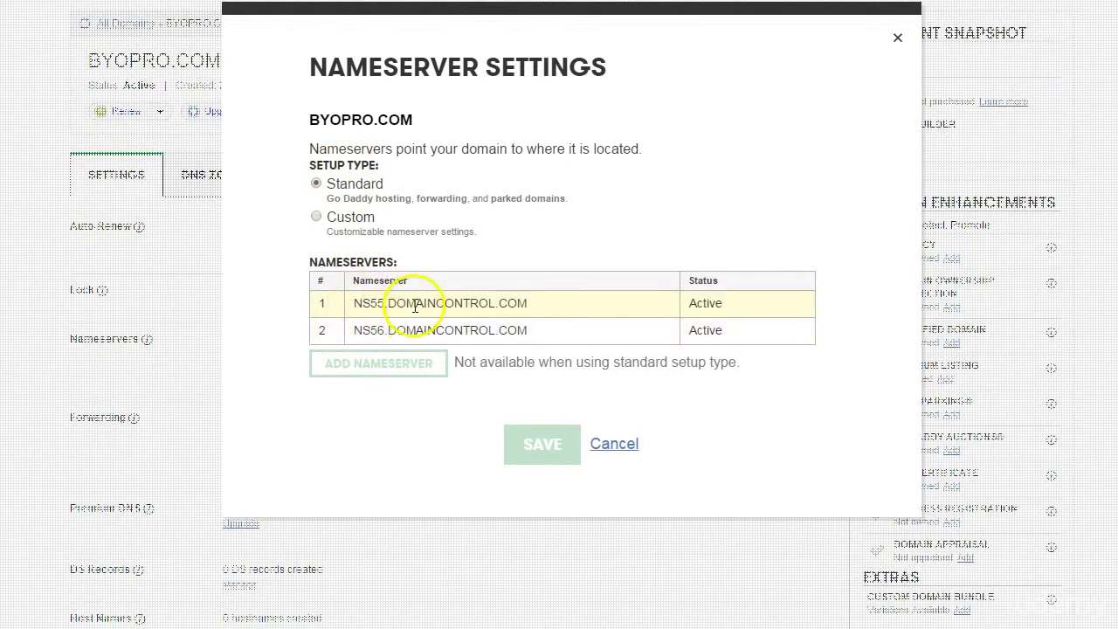
{"action": "left_click", "coordinate": [316, 218]}
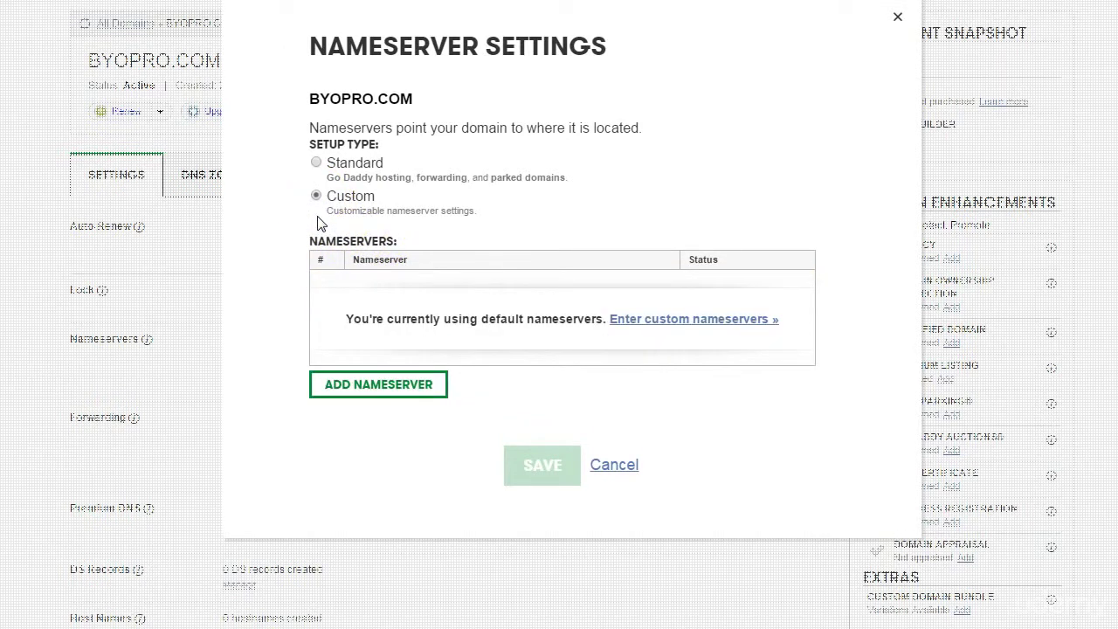
{"action": "left_click", "coordinate": [371, 390]}
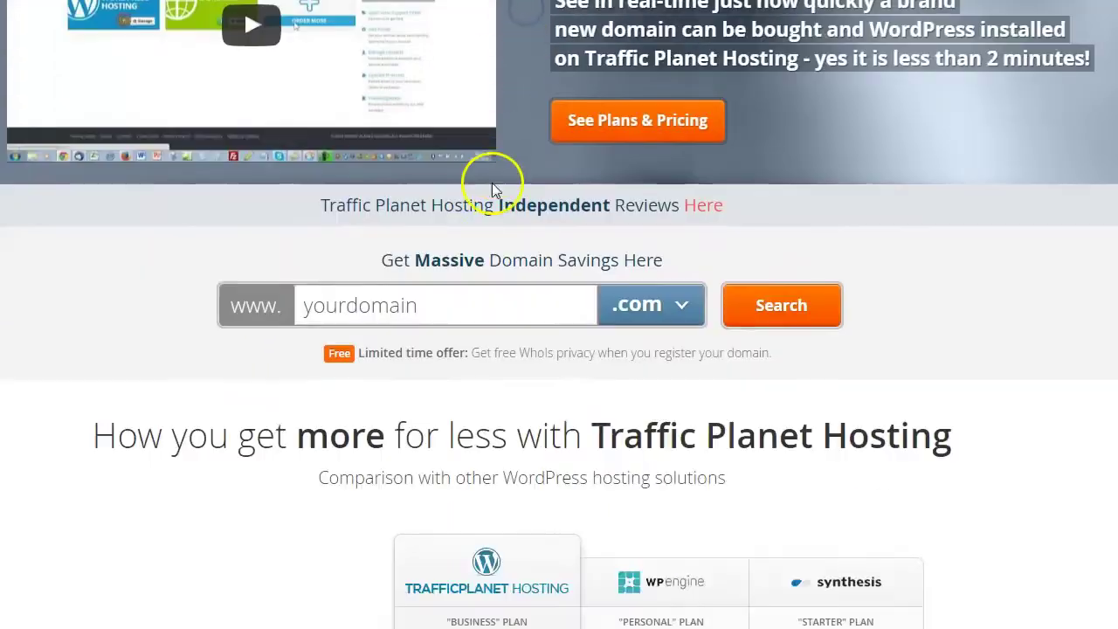
Examine the plan comparison table of Traffic Planet Hosting against WP Engine and Synthesis, including features and monthly prices.
{"action": "scroll", "coordinate": [492, 190], "scroll_direction": "down", "scroll_amount": 6}
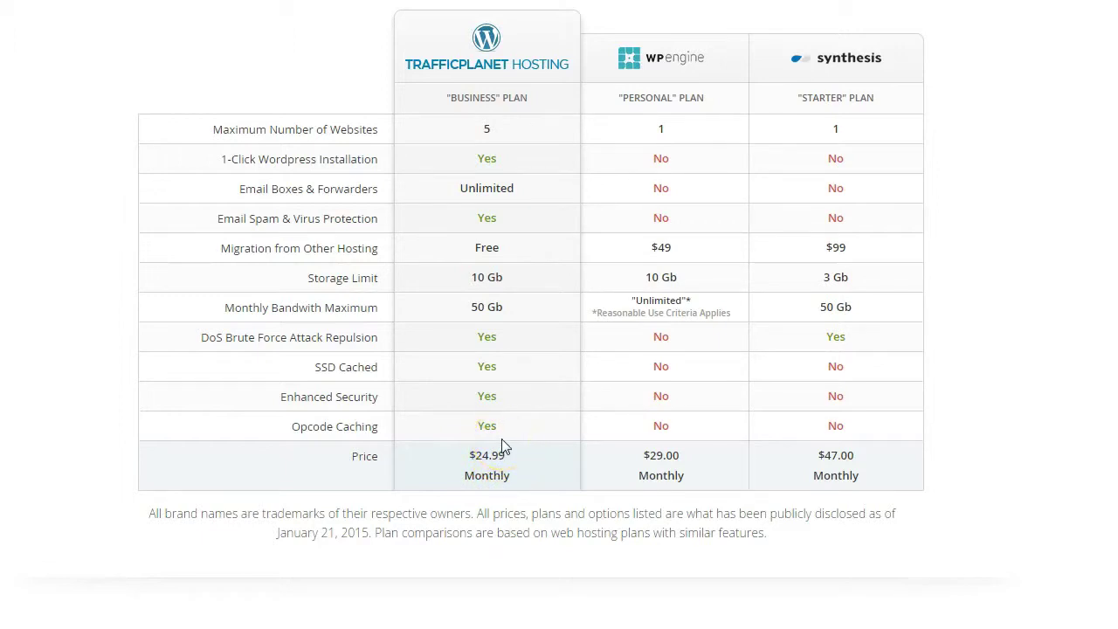
{"action": "scroll", "coordinate": [501, 439], "scroll_direction": "up", "scroll_amount": 1}
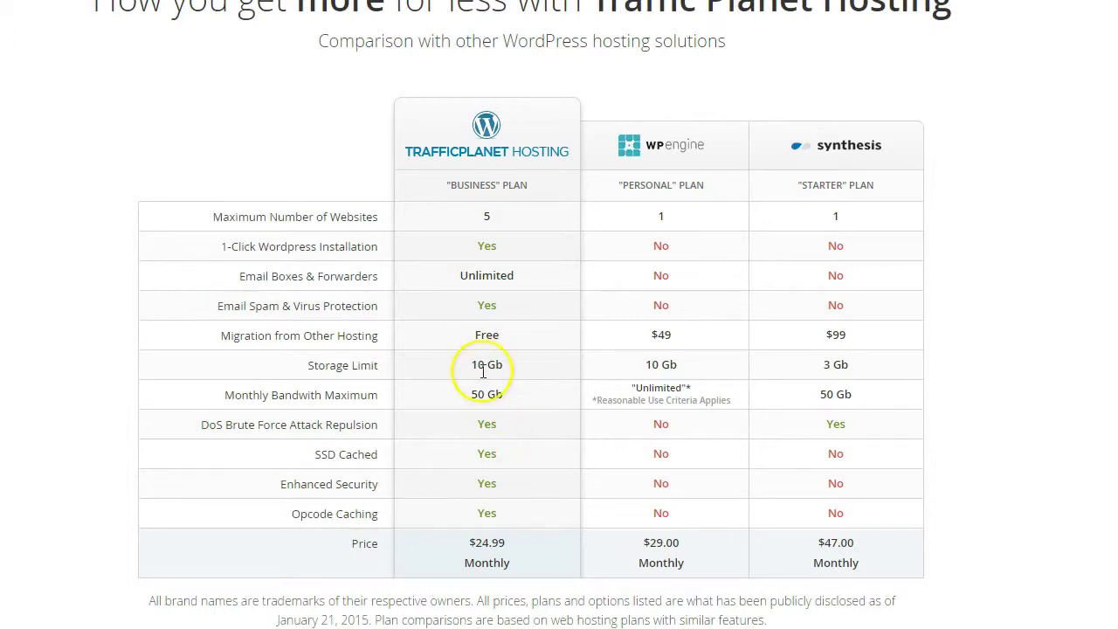
{"action": "scroll", "coordinate": [479, 376], "scroll_direction": "up", "scroll_amount": 1}
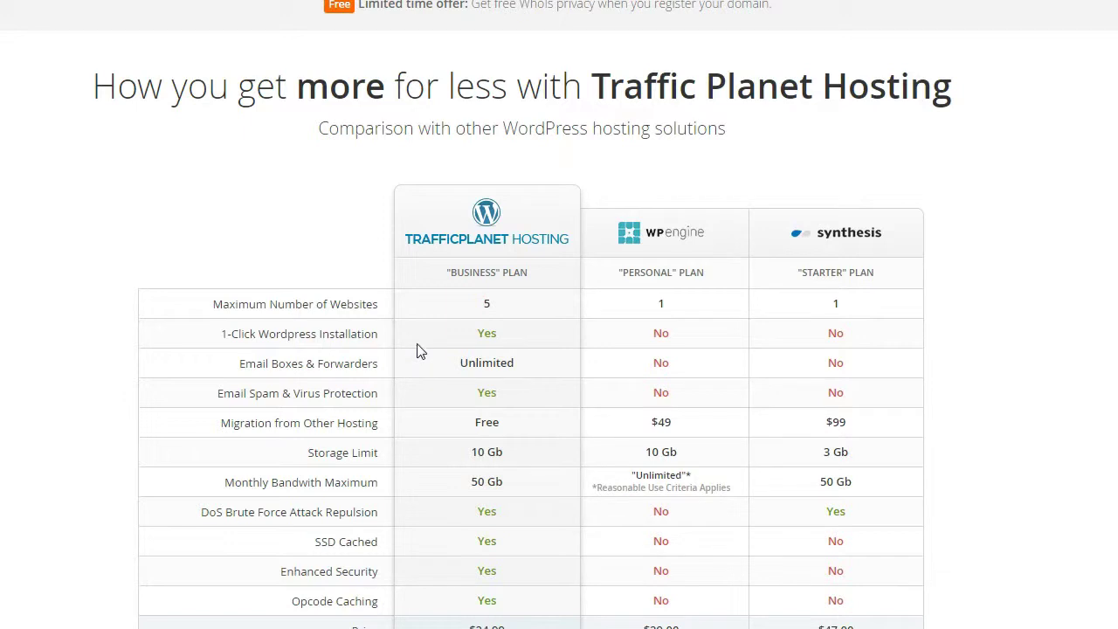
{"action": "scroll", "coordinate": [417, 346], "scroll_direction": "up", "scroll_amount": 1}
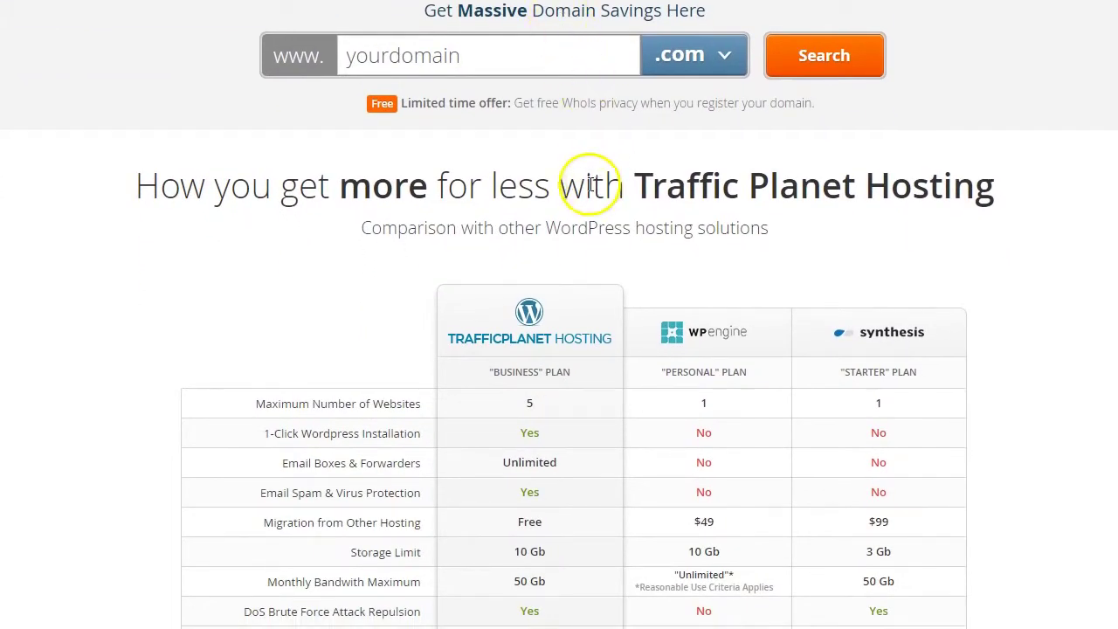
{"action": "scroll", "coordinate": [590, 185], "scroll_direction": "down", "scroll_amount": 2}
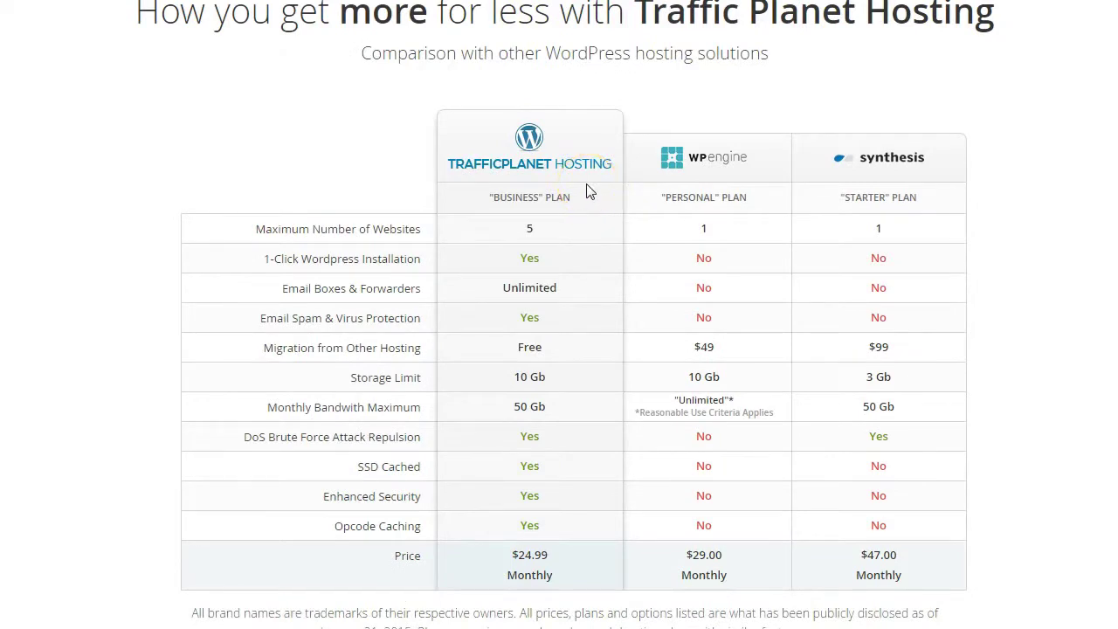
{"action": "scroll", "coordinate": [591, 191], "scroll_direction": "up", "scroll_amount": 2}
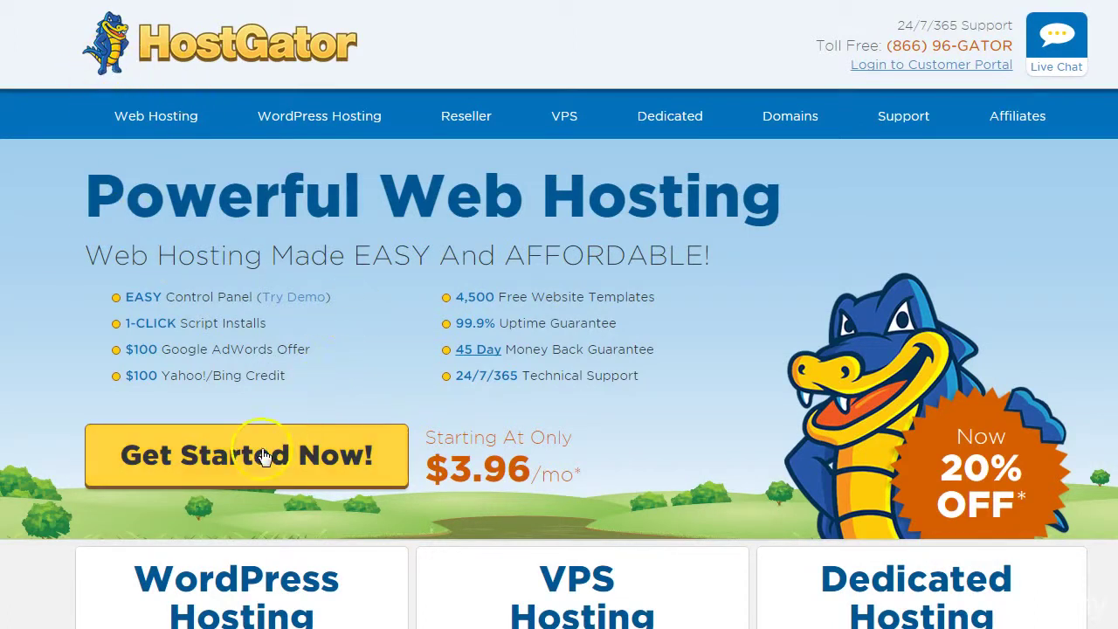
Open HostGator's web hosting offer and view the Hatchling, Baby and Business plans.
{"action": "left_click", "coordinate": [220, 461]}
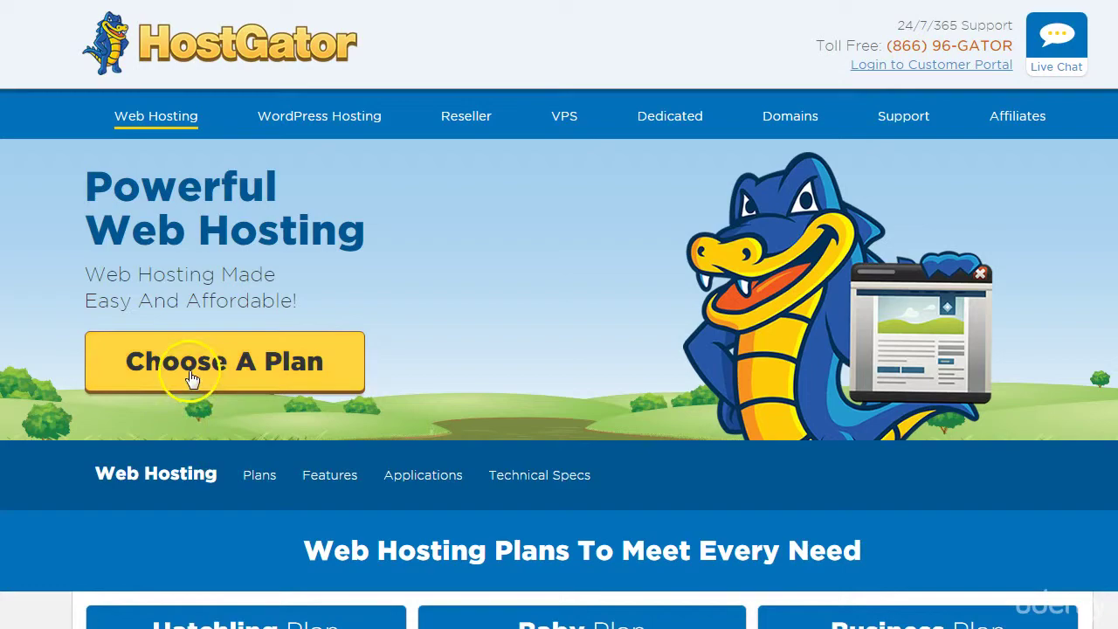
{"action": "scroll", "coordinate": [373, 486], "scroll_direction": "down", "scroll_amount": 4}
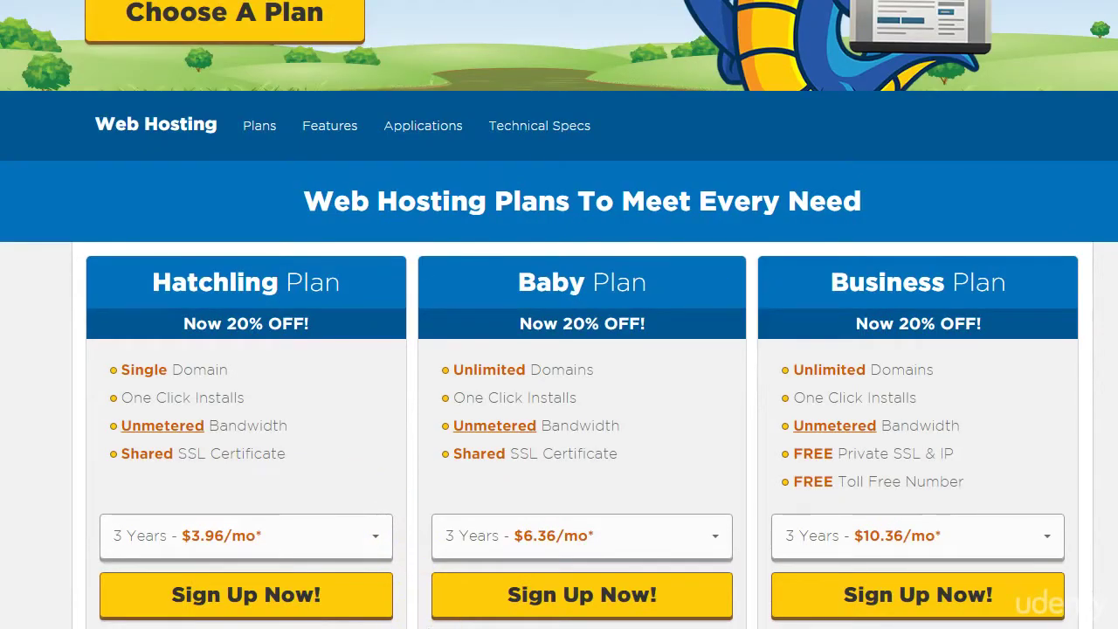
Compare the features and prices of the Hatchling, Baby and Business plans, including the Business plan's SSL, IP and toll-free number.
{"action": "left_click_drag", "start_coordinate": [428, 611], "coordinate": [786, 628]}
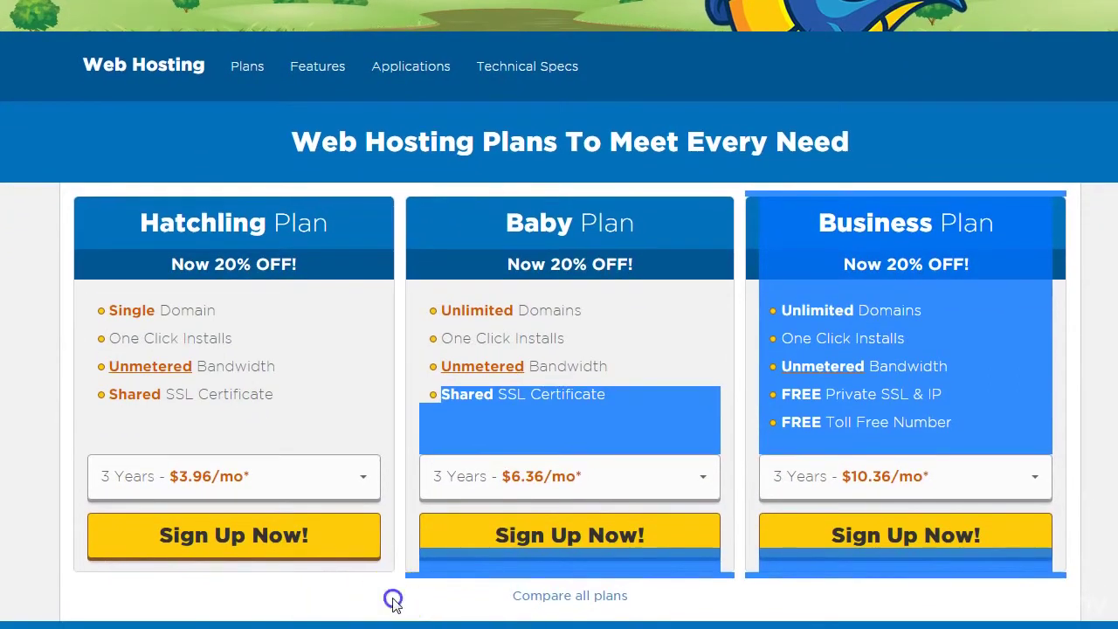
{"action": "left_click", "coordinate": [393, 603]}
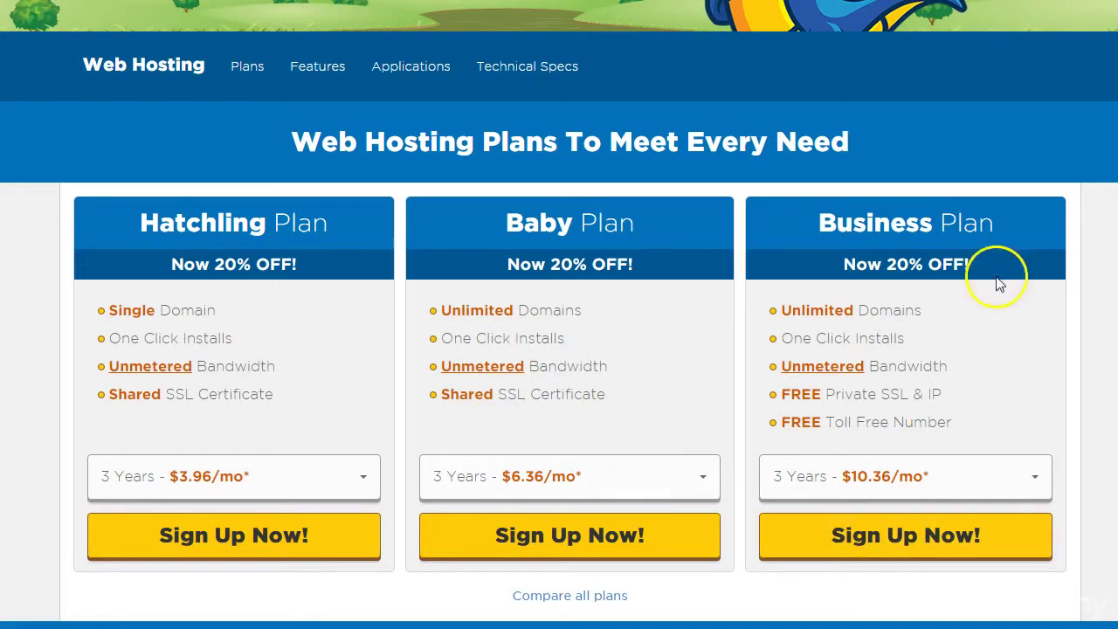
{"action": "double_click", "coordinate": [936, 393]}
{"action": "left_click_drag", "start_coordinate": [835, 423], "coordinate": [909, 423]}
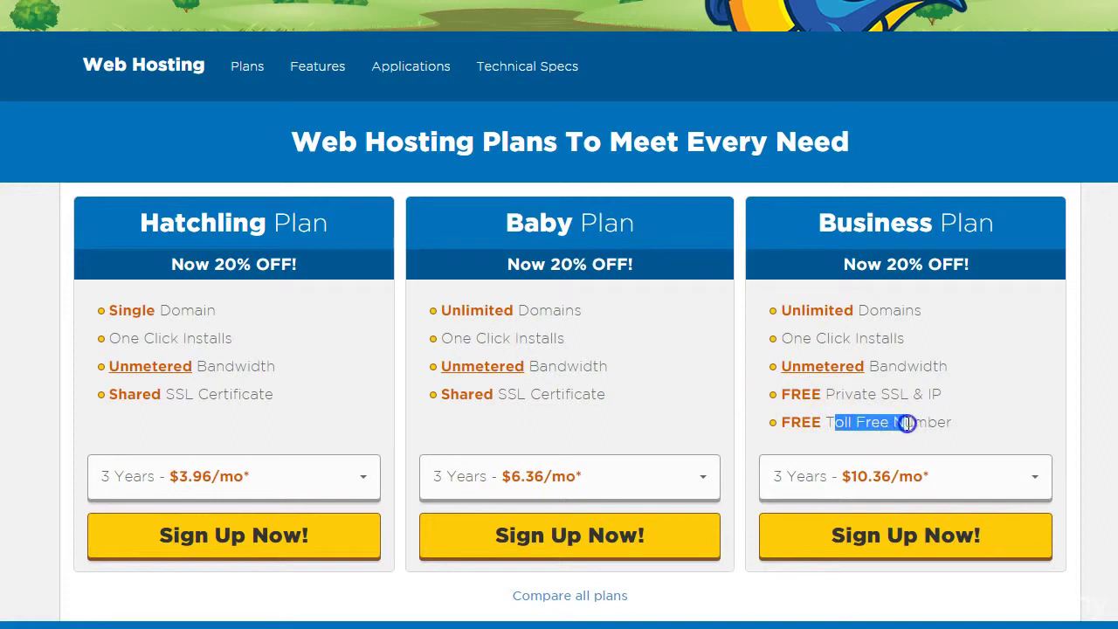
{"action": "left_click", "coordinate": [929, 416]}
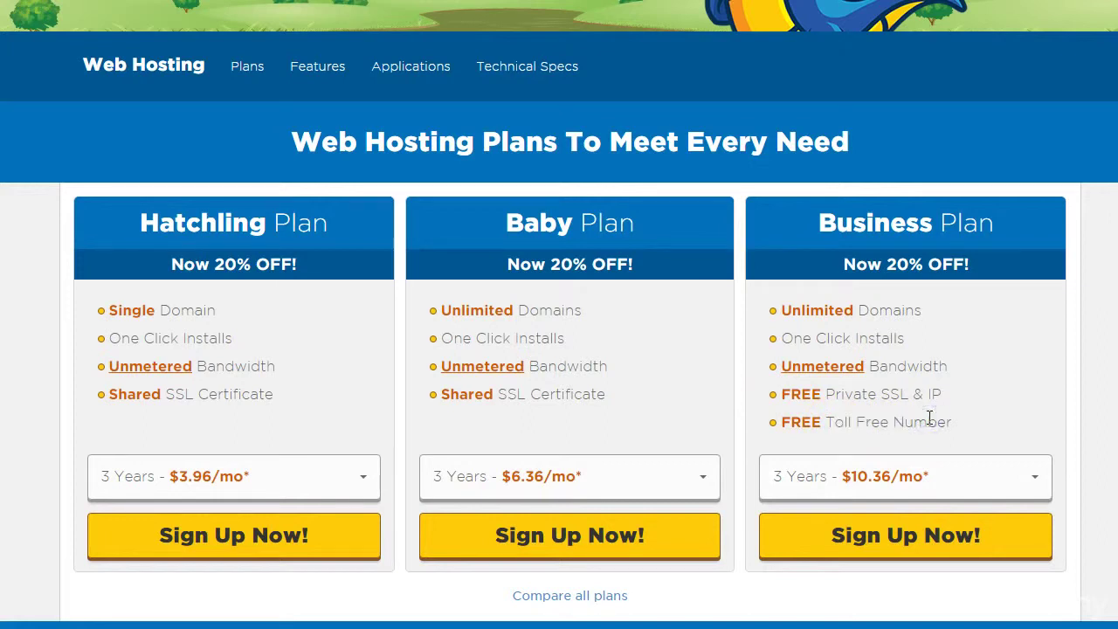
{"action": "left_click", "coordinate": [930, 426]}
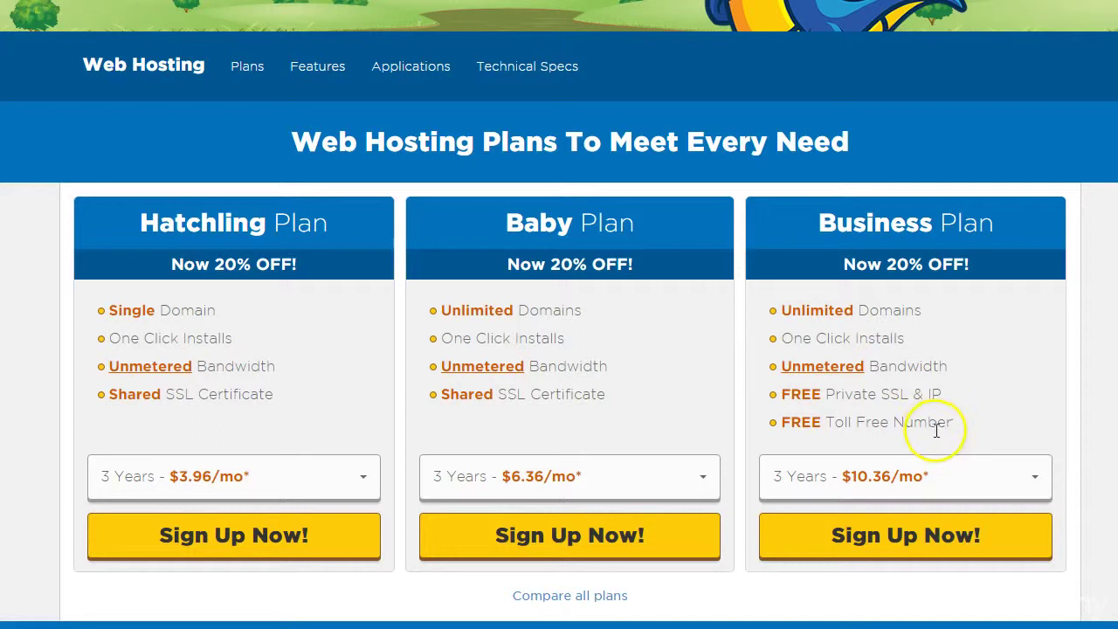
Start an order for the Hatchling plan and enter byopro.com as a domain that is already owned.
{"action": "left_click", "coordinate": [244, 474]}
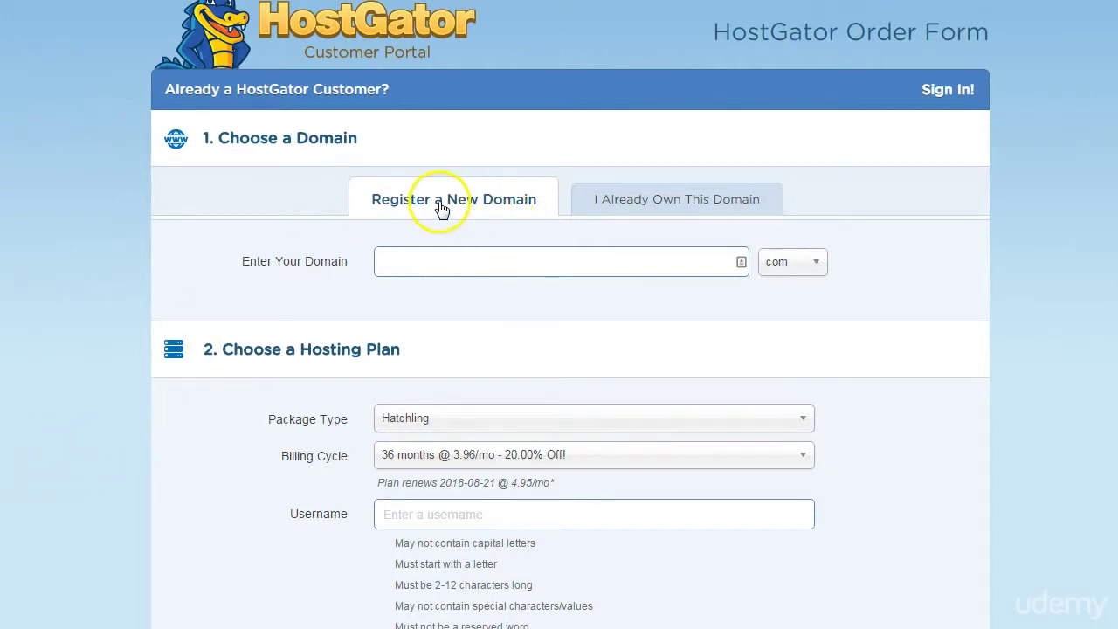
{"action": "left_click", "coordinate": [427, 262]}
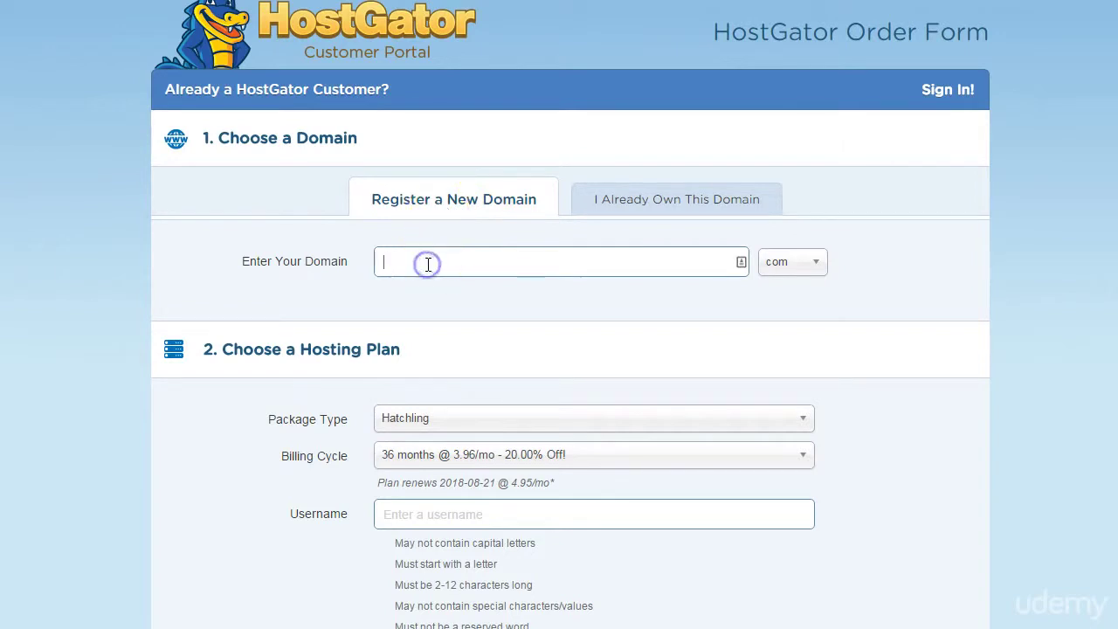
{"action": "left_click", "coordinate": [641, 214]}
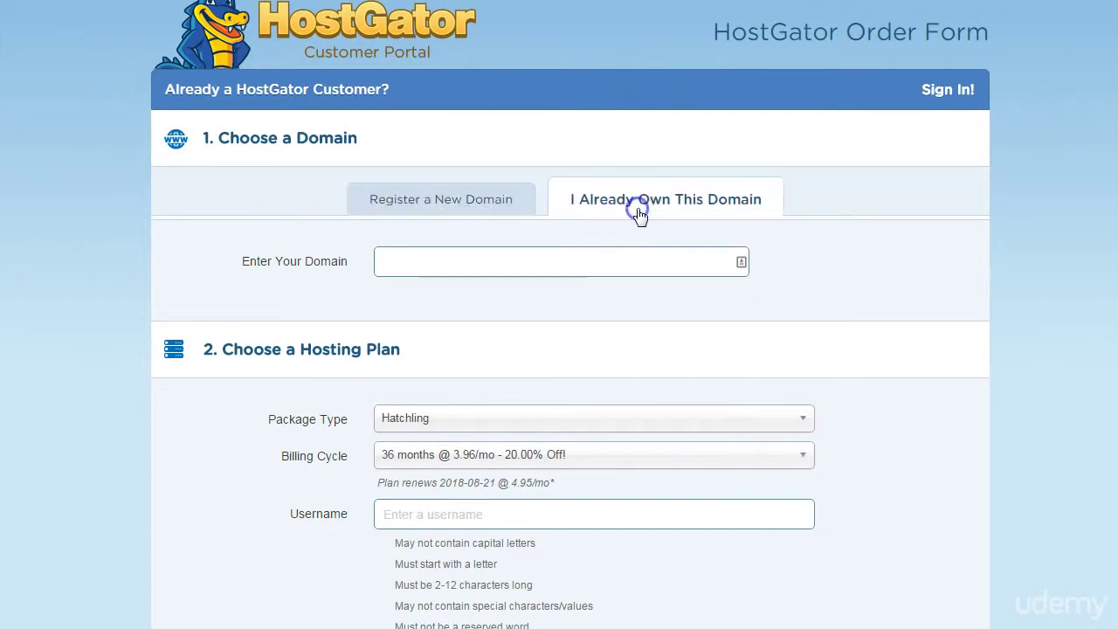
{"action": "left_click", "coordinate": [627, 260]}
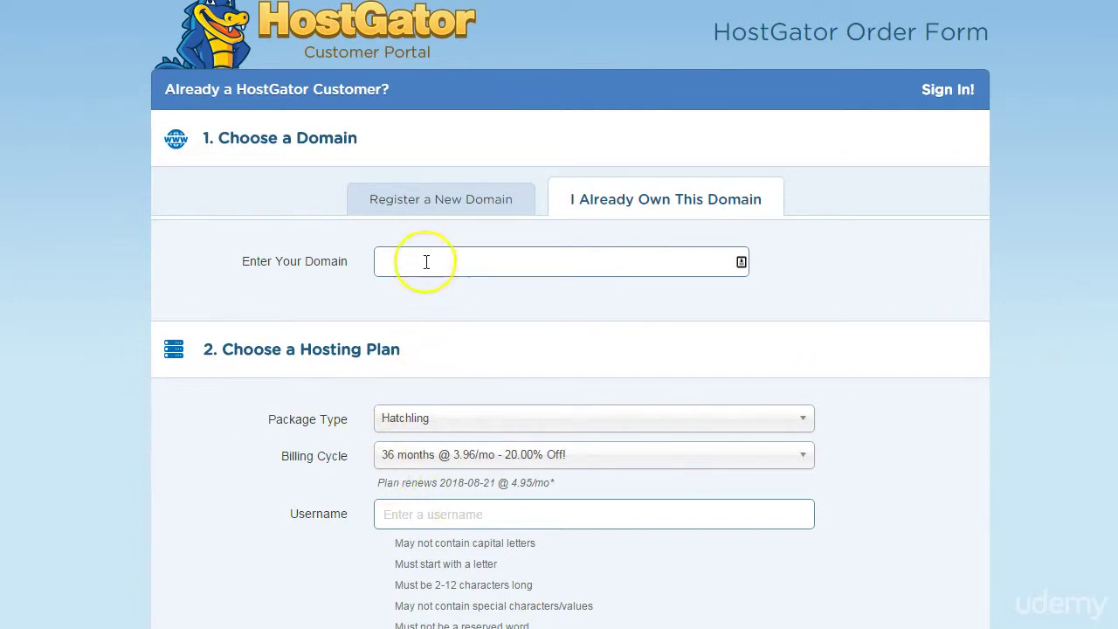
{"action": "type", "text": "byopro.com"}
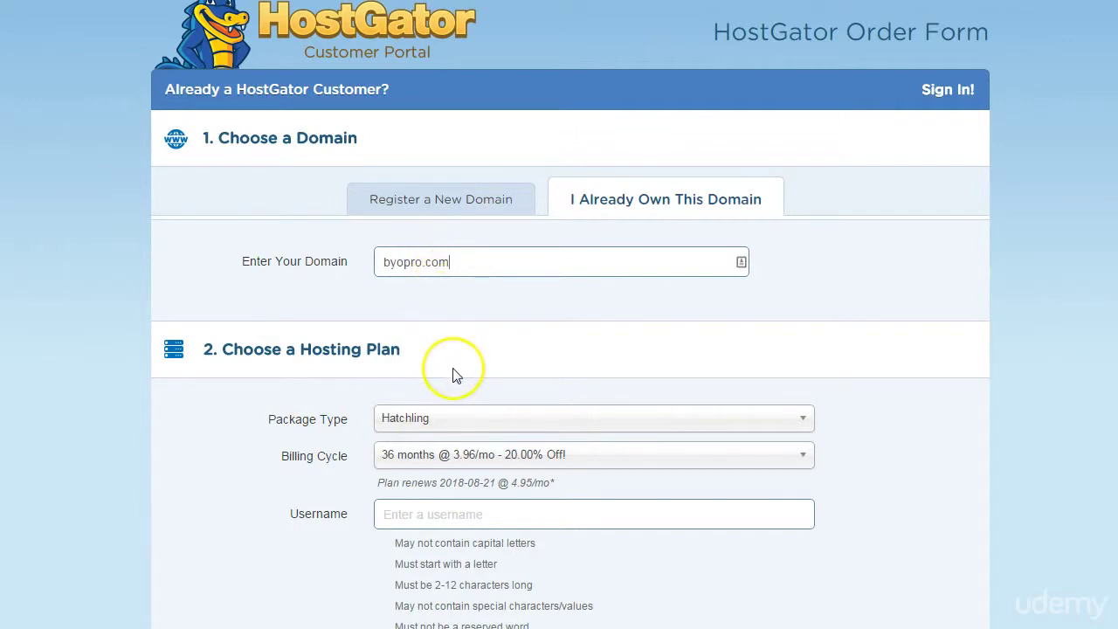
Review the billing cycle options for the Hatchling package and set the cycle to 1 month @ 7.16/mo.
{"action": "scroll", "coordinate": [454, 376], "scroll_direction": "down", "scroll_amount": 1}
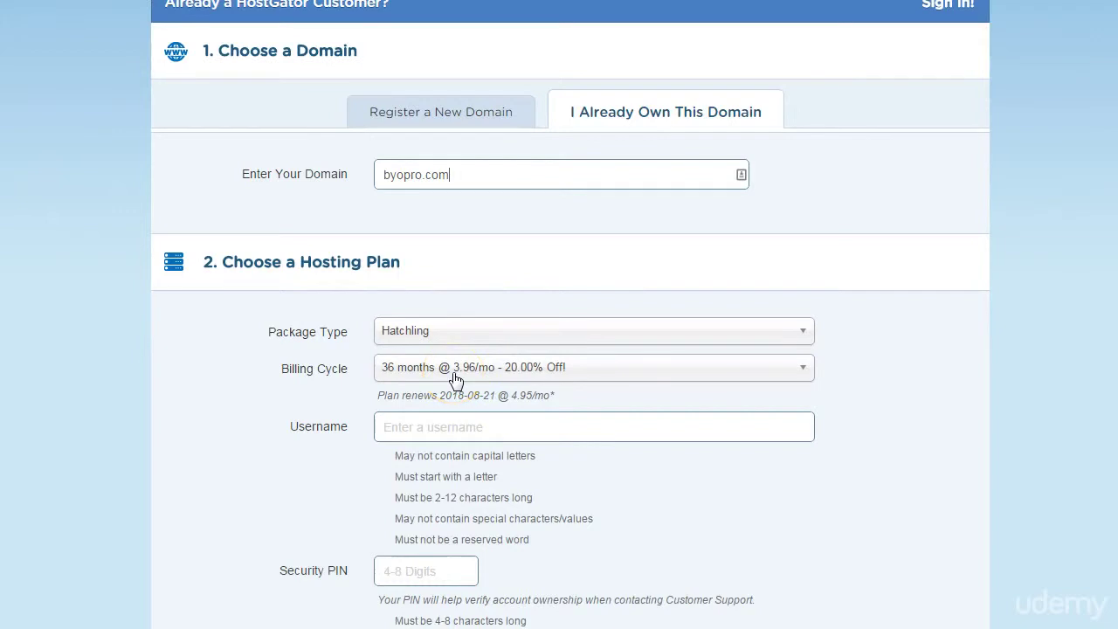
{"action": "left_click", "coordinate": [455, 380]}
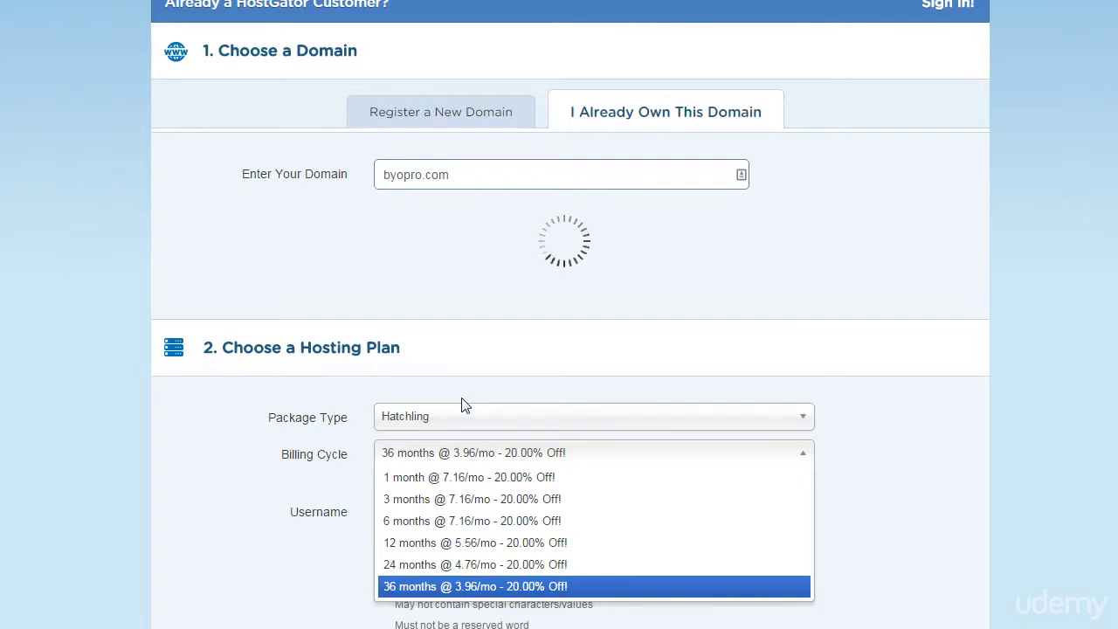
{"action": "left_click", "coordinate": [463, 450]}
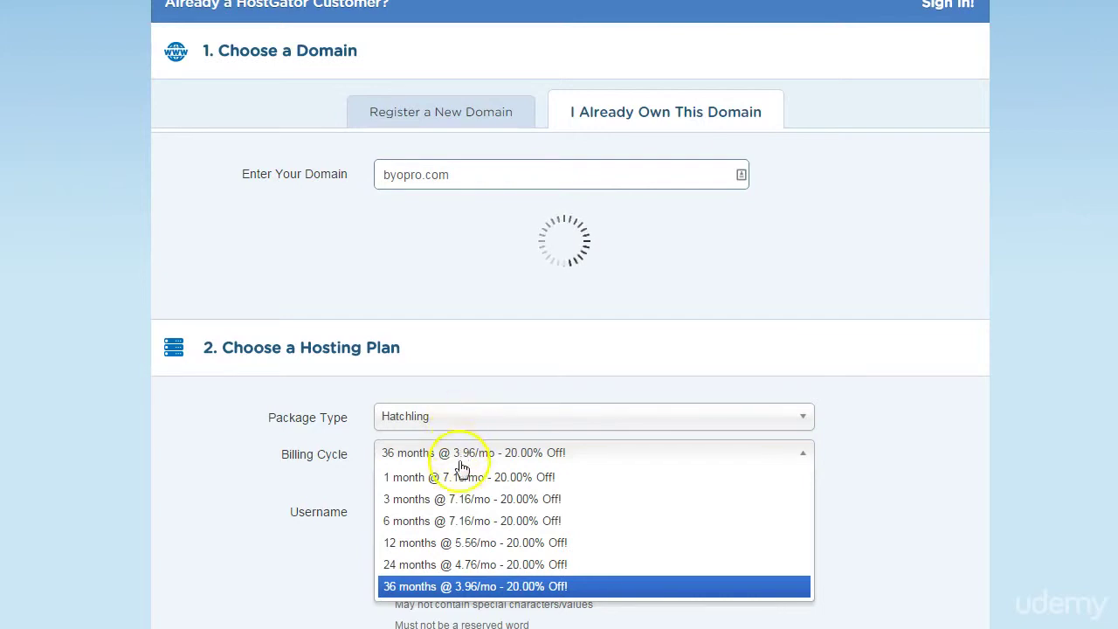
{"action": "left_click", "coordinate": [466, 594]}
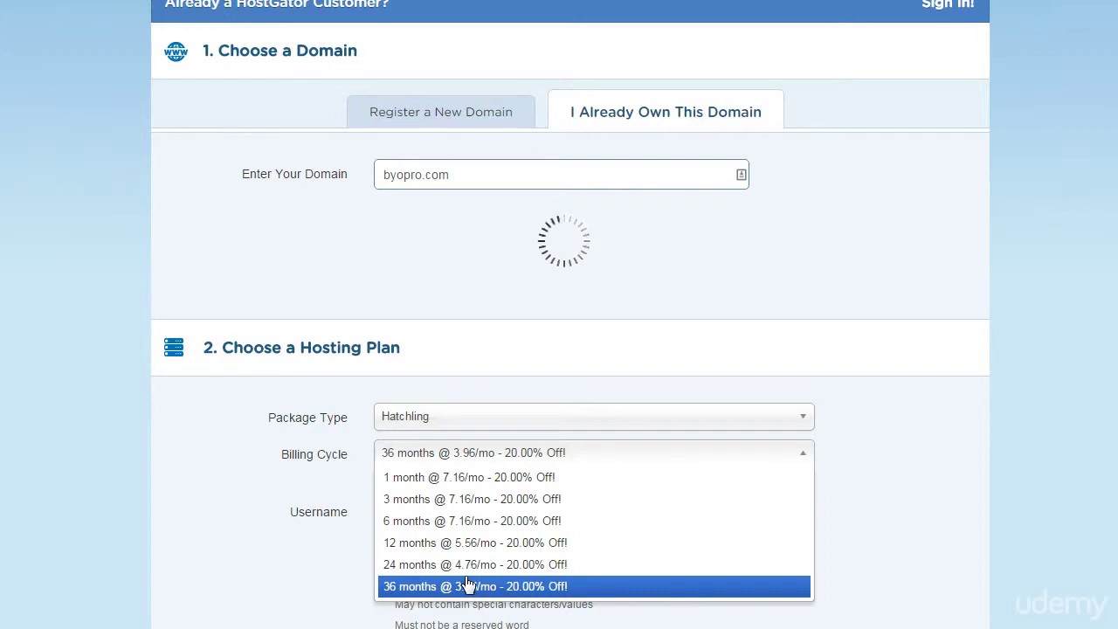
{"action": "left_click", "coordinate": [464, 594]}
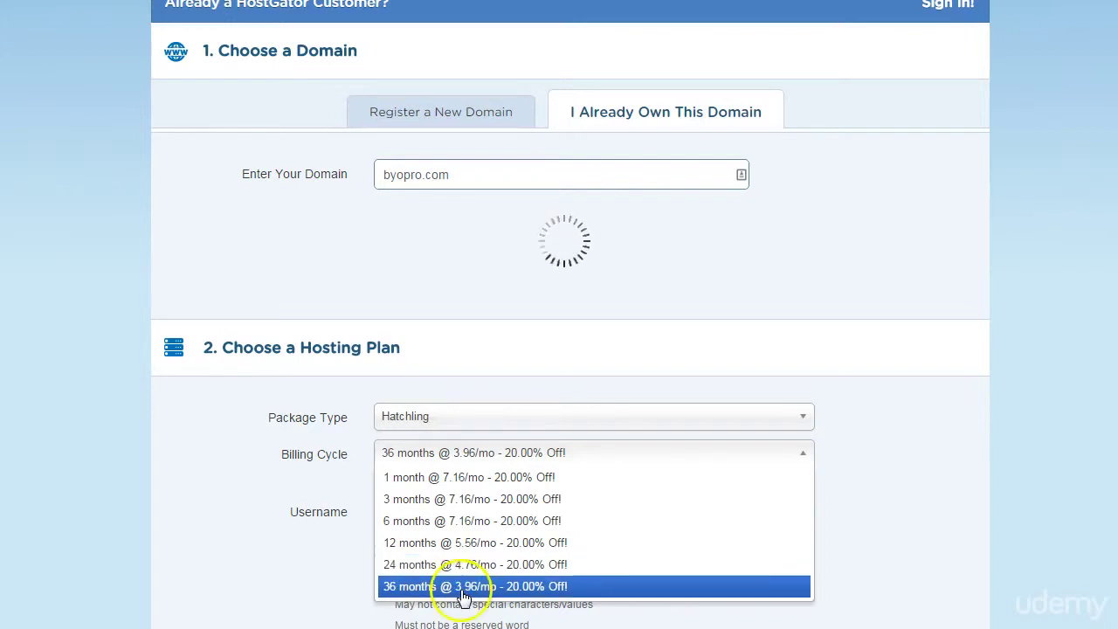
{"action": "left_click", "coordinate": [464, 588]}
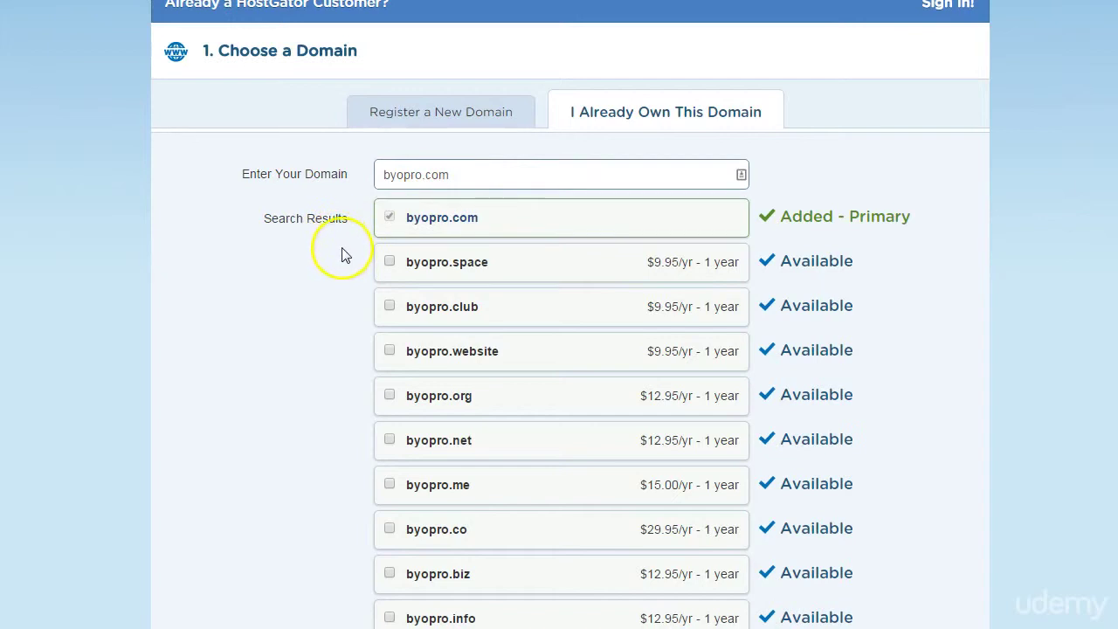
{"action": "scroll", "coordinate": [381, 324], "scroll_direction": "down", "scroll_amount": 2}
{"action": "scroll", "coordinate": [382, 330], "scroll_direction": "down", "scroll_amount": 3}
{"action": "left_click", "coordinate": [456, 423]}
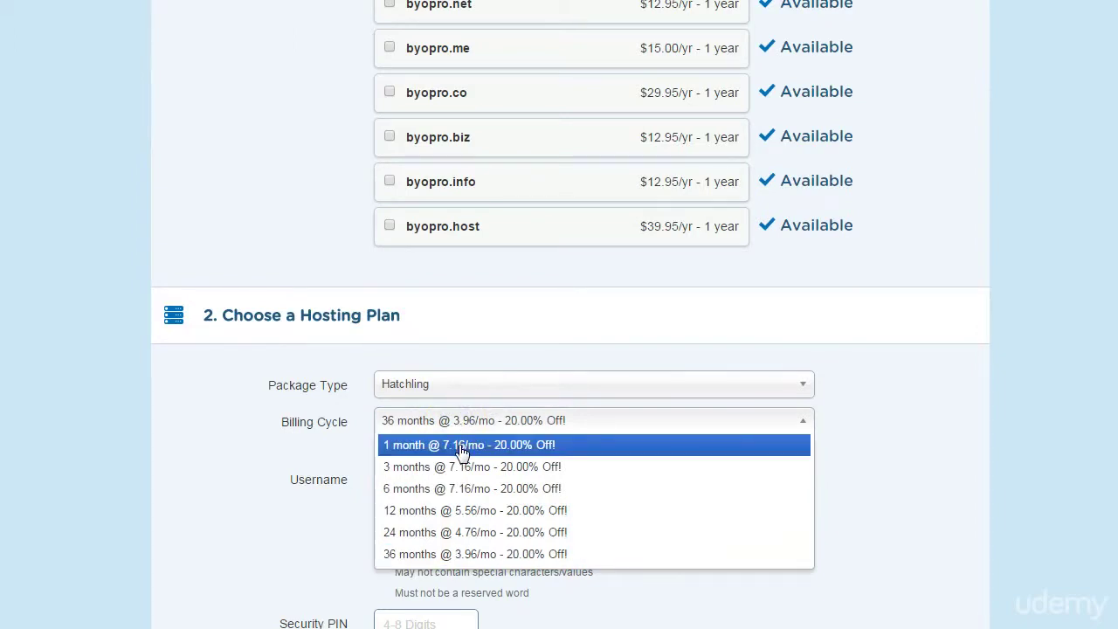
Remove the SiteLock security and CodeGuard site backup add-ons from the order's additional services.
{"action": "scroll", "coordinate": [560, 350], "scroll_direction": "down", "scroll_amount": 5}
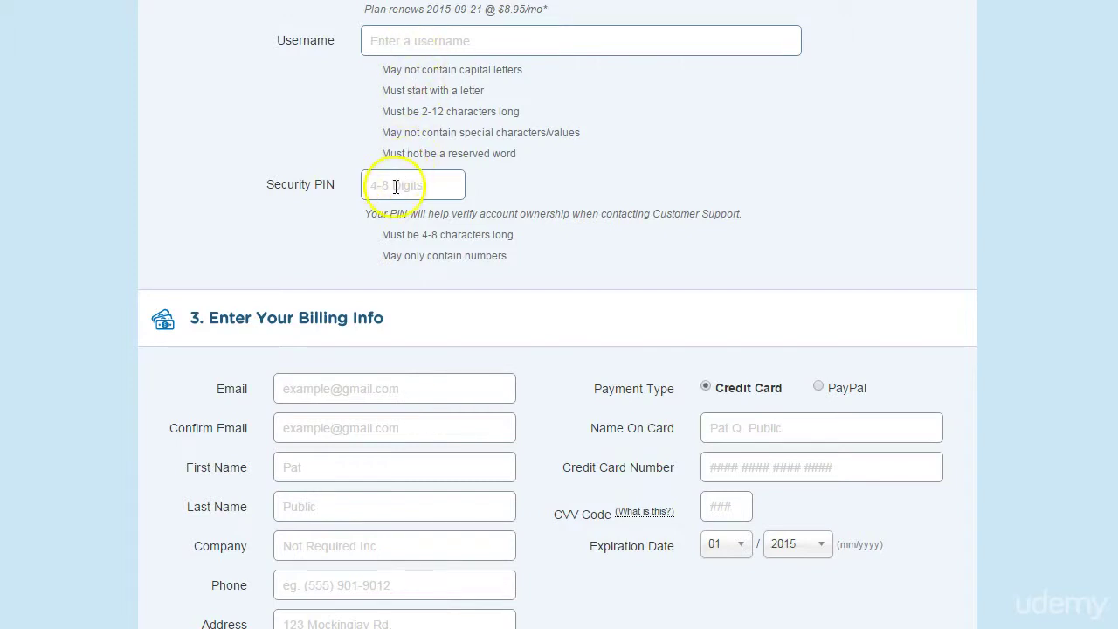
{"action": "scroll", "coordinate": [370, 379], "scroll_direction": "down", "scroll_amount": 3}
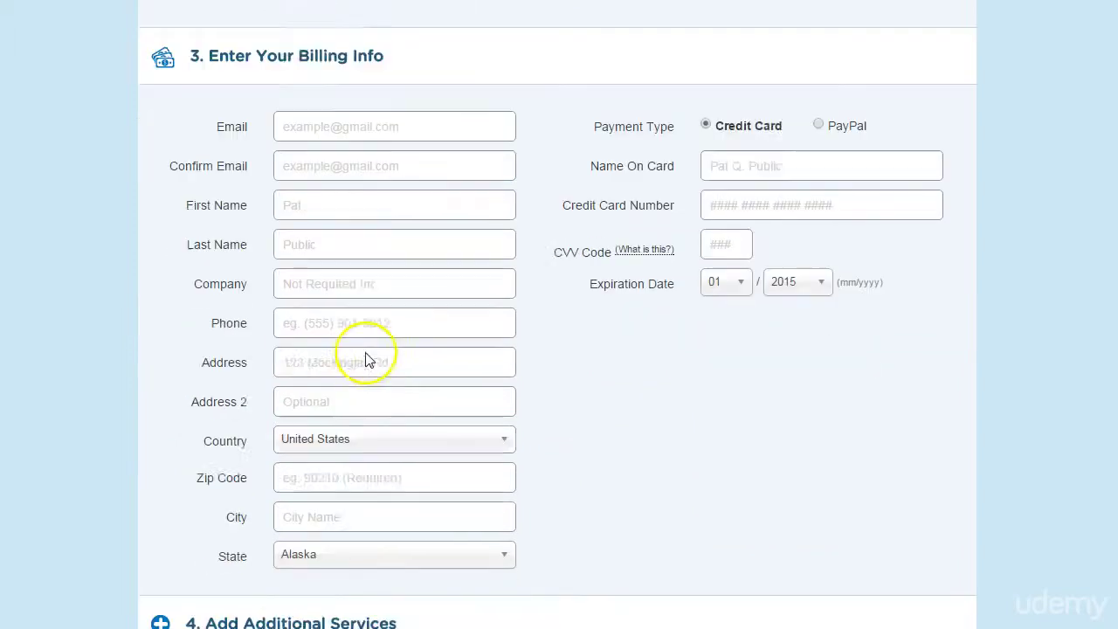
{"action": "scroll", "coordinate": [367, 360], "scroll_direction": "down", "scroll_amount": 3}
{"action": "scroll", "coordinate": [368, 360], "scroll_direction": "down", "scroll_amount": 2}
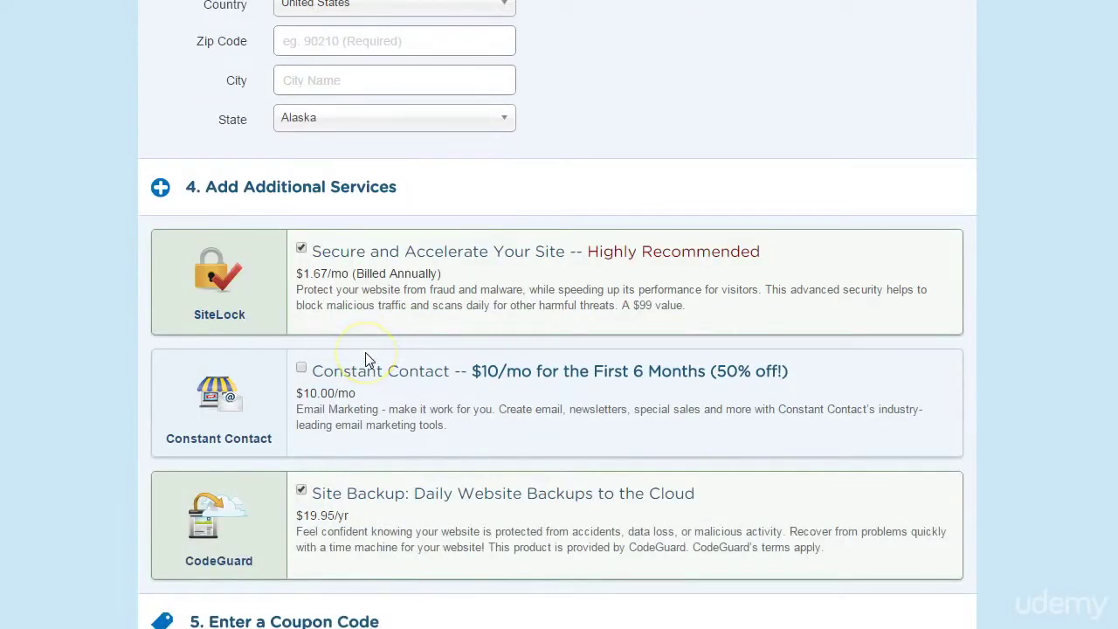
{"action": "scroll", "coordinate": [367, 359], "scroll_direction": "down", "scroll_amount": 1}
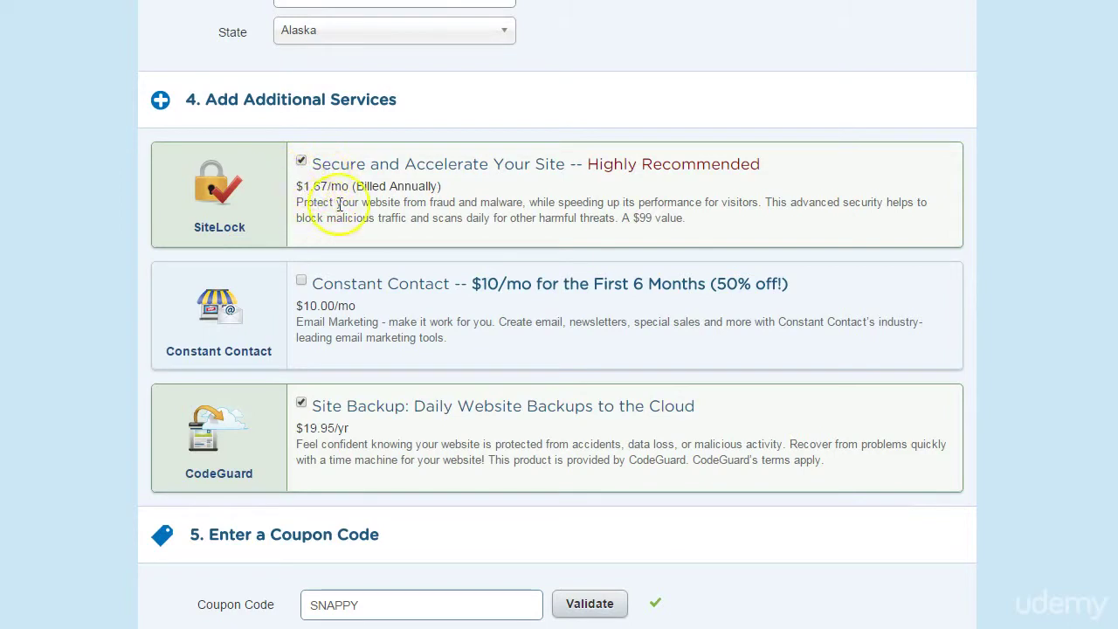
{"action": "left_click", "coordinate": [301, 161]}
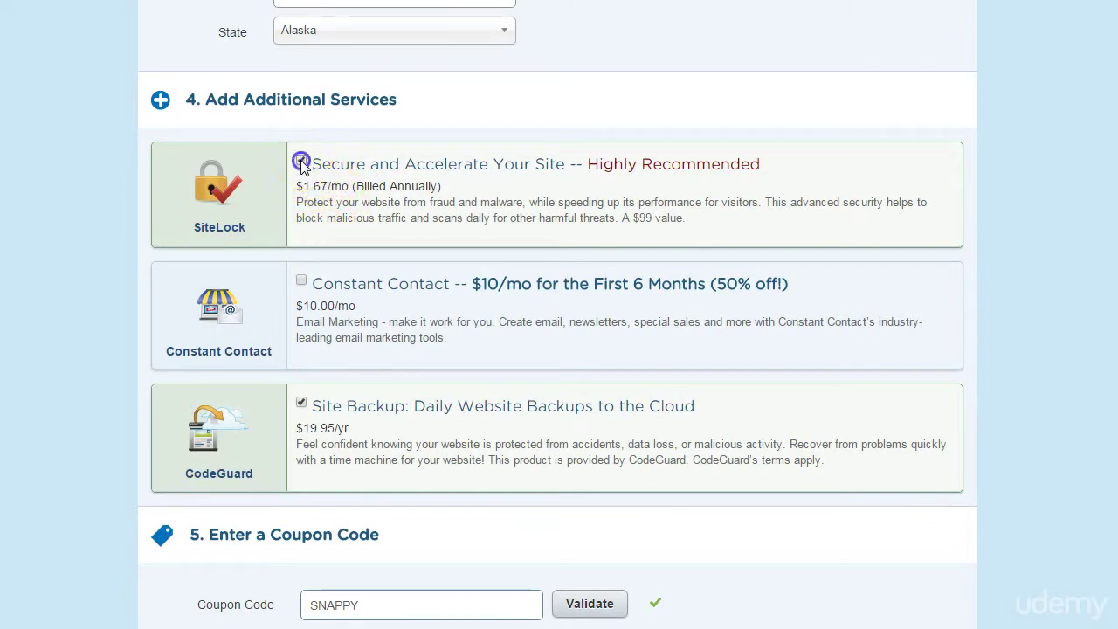
{"action": "left_click", "coordinate": [302, 161]}
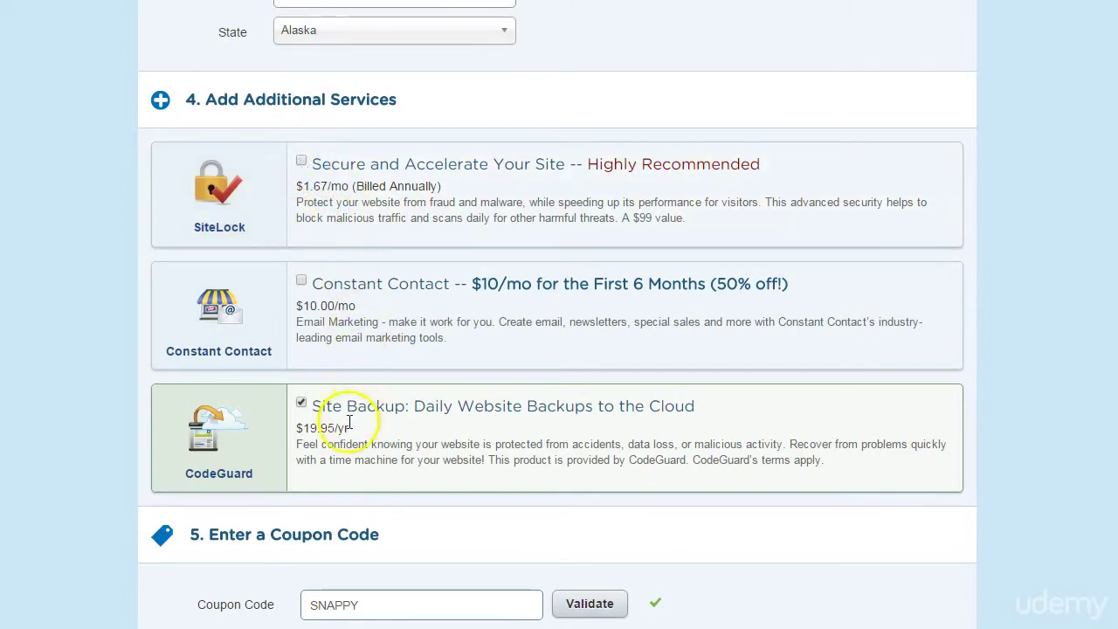
{"action": "left_click", "coordinate": [301, 404]}
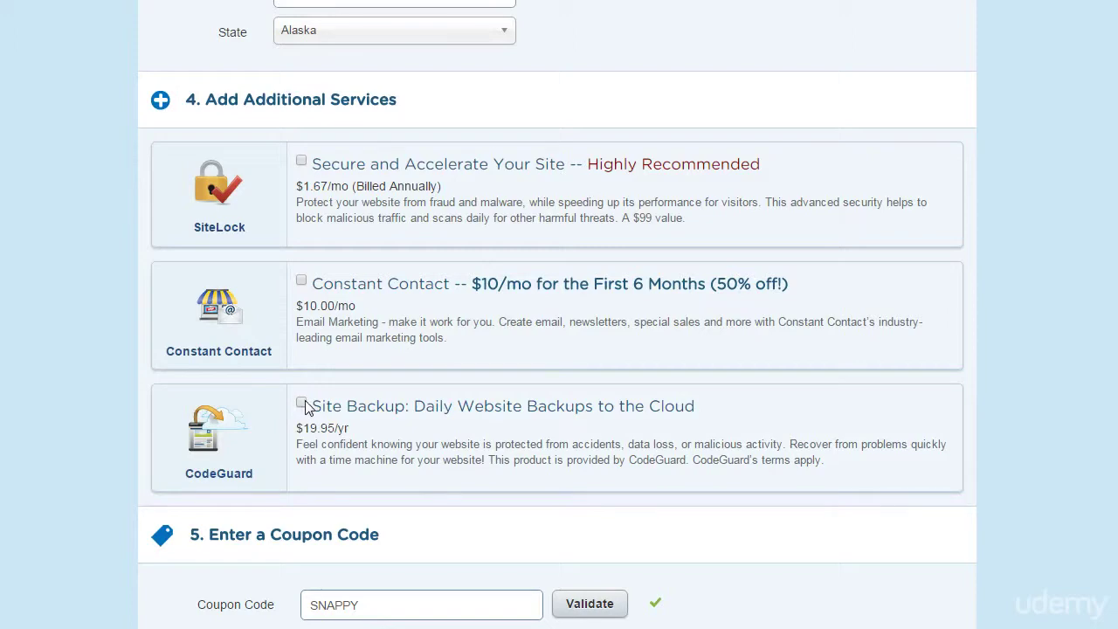
Review the coupon code, order details and amount due, and recheck the additional services.
{"action": "scroll", "coordinate": [306, 408], "scroll_direction": "down", "scroll_amount": 2}
{"action": "left_click_drag", "start_coordinate": [348, 434], "coordinate": [289, 437]}
{"action": "double_click", "coordinate": [371, 421]}
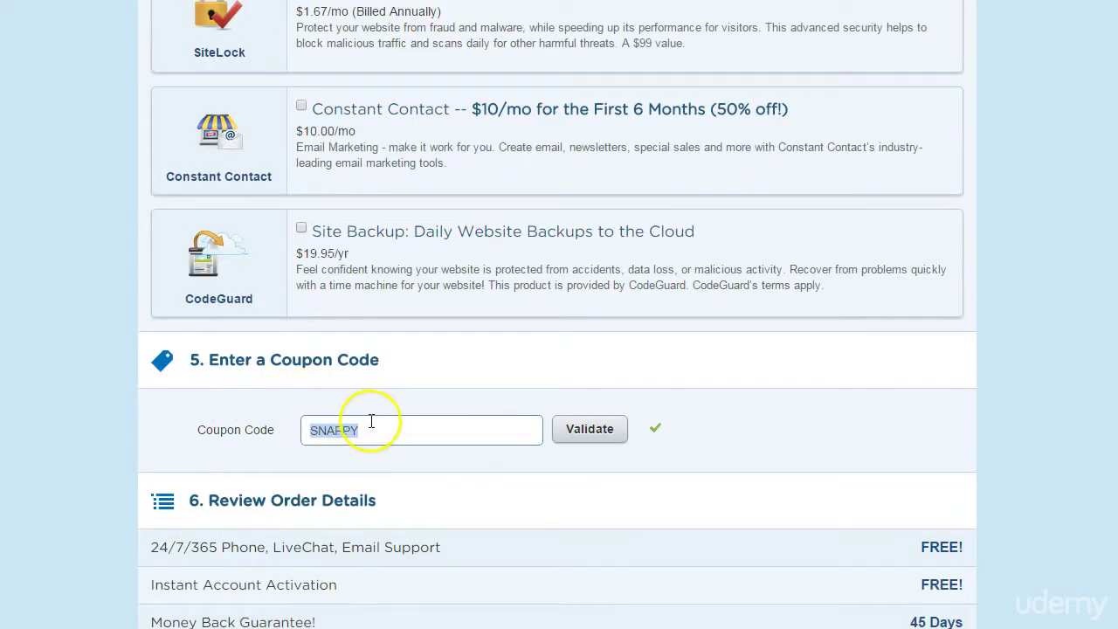
{"action": "scroll", "coordinate": [371, 421], "scroll_direction": "down", "scroll_amount": 3}
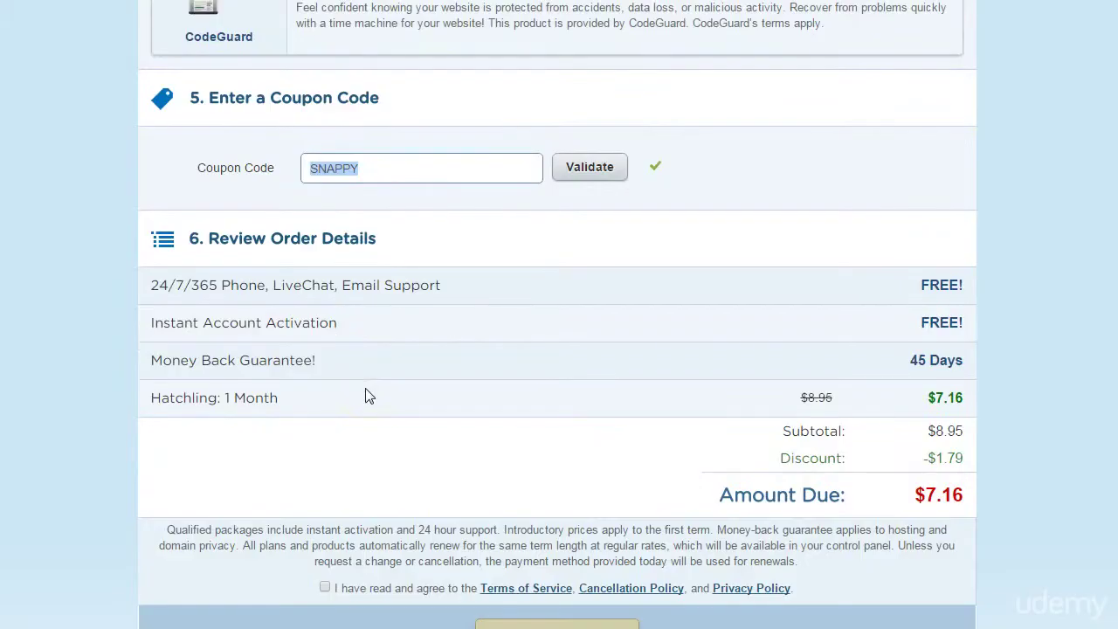
{"action": "scroll", "coordinate": [367, 396], "scroll_direction": "down", "scroll_amount": 1}
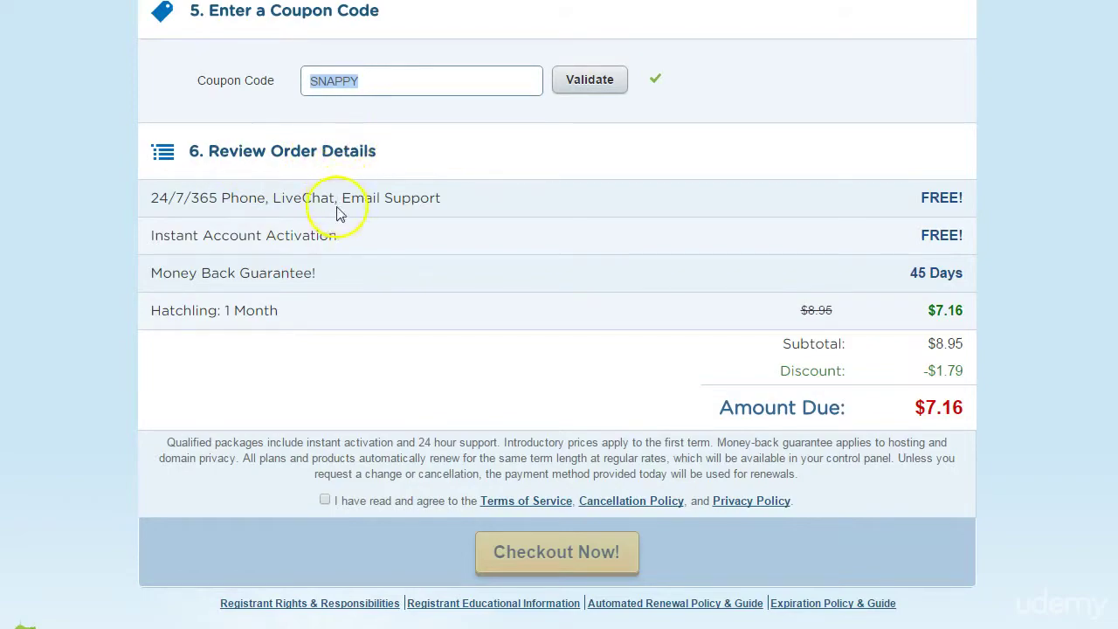
{"action": "scroll", "coordinate": [341, 215], "scroll_direction": "up", "scroll_amount": 2}
{"action": "scroll", "coordinate": [341, 217], "scroll_direction": "up", "scroll_amount": 3}
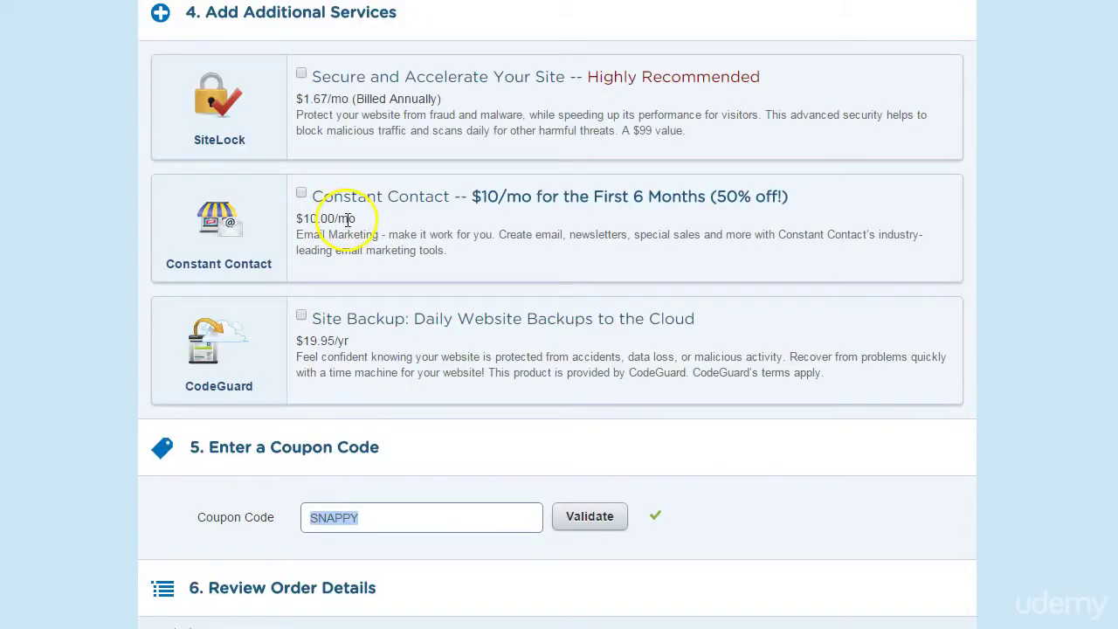
{"action": "scroll", "coordinate": [344, 370], "scroll_direction": "down", "scroll_amount": 5}
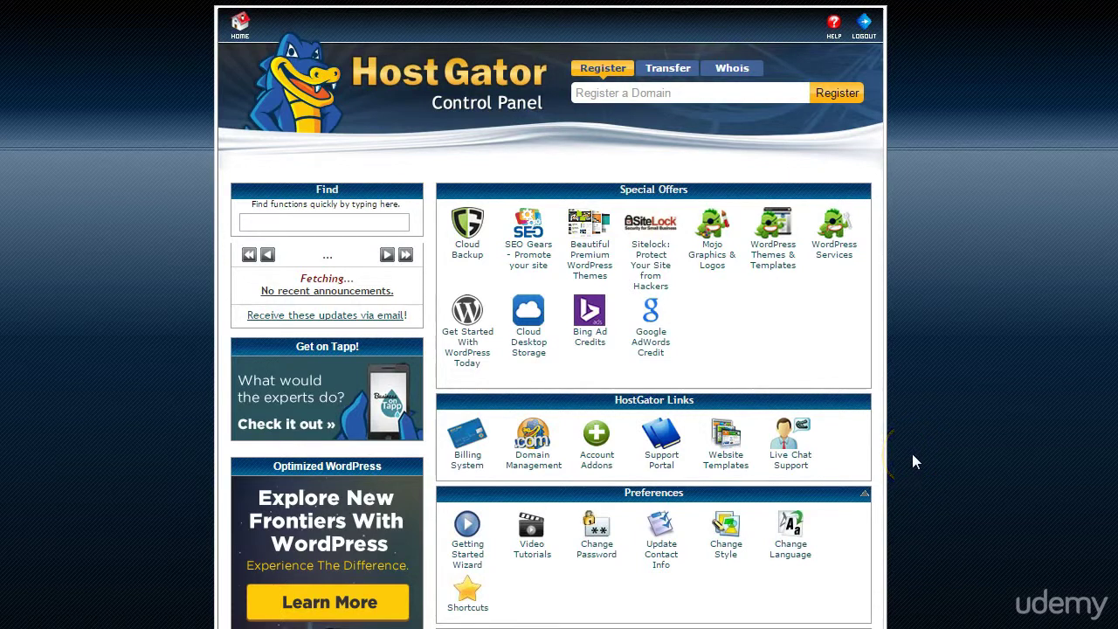
Open Get Started With WordPress Today in the HostGator control panel and choose the free WordPress installation.
{"action": "left_click", "coordinate": [470, 359]}
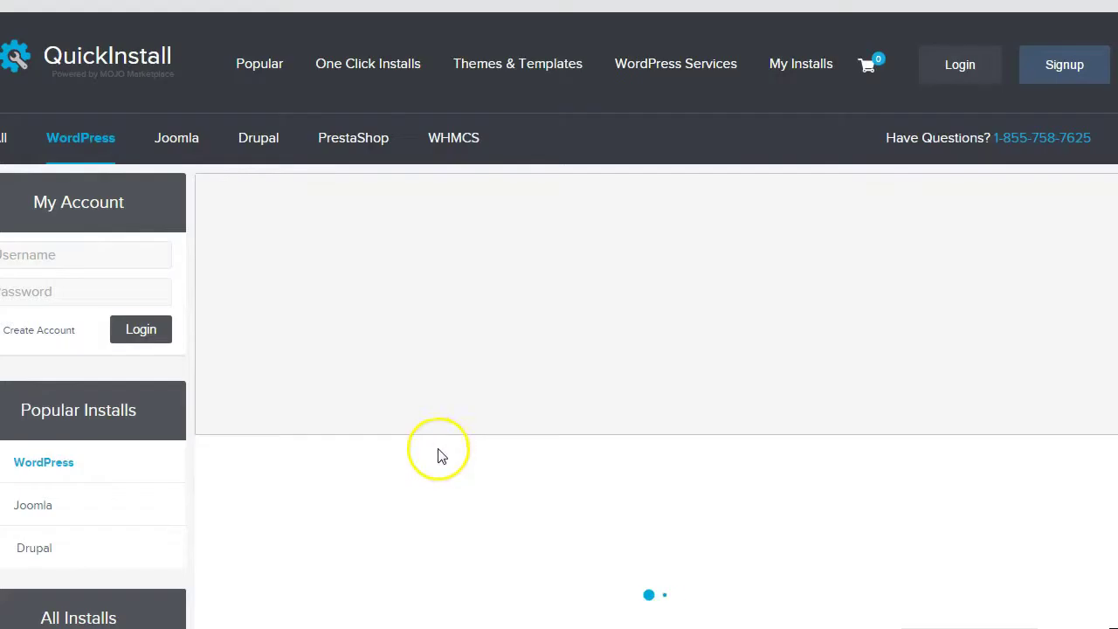
{"action": "scroll", "coordinate": [489, 525], "scroll_direction": "down", "scroll_amount": 2}
{"action": "scroll", "coordinate": [494, 539], "scroll_direction": "down", "scroll_amount": 4}
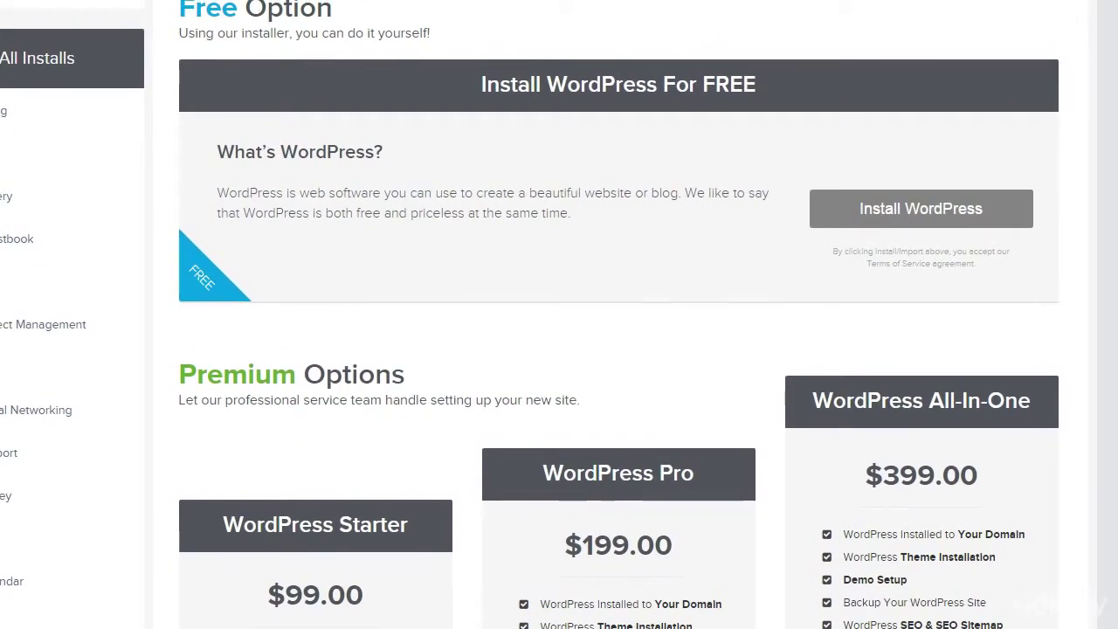
{"action": "left_click", "coordinate": [866, 225]}
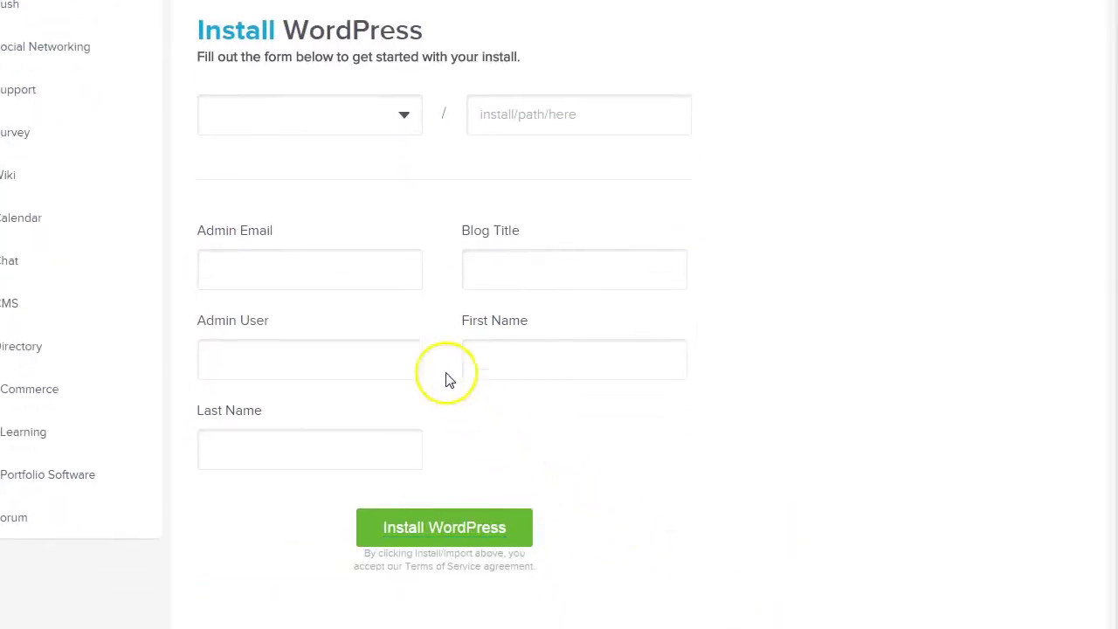
Select byopro.com as the domain for the WordPress install, leaving the install path empty.
{"action": "left_click", "coordinate": [404, 117]}
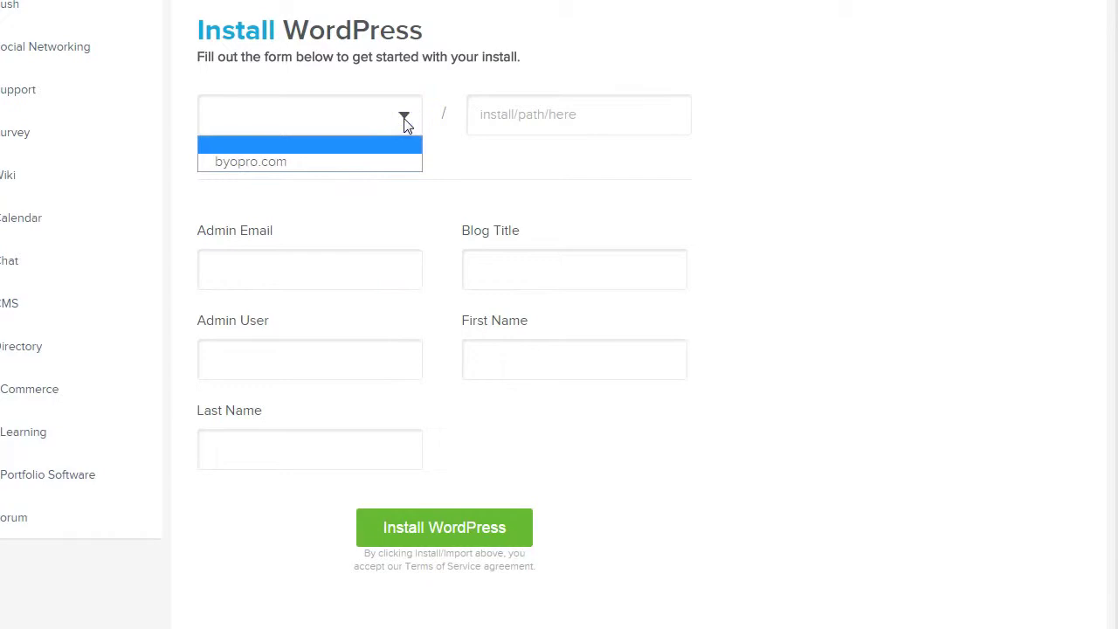
{"action": "left_click", "coordinate": [377, 166]}
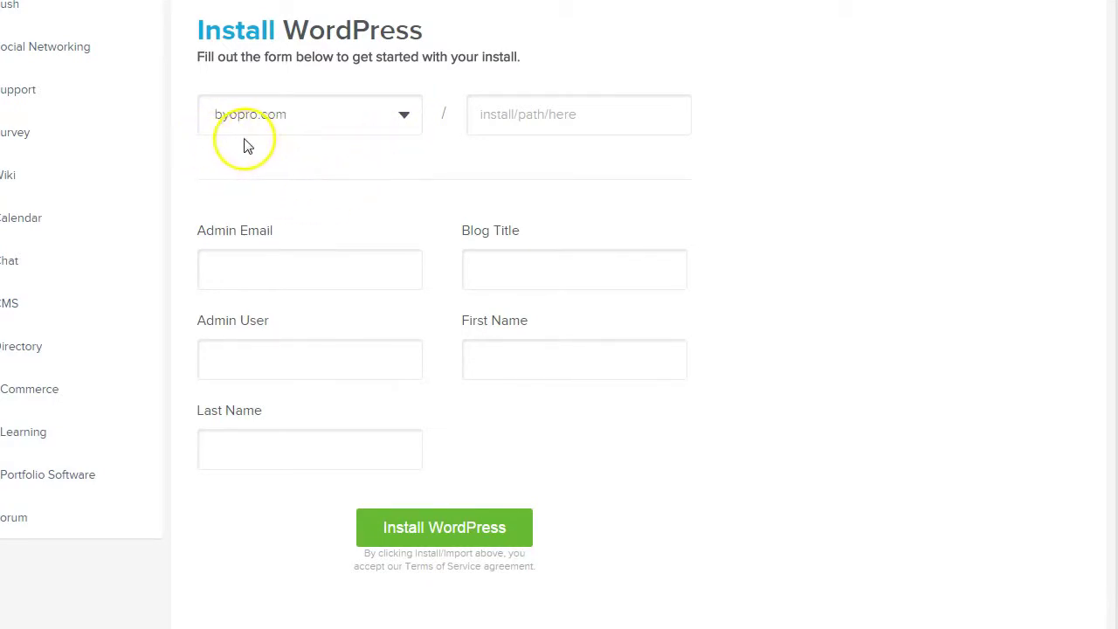
{"action": "left_click", "coordinate": [498, 121]}
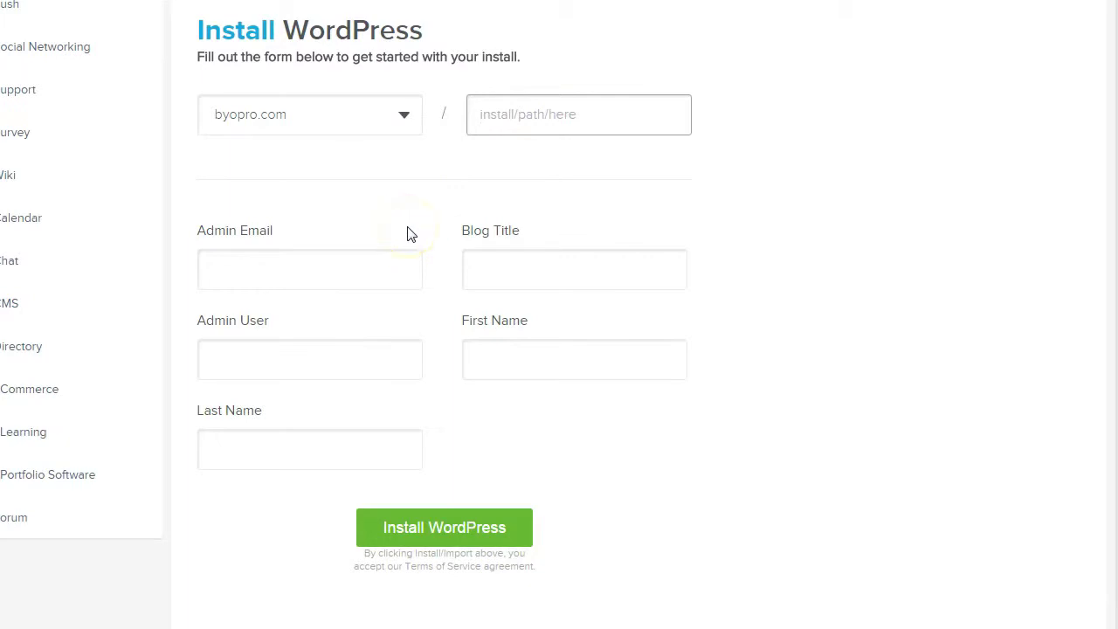
Complete the install form's admin email, blog title, admin user and name fields for byopro.com, and start the WordPress installation.
{"action": "left_click", "coordinate": [374, 220]}
{"action": "left_click", "coordinate": [510, 131]}
{"action": "left_click", "coordinate": [513, 127]}
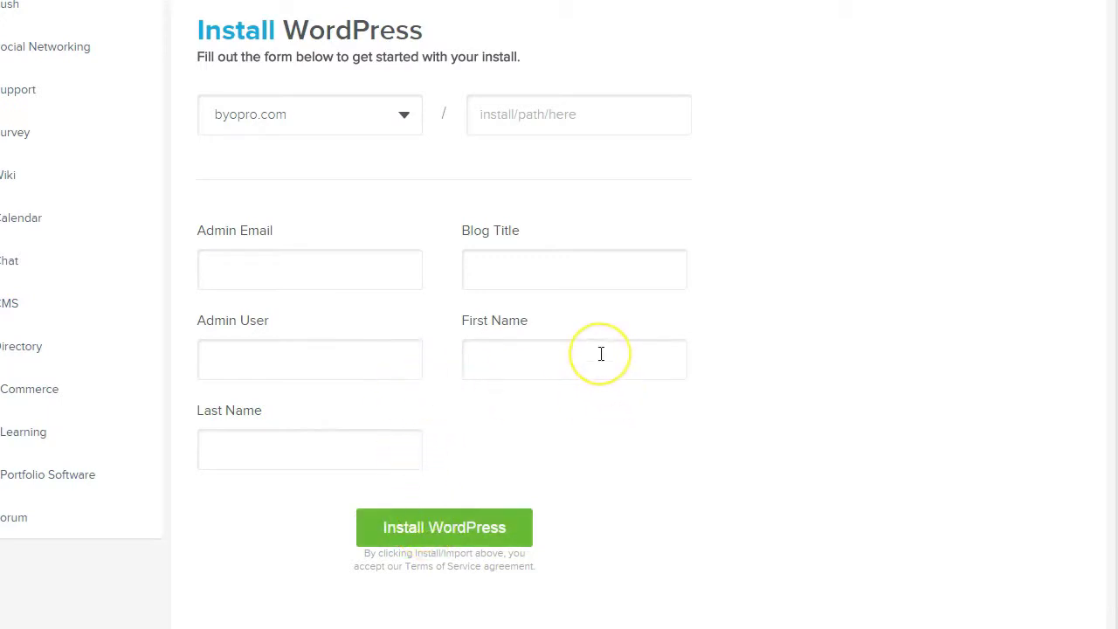
{"action": "left_click", "coordinate": [341, 303]}
{"action": "left_click", "coordinate": [354, 312]}
{"action": "left_click", "coordinate": [232, 257]}
{"action": "left_click", "coordinate": [380, 264]}
{"action": "left_click", "coordinate": [513, 264]}
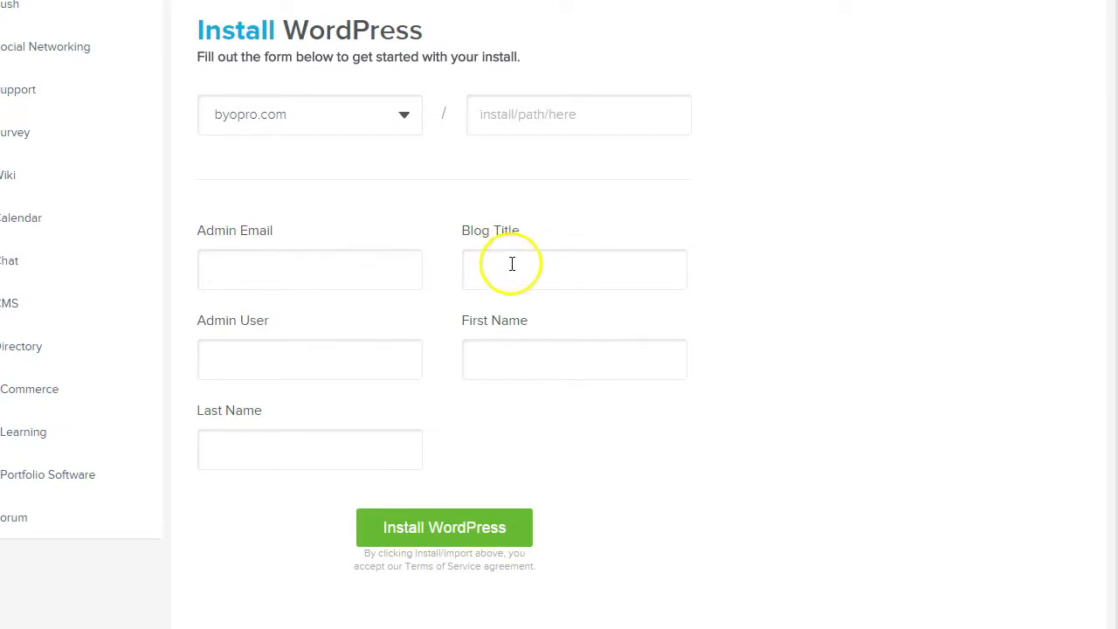
{"action": "left_click", "coordinate": [233, 365]}
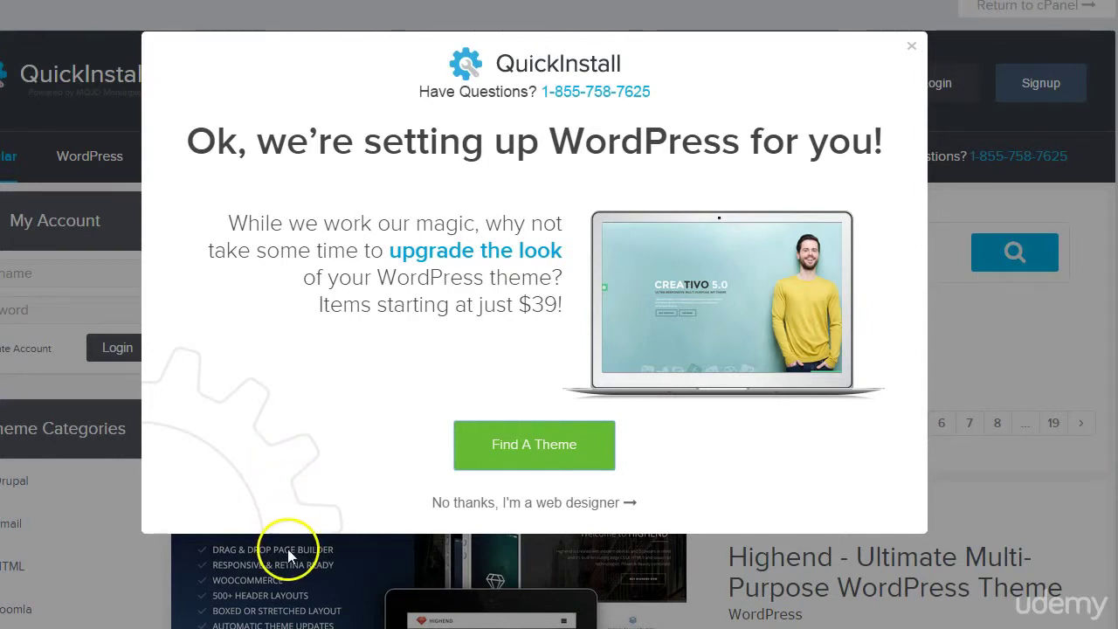
Decline the paid theme offer and look through the most popular themes and templates.
{"action": "left_click", "coordinate": [470, 504]}
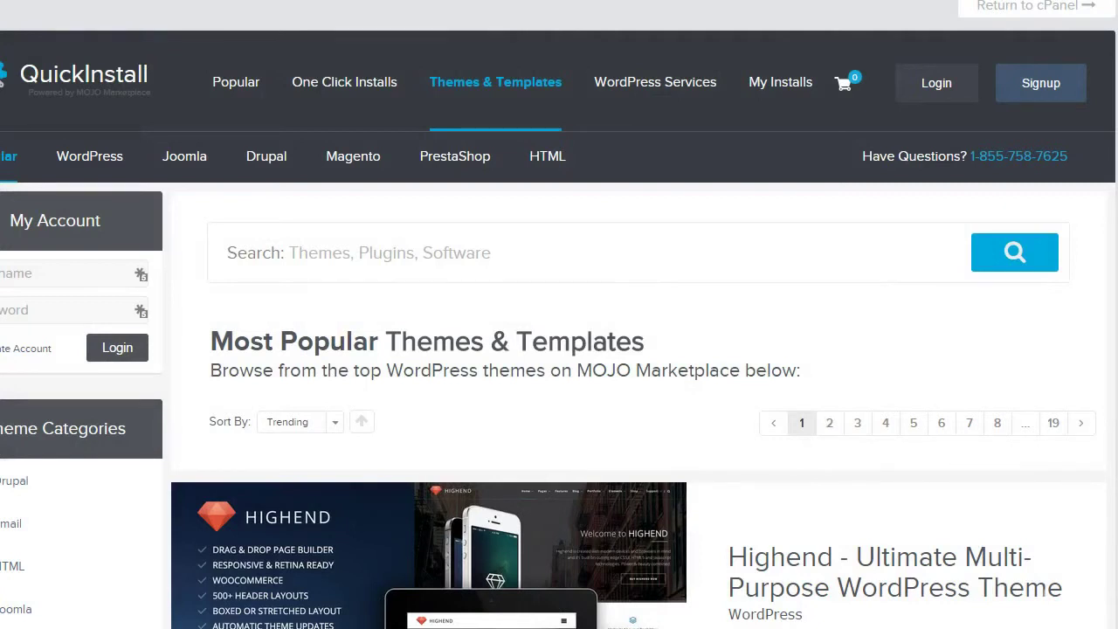
{"action": "scroll", "coordinate": [132, 512], "scroll_direction": "down", "scroll_amount": 5}
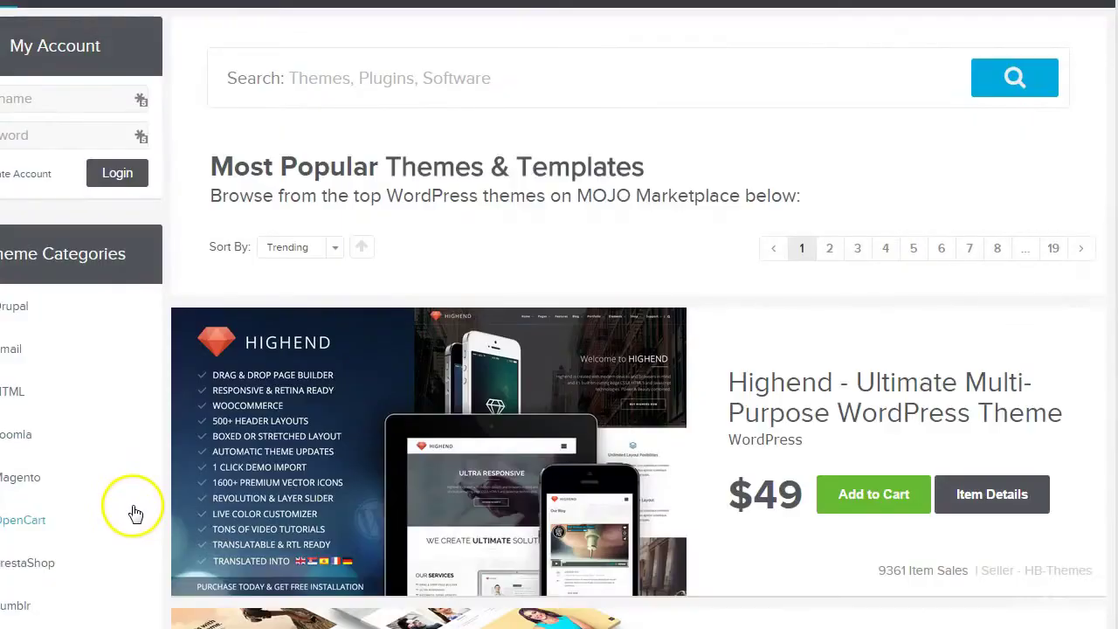
{"action": "scroll", "coordinate": [133, 512], "scroll_direction": "down", "scroll_amount": 9}
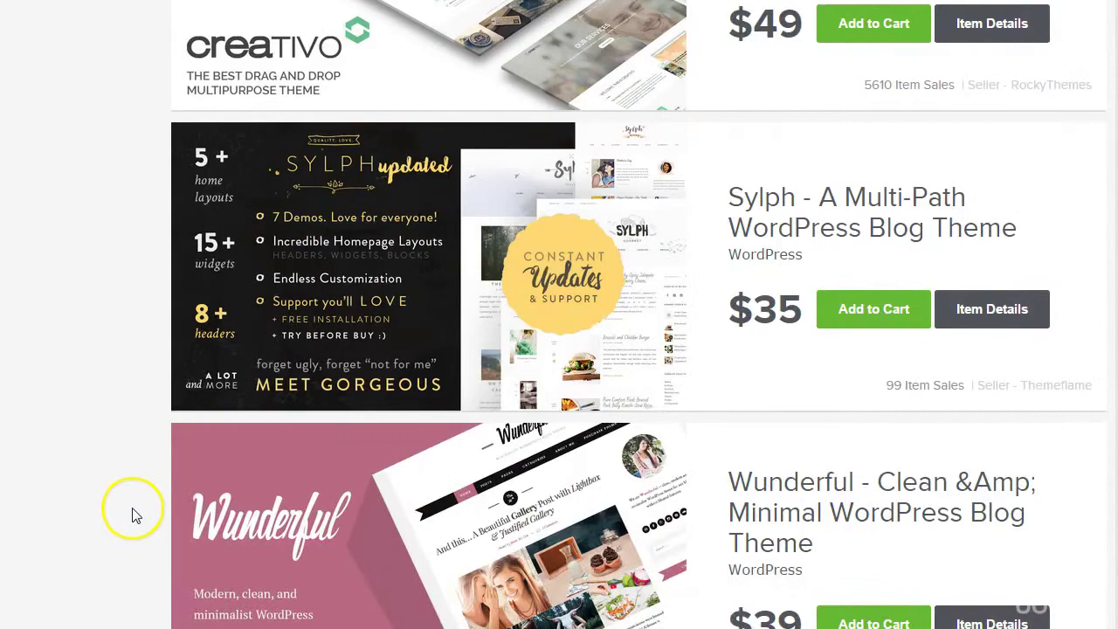
{"action": "scroll", "coordinate": [133, 514], "scroll_direction": "down", "scroll_amount": 3}
{"action": "scroll", "coordinate": [132, 516], "scroll_direction": "up", "scroll_amount": 10}
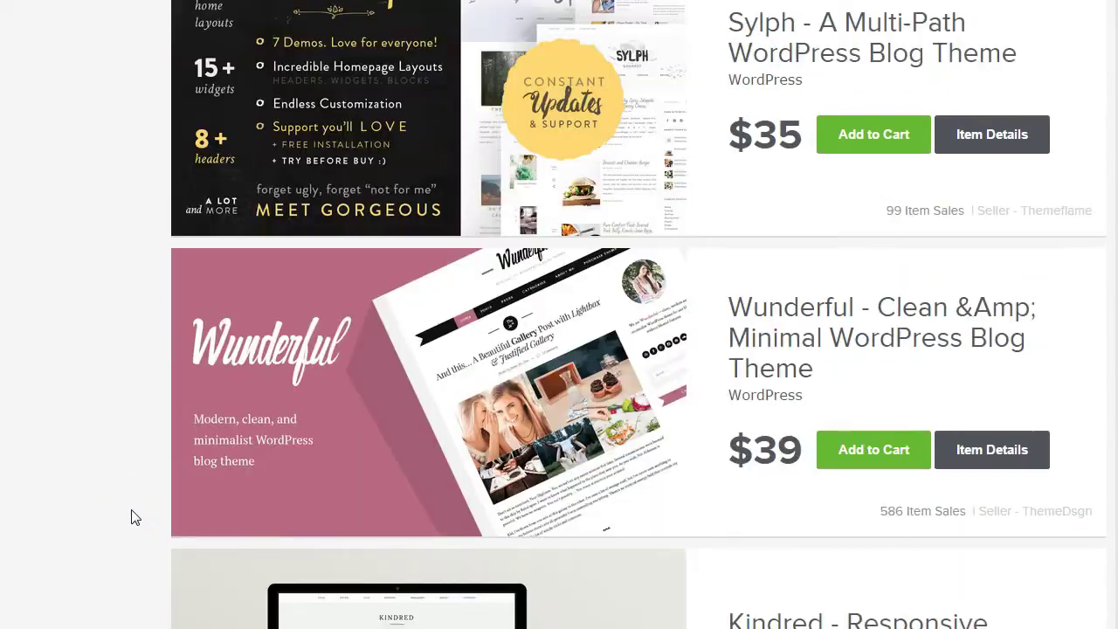
{"action": "scroll", "coordinate": [129, 520], "scroll_direction": "up", "scroll_amount": 7}
{"action": "left_click", "coordinate": [128, 519]}
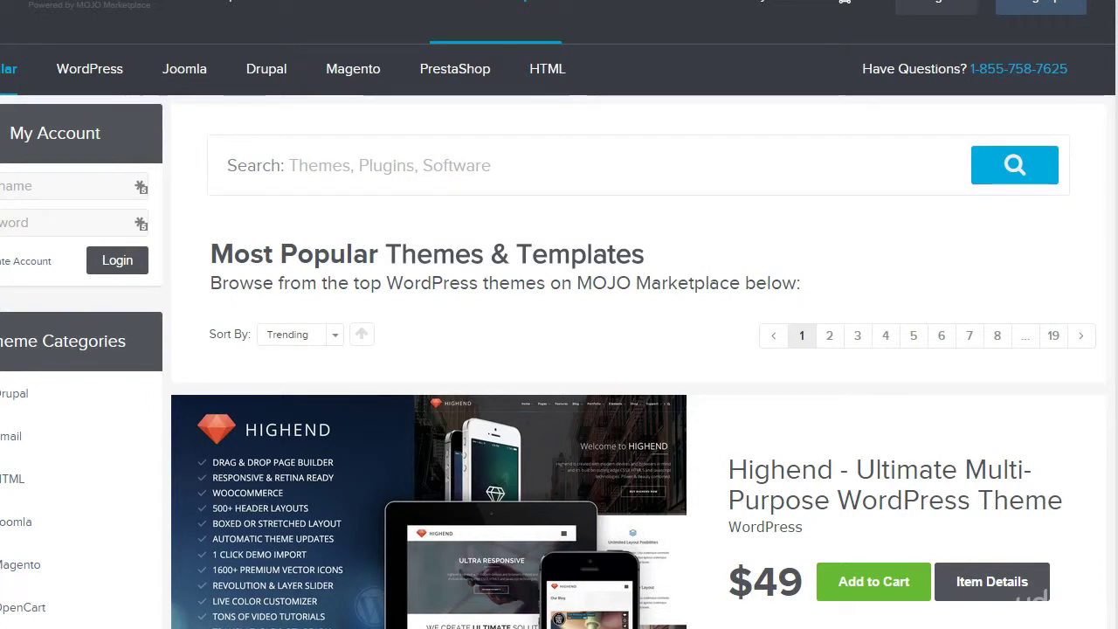
{"action": "scroll", "coordinate": [559, 350], "scroll_direction": "up", "scroll_amount": 1}
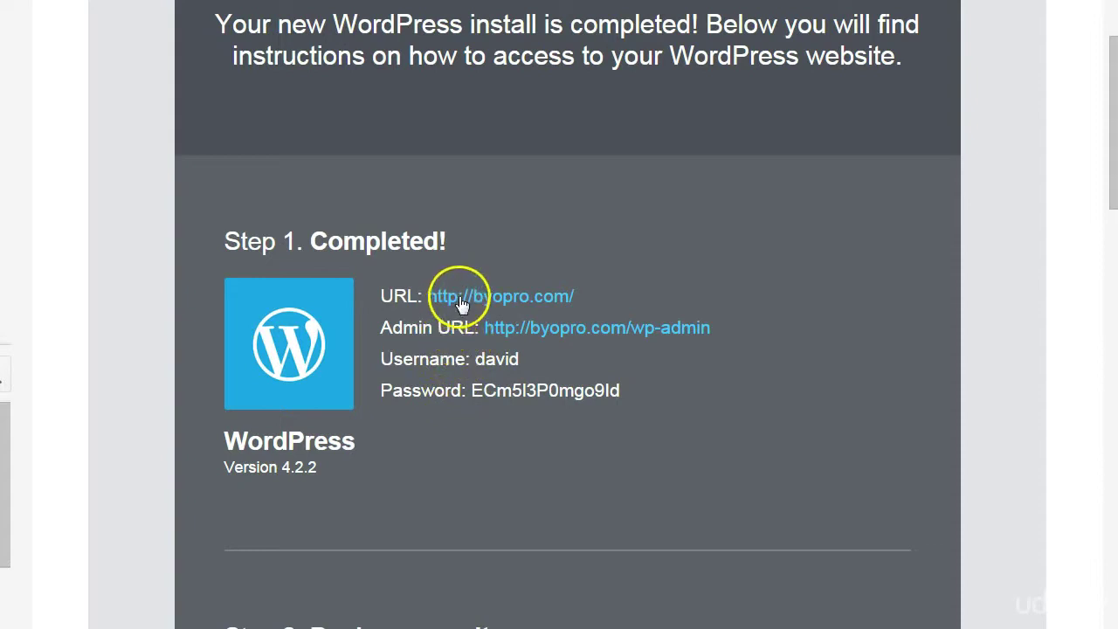
Switch to byopro.com's domain settings at GoDaddy, open its nameserver settings and set the setup type to Custom.
{"action": "left_click", "coordinate": [534, 335]}
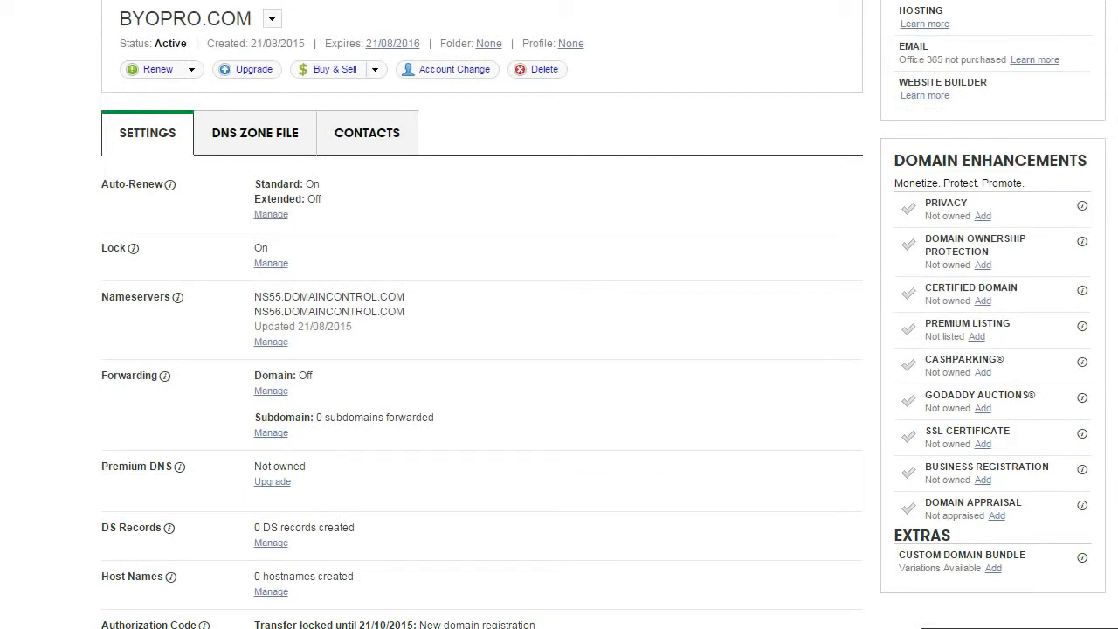
{"action": "left_click", "coordinate": [271, 342]}
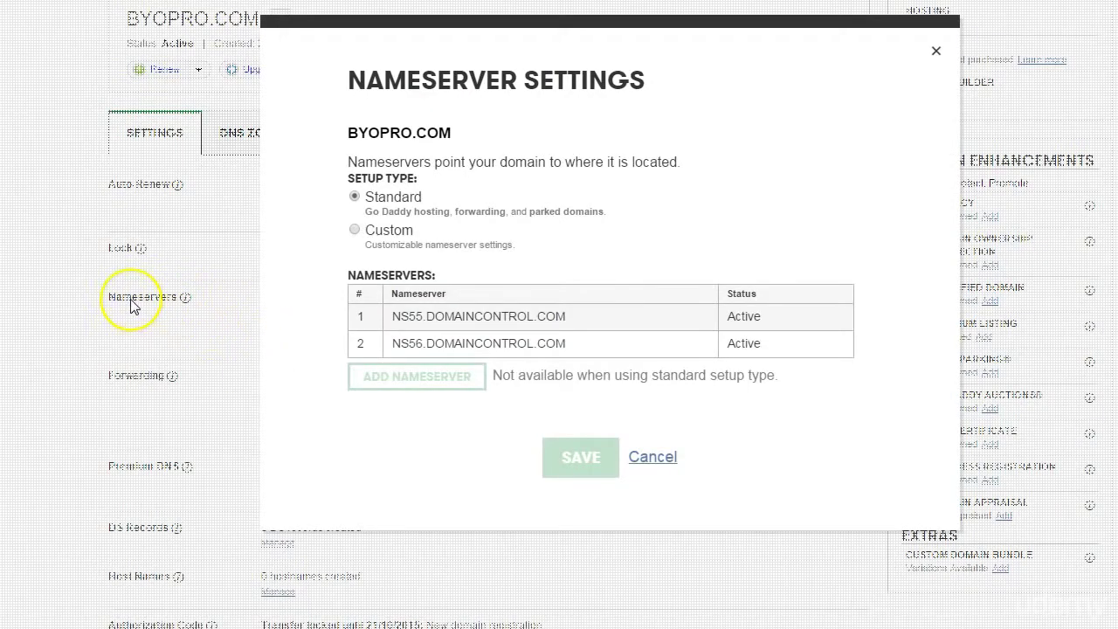
{"action": "left_click", "coordinate": [354, 229]}
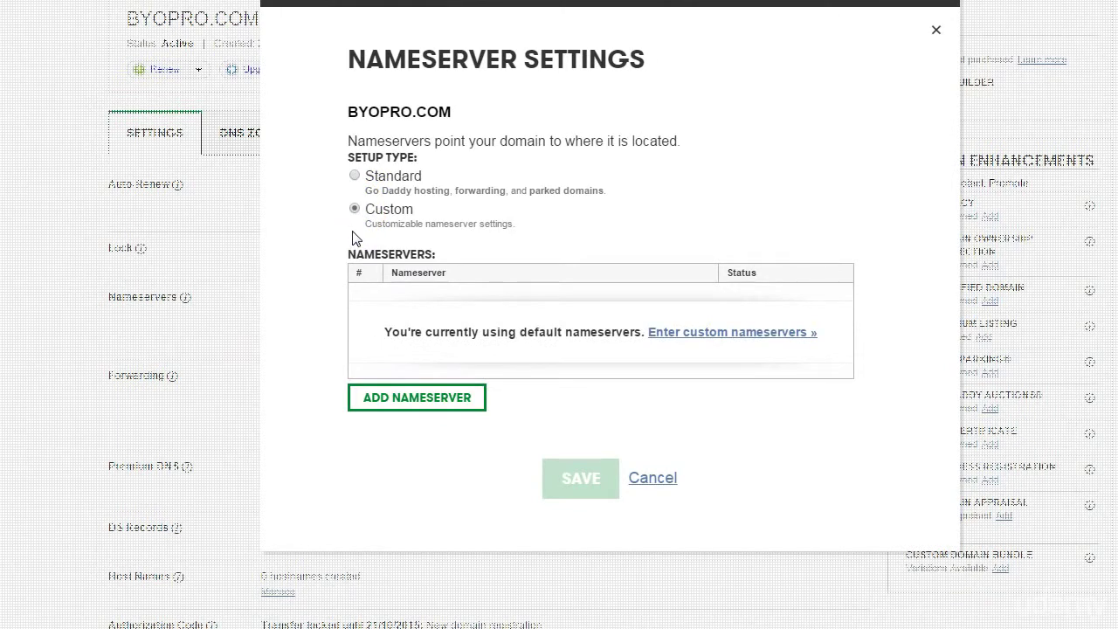
Bring the Notepad window with the HostGator nameservers beside the nameserver settings and examine both addresses.
{"action": "left_click", "coordinate": [879, 392]}
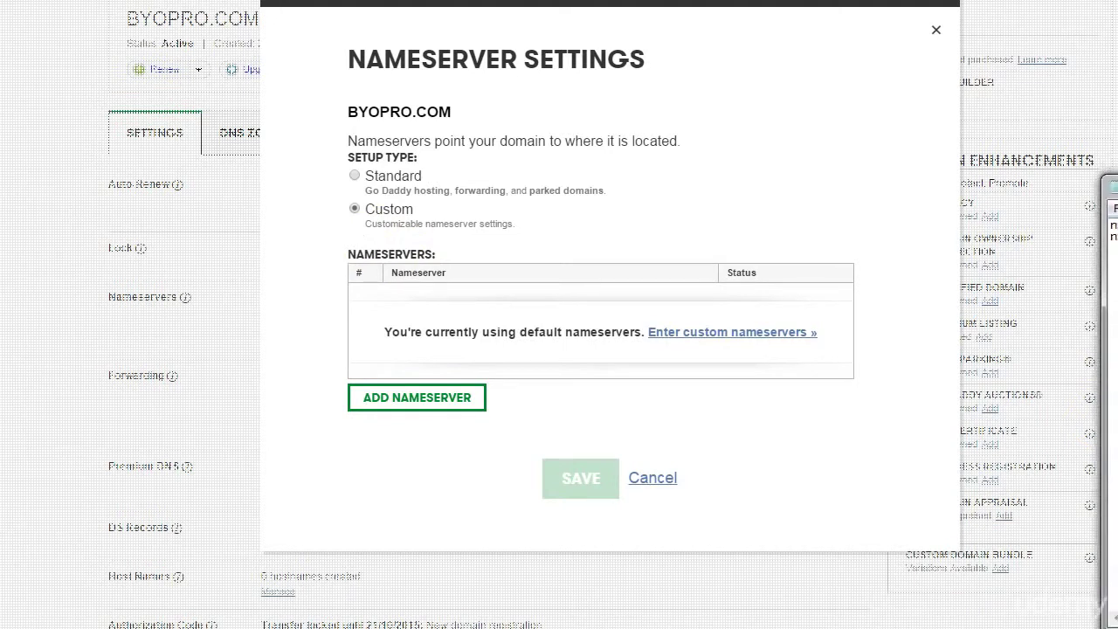
{"action": "left_click_drag", "start_coordinate": [1109, 264], "coordinate": [1039, 106]}
{"action": "left_click", "coordinate": [1079, 261]}
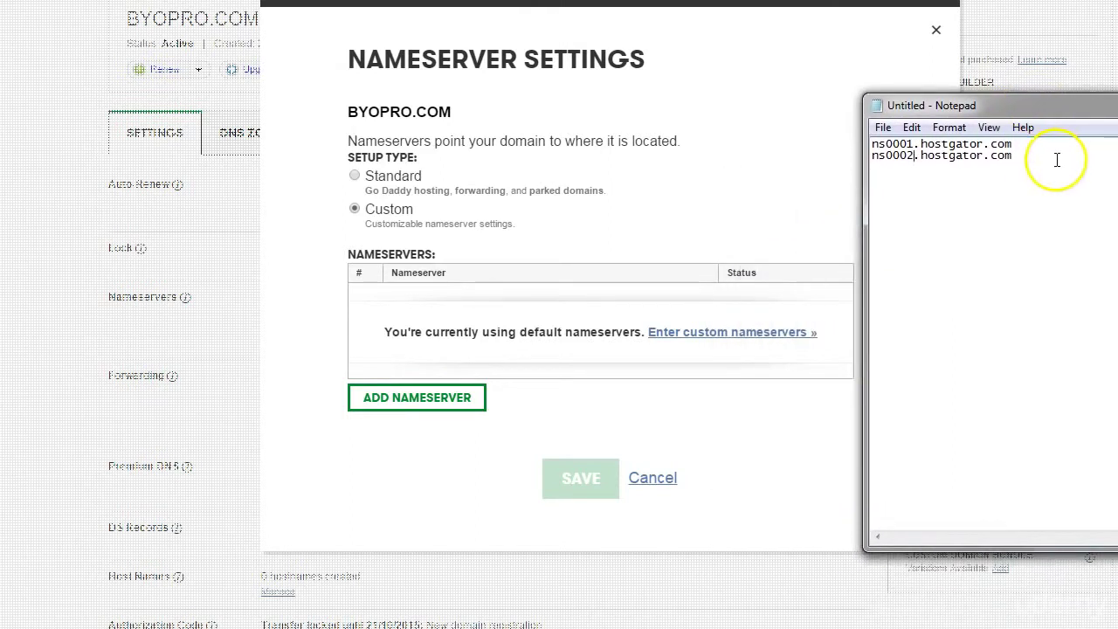
{"action": "left_click_drag", "start_coordinate": [1058, 160], "coordinate": [874, 145]}
{"action": "left_click", "coordinate": [926, 166]}
{"action": "left_click_drag", "start_coordinate": [1012, 145], "coordinate": [824, 119]}
{"action": "left_click", "coordinate": [906, 149]}
{"action": "left_click", "coordinate": [915, 145]}
{"action": "left_click_drag", "start_coordinate": [915, 145], "coordinate": [871, 145]}
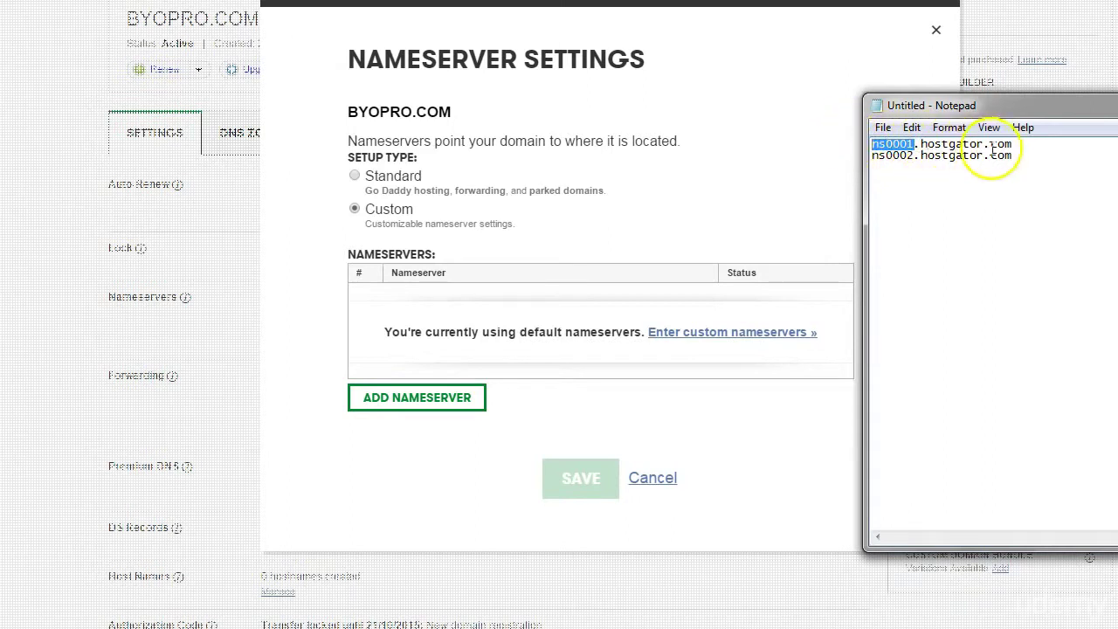
{"action": "left_click", "coordinate": [965, 156]}
Copy ns0001.hostgator.com from Notepad and enter it as the first custom nameserver for byopro.com.
{"action": "left_click_drag", "start_coordinate": [1089, 144], "coordinate": [848, 143]}
{"action": "key", "text": "ctrl+c"}
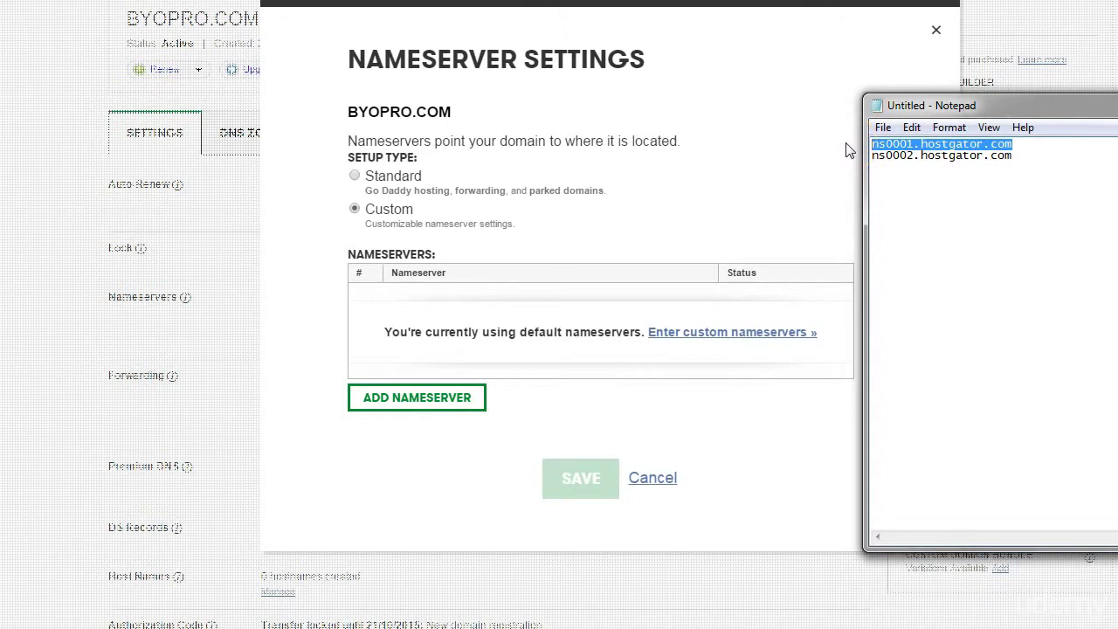
{"action": "left_click", "coordinate": [416, 411]}
{"action": "left_click", "coordinate": [456, 127]}
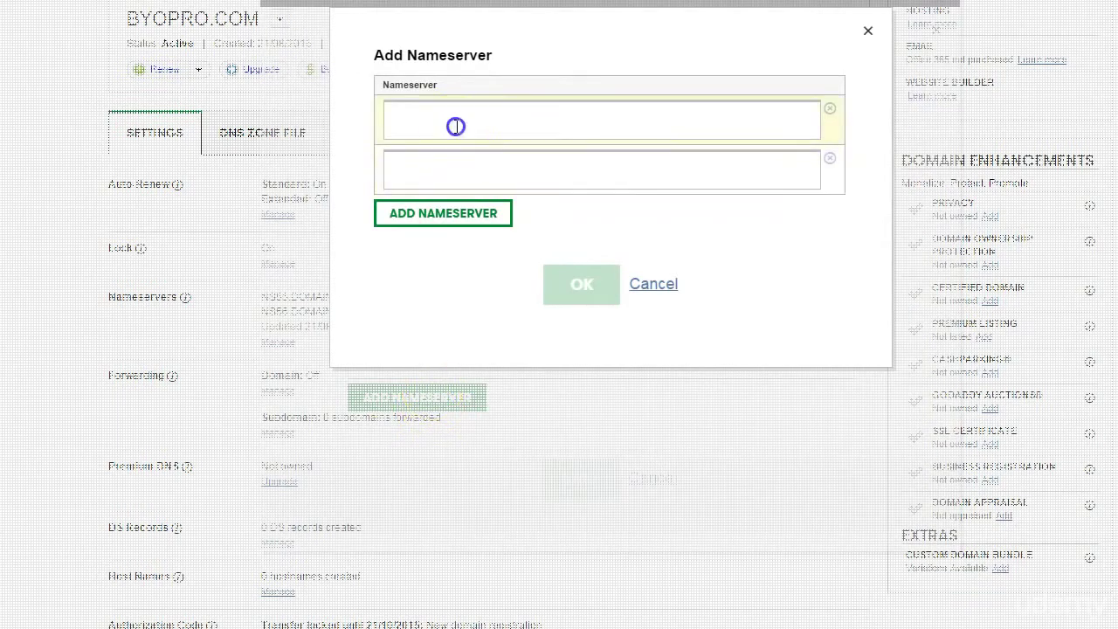
{"action": "key", "text": "ctrl+v"}
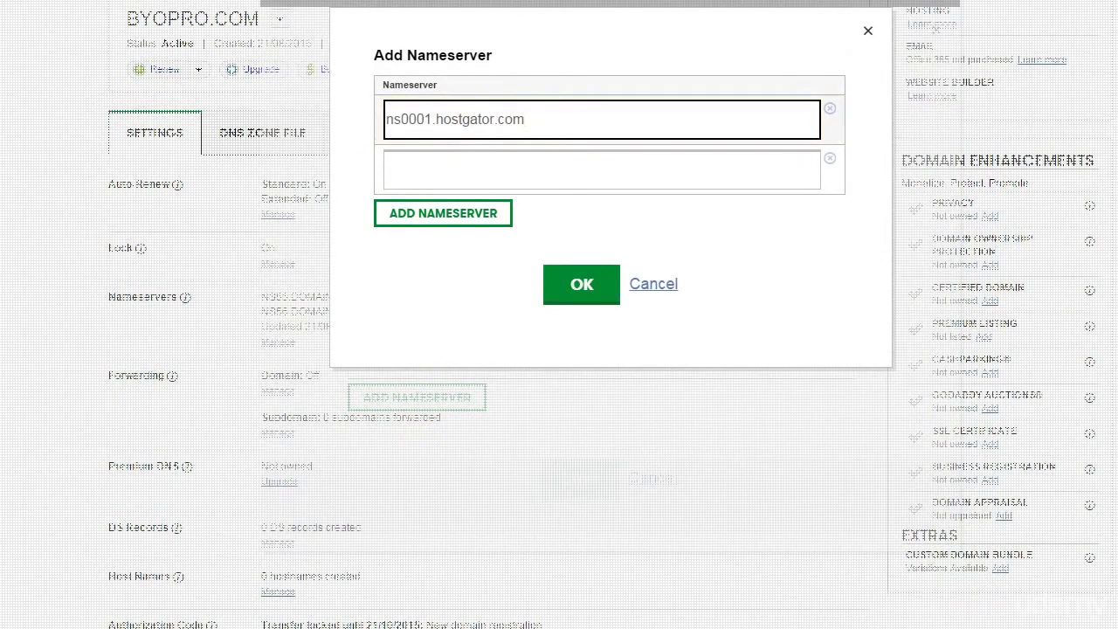
Copy ns0002.hostgator.com from Notepad, enter it as the second nameserver and confirm the nameserver entries.
{"action": "key", "text": "alt+Tab"}
{"action": "left_click_drag", "start_coordinate": [1014, 155], "coordinate": [833, 166]}
{"action": "key", "text": "ctrl+c"}
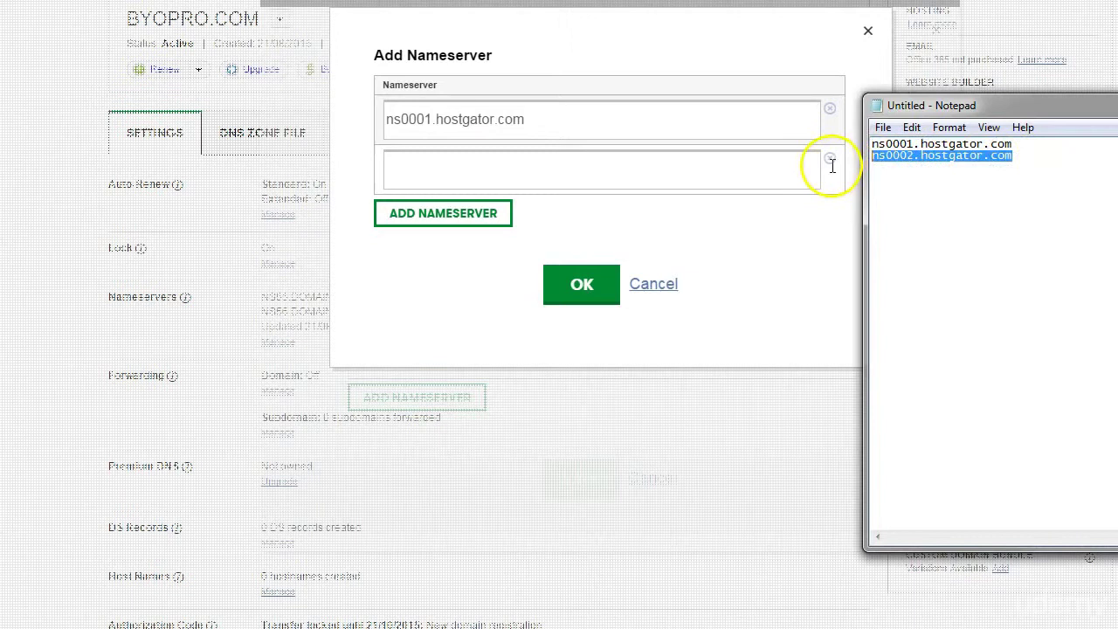
{"action": "left_click", "coordinate": [448, 171]}
{"action": "key", "text": "ctrl+v"}
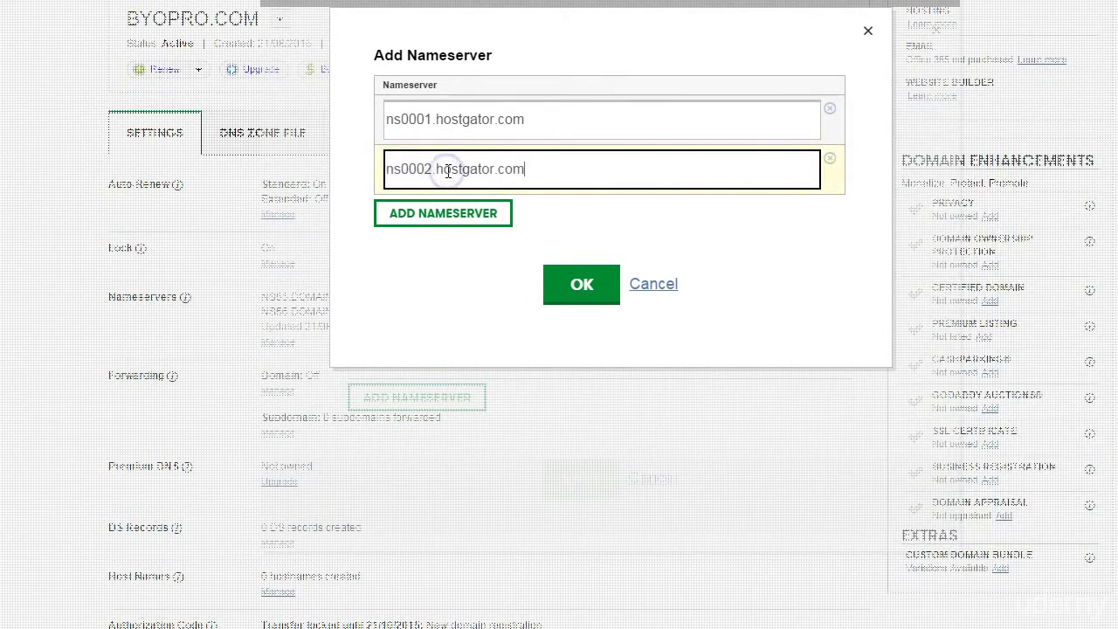
{"action": "left_click", "coordinate": [596, 286]}
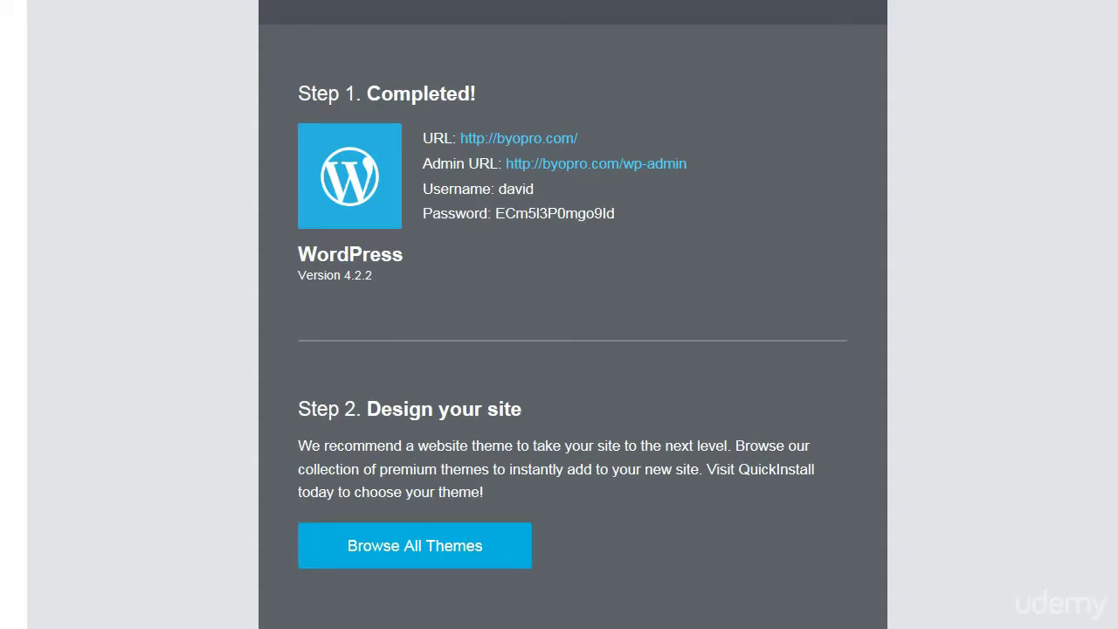
Open the byopro.com site from the WordPress install completion message and look over its front page.
{"action": "left_click", "coordinate": [512, 147]}
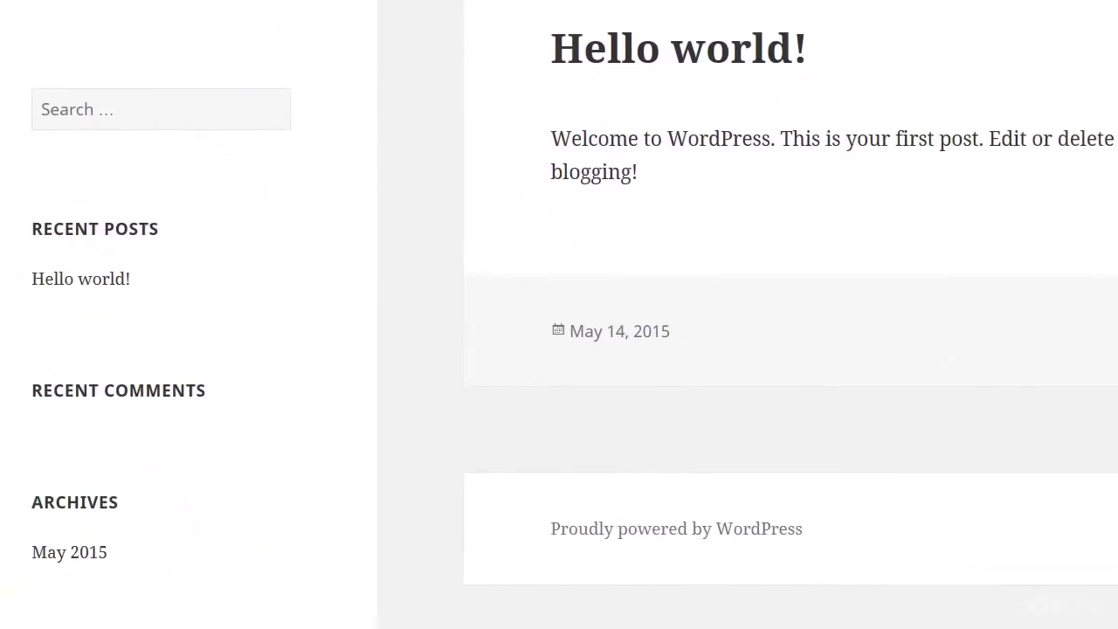
{"action": "scroll", "coordinate": [497, 272], "scroll_direction": "down", "scroll_amount": 5}
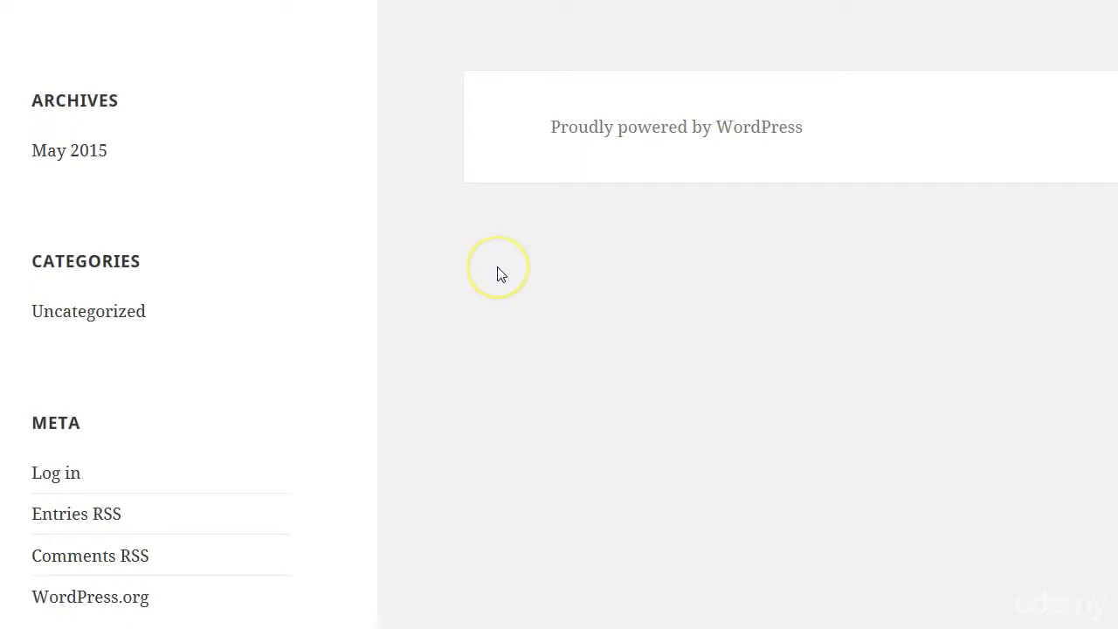
{"action": "scroll", "coordinate": [496, 273], "scroll_direction": "up", "scroll_amount": 5}
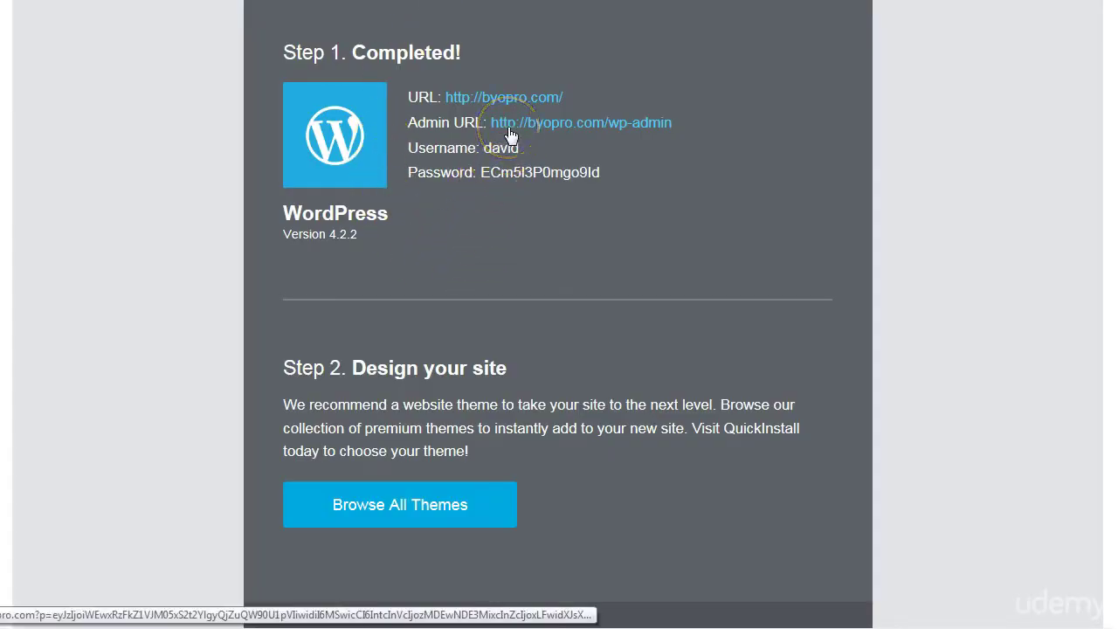
Log in to byopro.com's WordPress admin with the username and account password from the install message, and look over the dashboard menu.
{"action": "left_click_drag", "start_coordinate": [480, 173], "coordinate": [599, 175]}
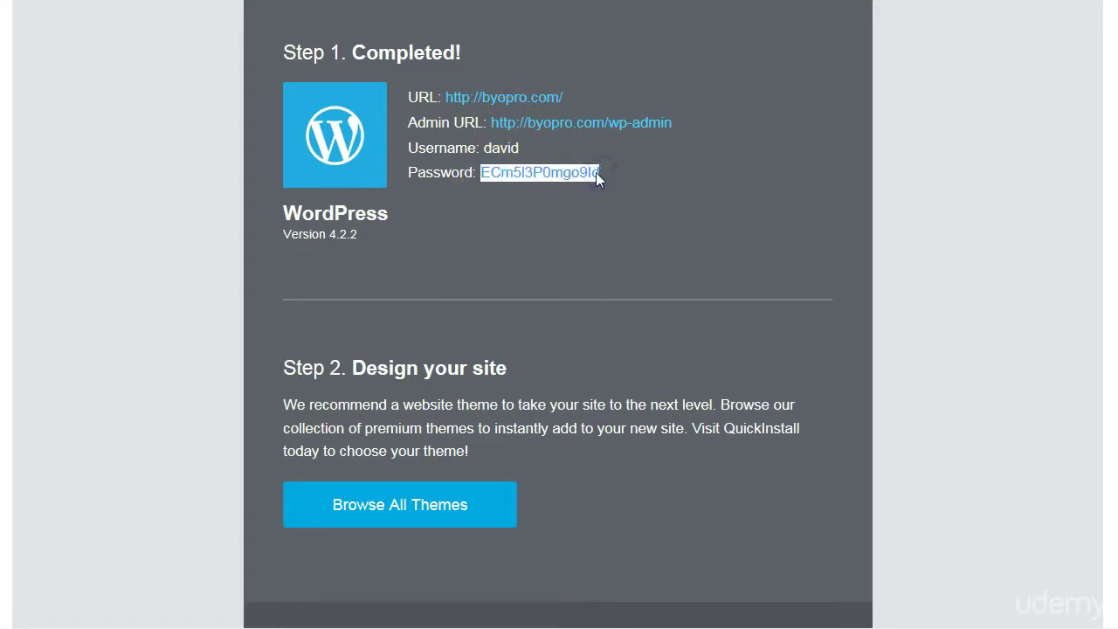
{"action": "left_click", "coordinate": [560, 124]}
{"action": "left_click", "coordinate": [562, 130]}
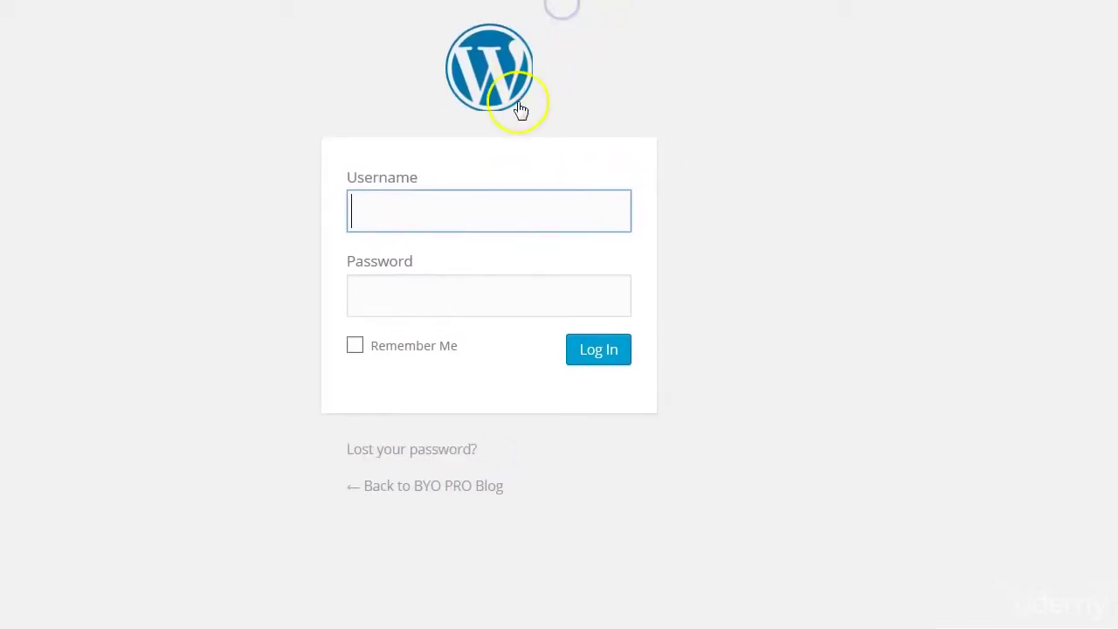
{"action": "type", "text": "david"}
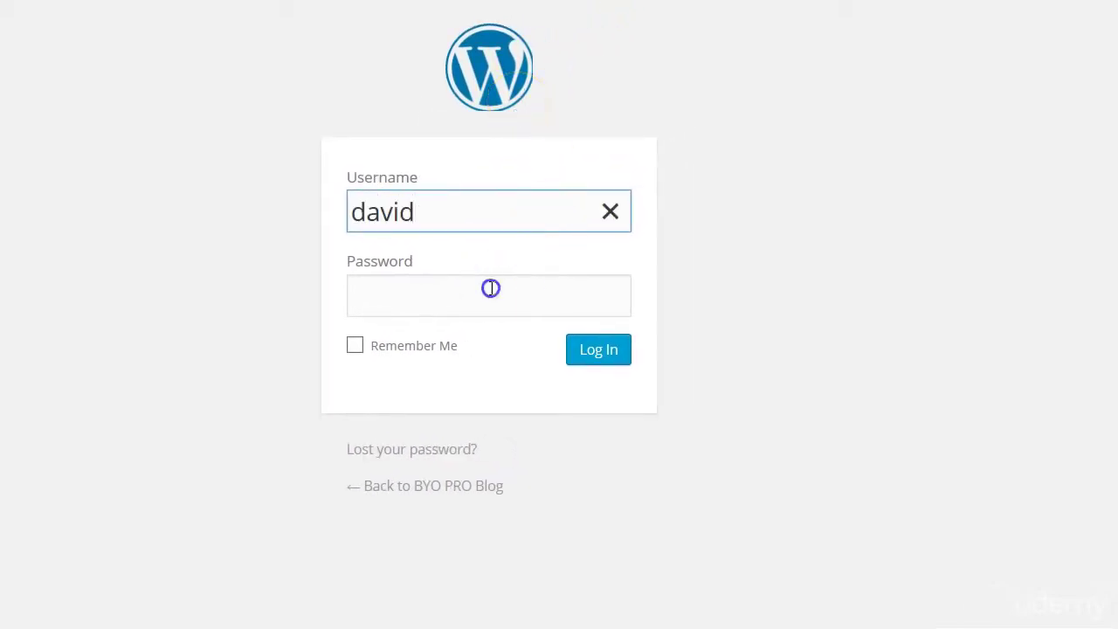
{"action": "left_click", "coordinate": [491, 289]}
{"action": "key", "text": "ctrl+v"}
{"action": "left_click", "coordinate": [584, 350]}
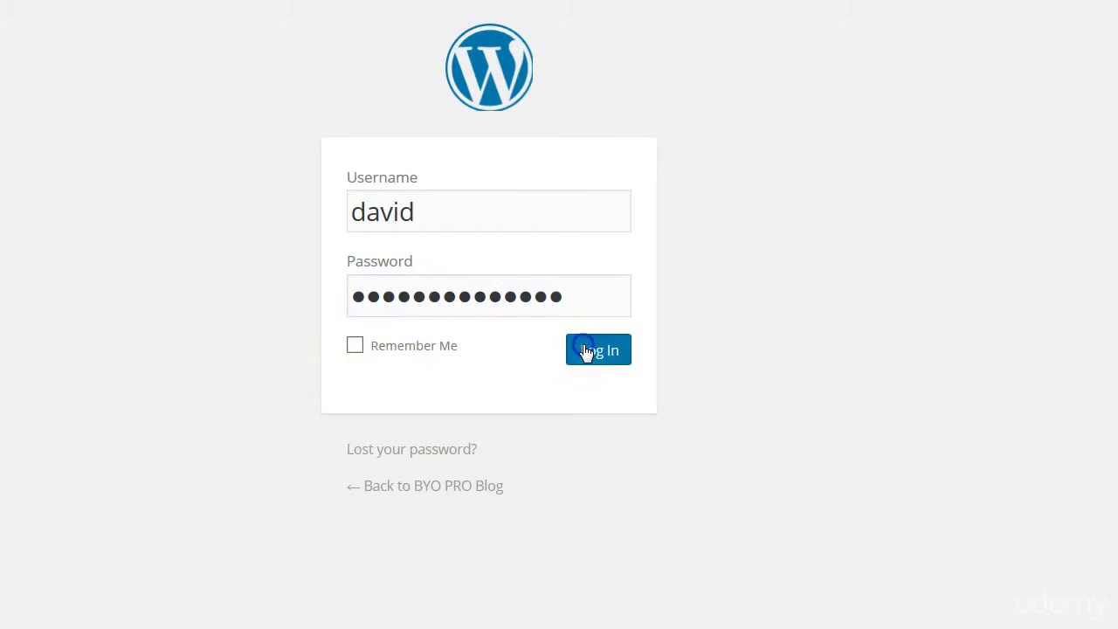
{"action": "left_click", "coordinate": [586, 350]}
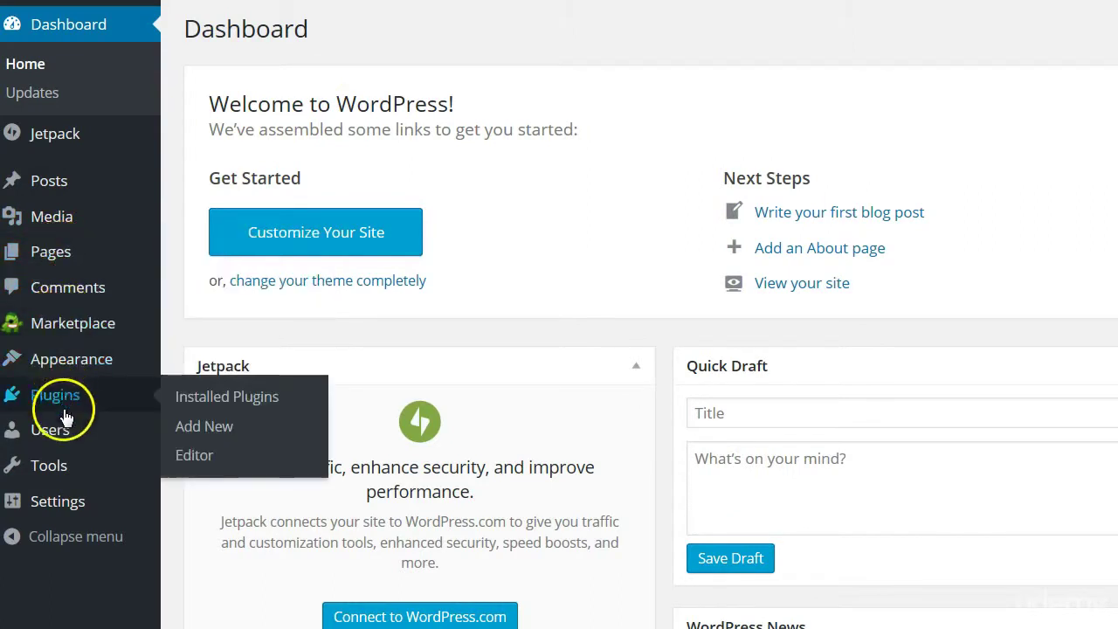
{"action": "mouse_move", "coordinate": [61, 501]}
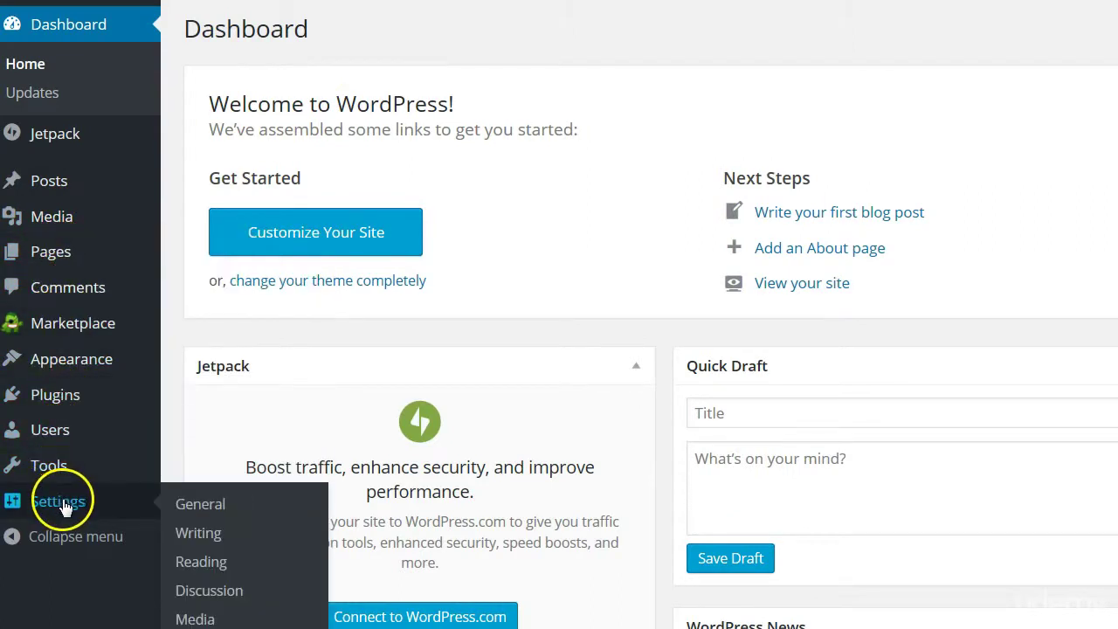
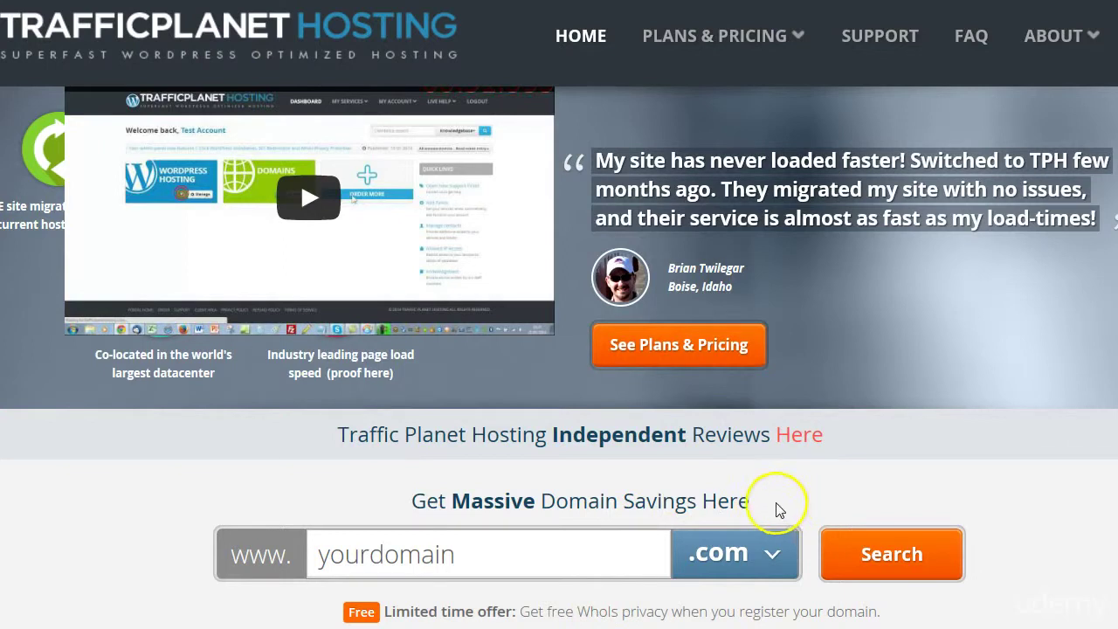
Open the plans and pricing of TrafficPlanet Hosting and compare the Business, Professional and Elite plans' features.
{"action": "left_click", "coordinate": [691, 354]}
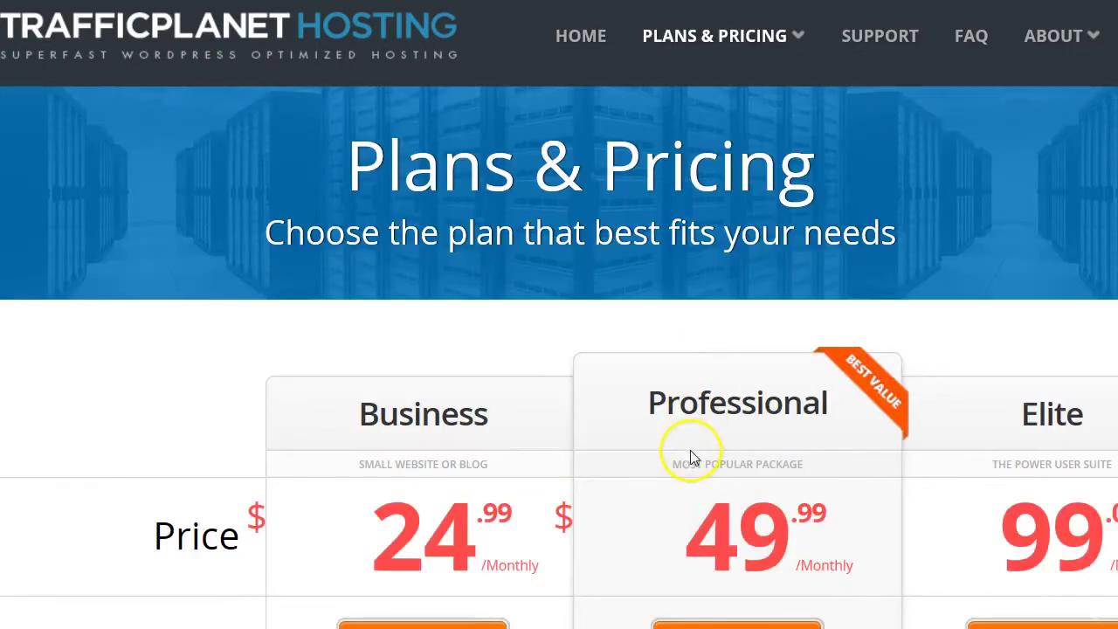
{"action": "scroll", "coordinate": [669, 462], "scroll_direction": "down", "scroll_amount": 3}
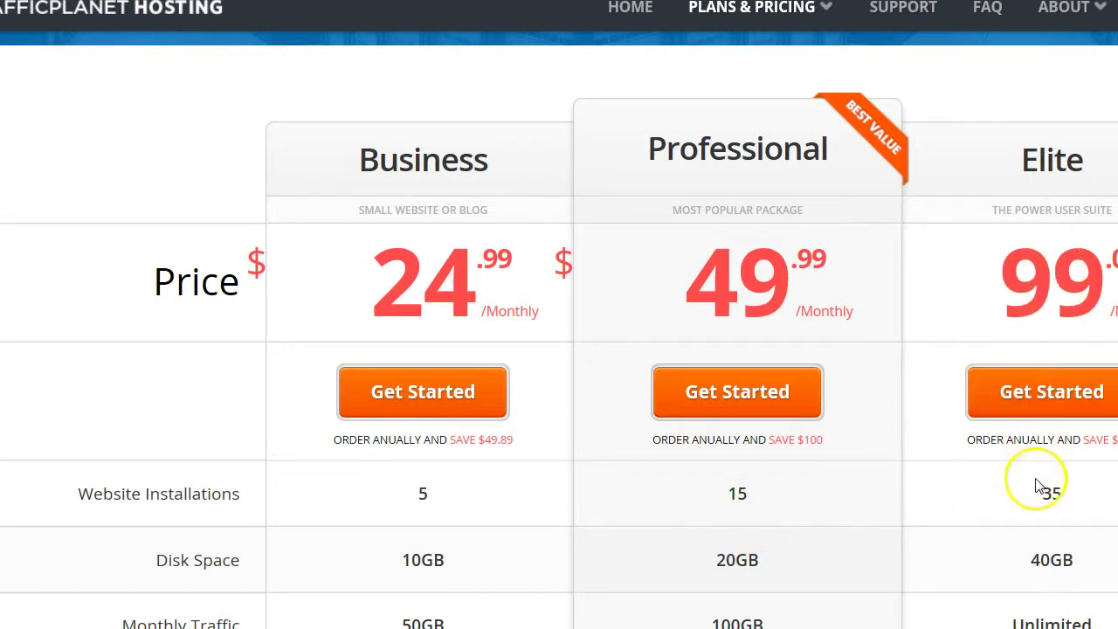
{"action": "scroll", "coordinate": [862, 495], "scroll_direction": "down", "scroll_amount": 2}
{"action": "scroll", "coordinate": [862, 497], "scroll_direction": "down", "scroll_amount": 6}
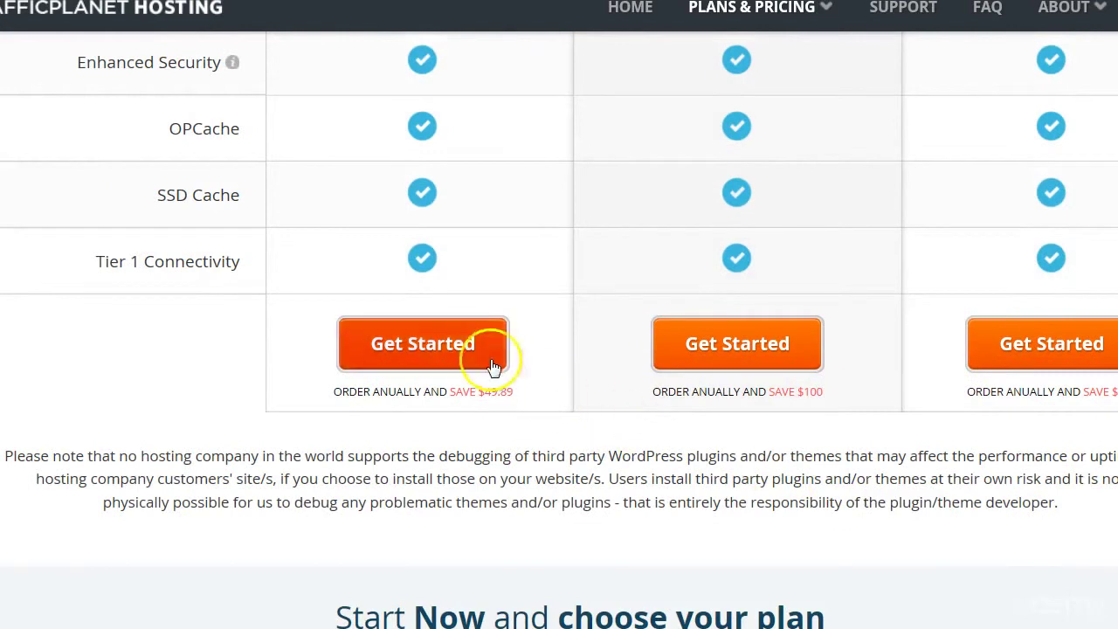
{"action": "scroll", "coordinate": [488, 389], "scroll_direction": "up", "scroll_amount": 3}
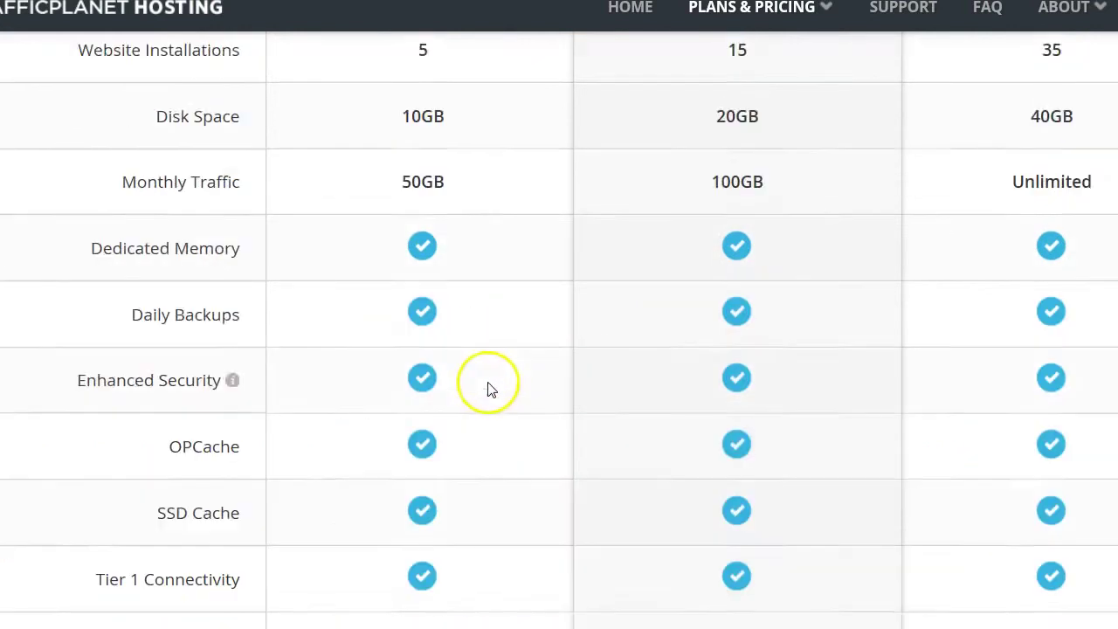
Return to the plan prices and start an order for the Business plan at $24.99 monthly.
{"action": "scroll", "coordinate": [488, 389], "scroll_direction": "up", "scroll_amount": 5}
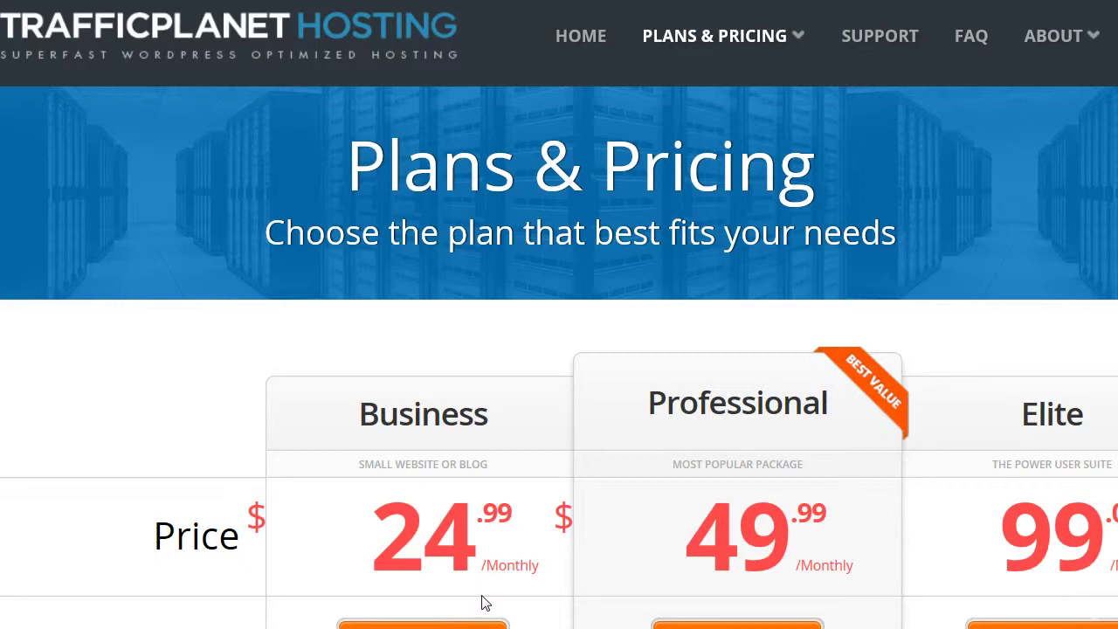
{"action": "left_click", "coordinate": [465, 533]}
{"action": "left_click", "coordinate": [452, 397]}
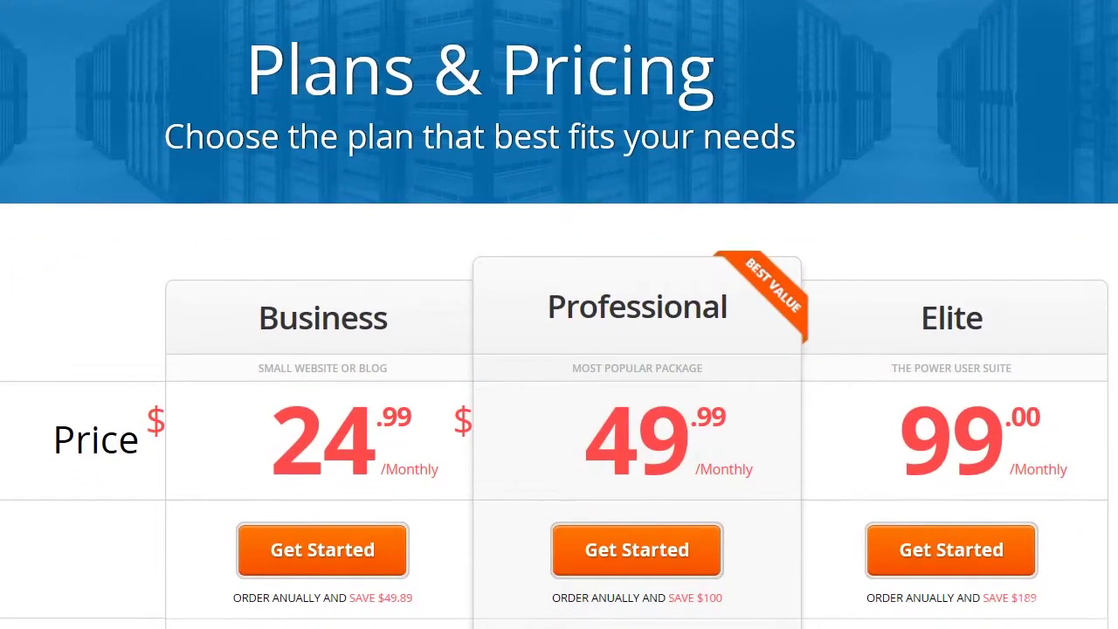
{"action": "left_click", "coordinate": [330, 559]}
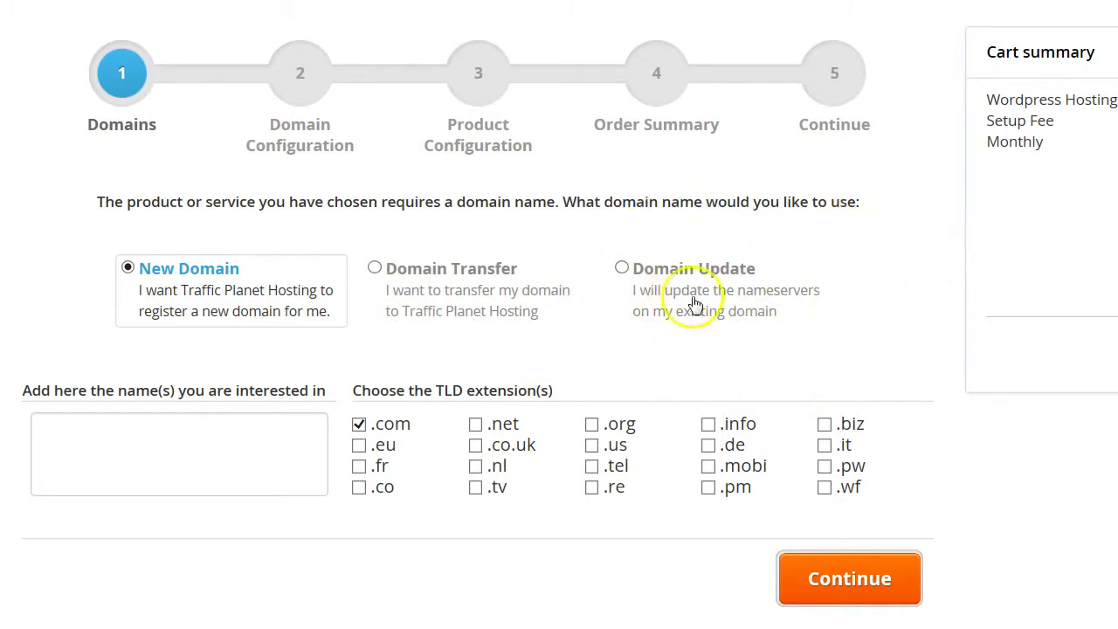
Choose Domain Update for the hosting order to use an existing domain, and go to the domain name entry.
{"action": "left_click", "coordinate": [621, 267]}
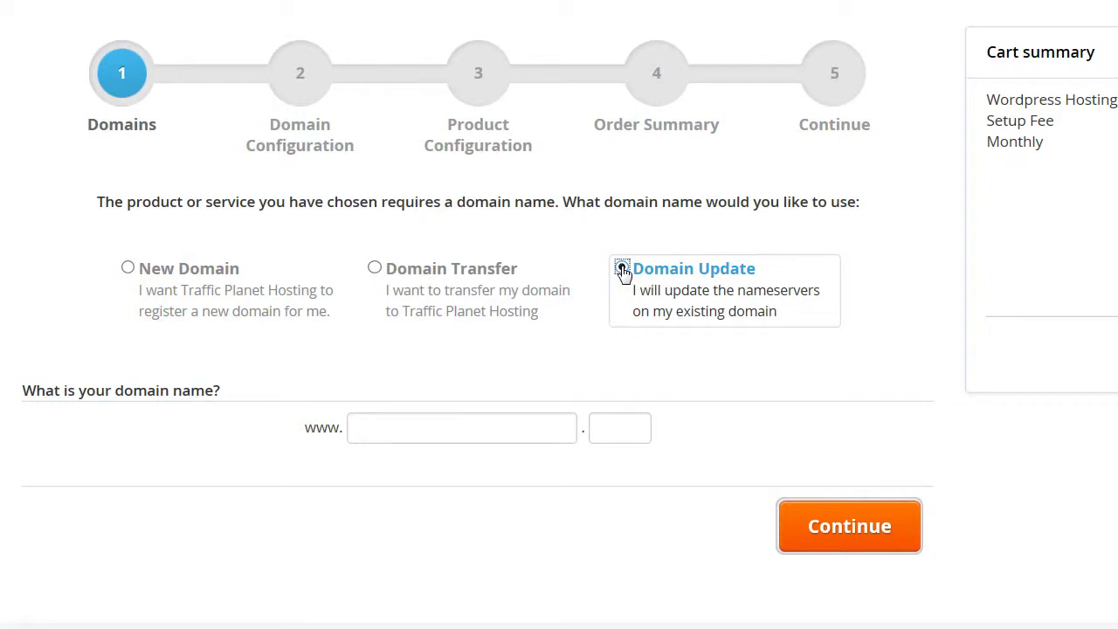
{"action": "left_click", "coordinate": [622, 271]}
{"action": "left_click", "coordinate": [636, 269]}
{"action": "left_click", "coordinate": [569, 374]}
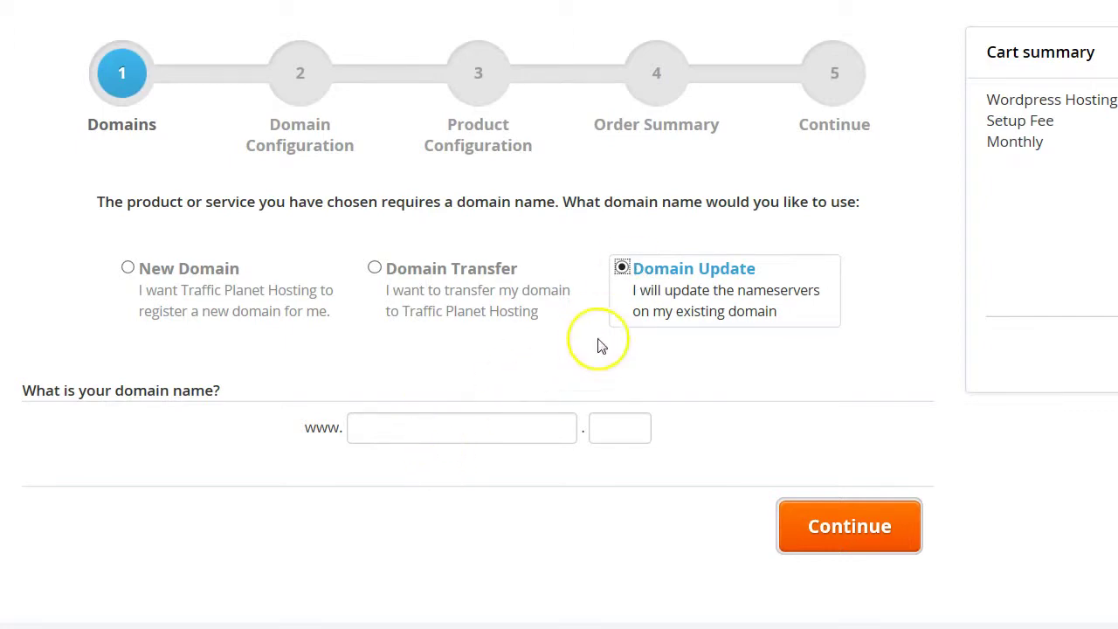
{"action": "left_click", "coordinate": [458, 432]}
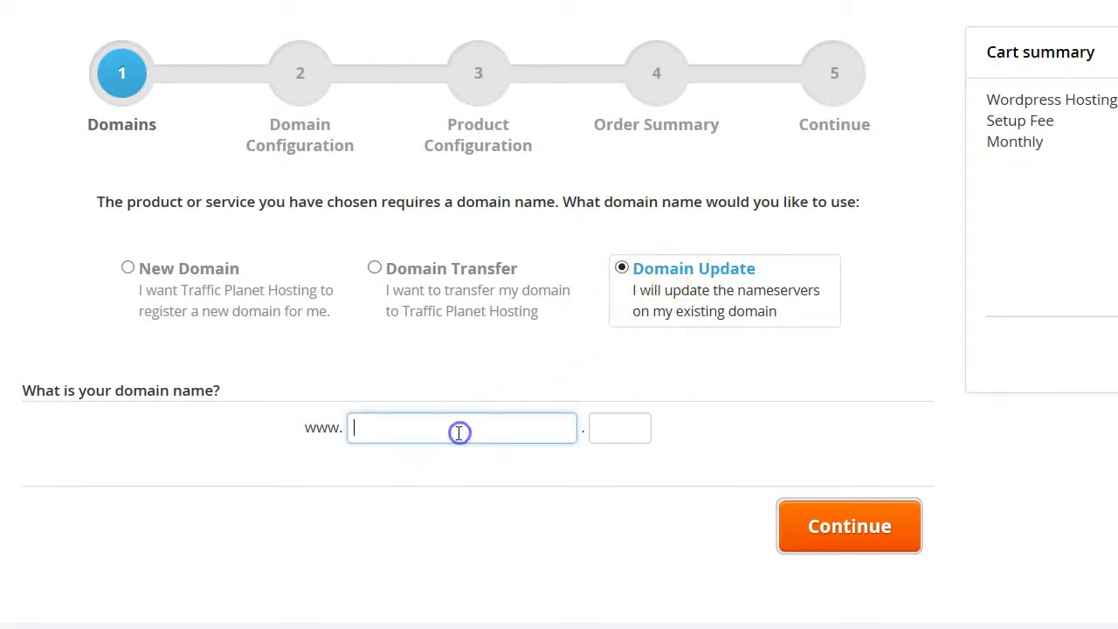
{"action": "left_click", "coordinate": [442, 432]}
{"action": "left_click", "coordinate": [501, 400]}
{"action": "left_click", "coordinate": [517, 434]}
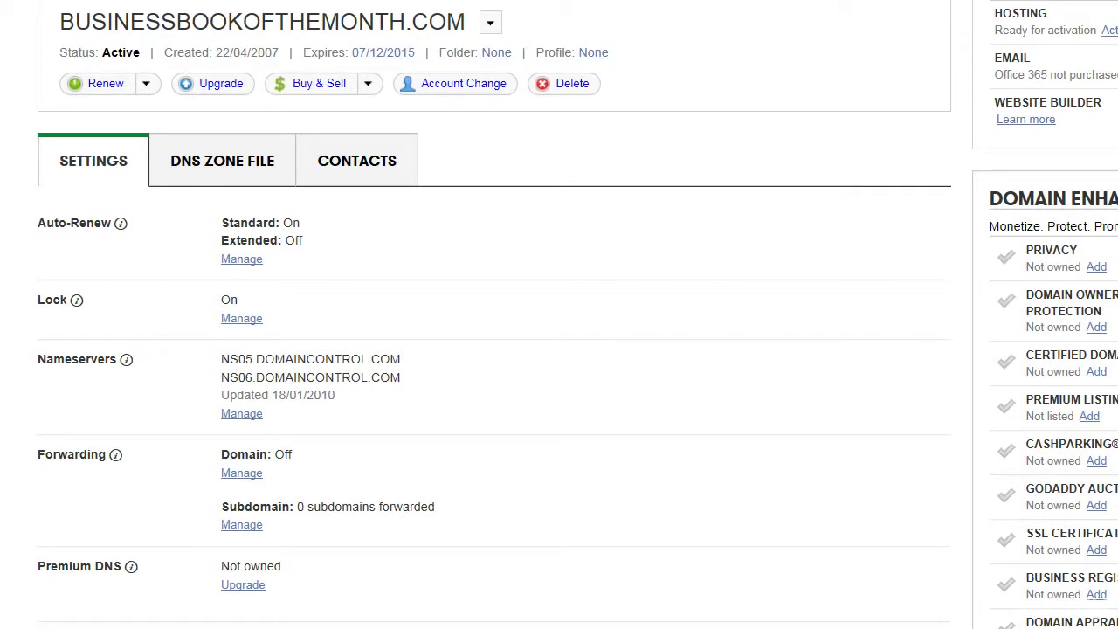
Set the nameserver setup type of businessbookofthemonth.com to Custom at GoDaddy and open the entry of new nameservers.
{"action": "scroll", "coordinate": [160, 273], "scroll_direction": "down", "scroll_amount": 1}
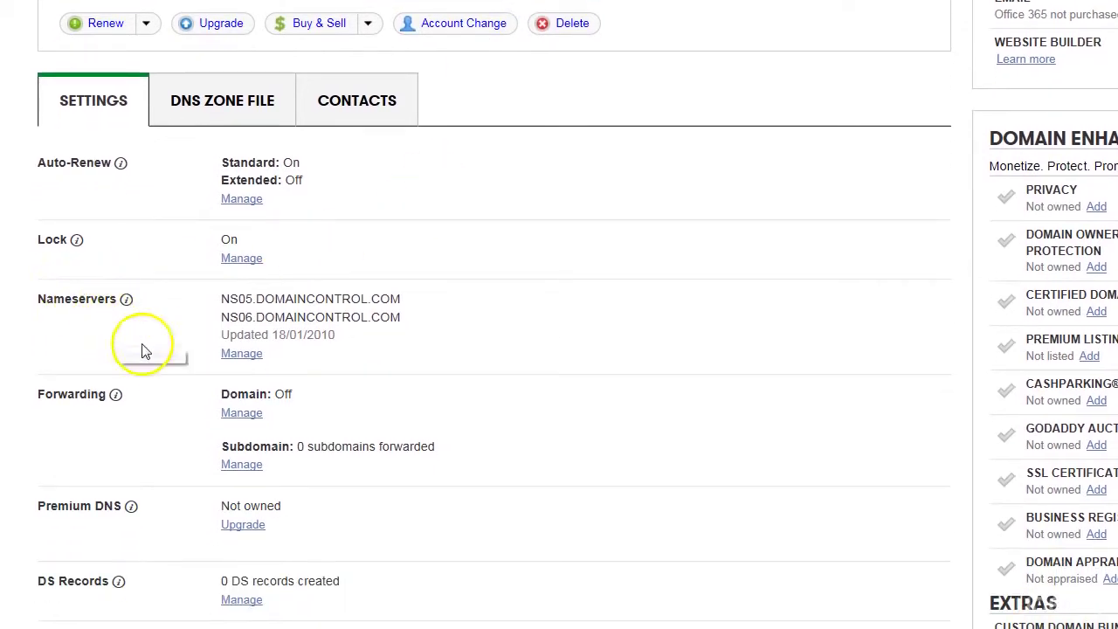
{"action": "left_click", "coordinate": [233, 356]}
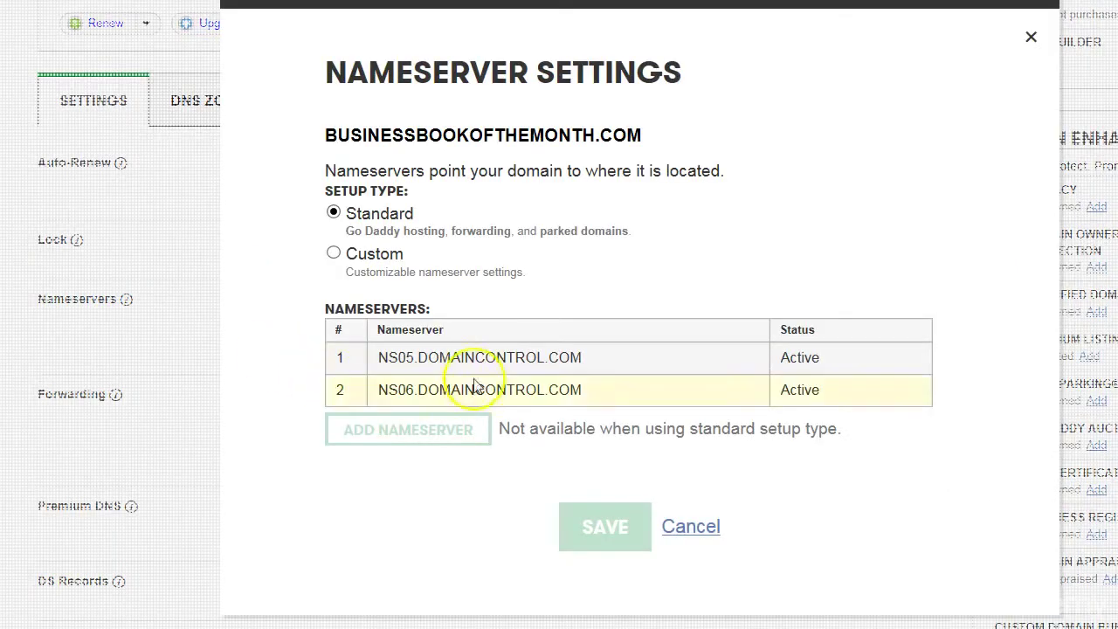
{"action": "left_click", "coordinate": [334, 254]}
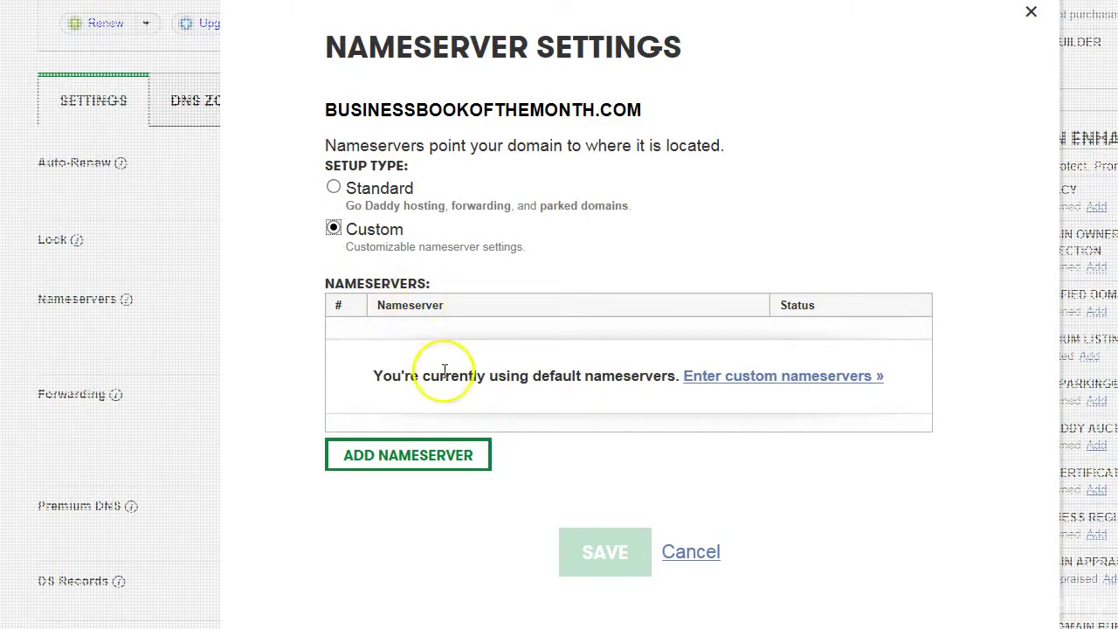
{"action": "left_click", "coordinate": [433, 456]}
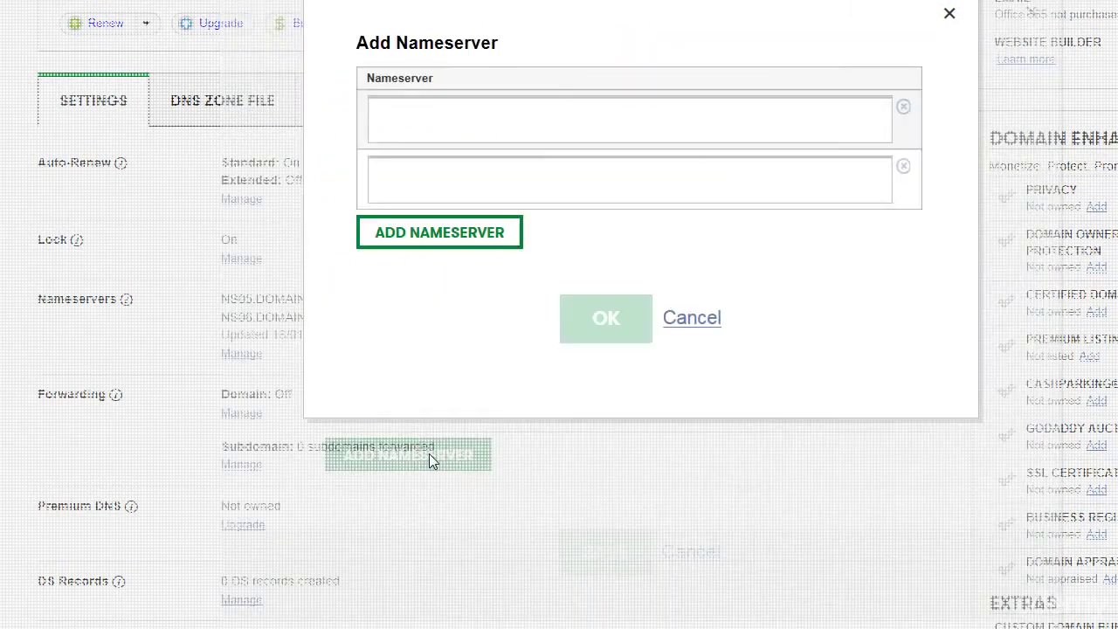
{"action": "left_click", "coordinate": [466, 120]}
{"action": "left_click", "coordinate": [457, 186]}
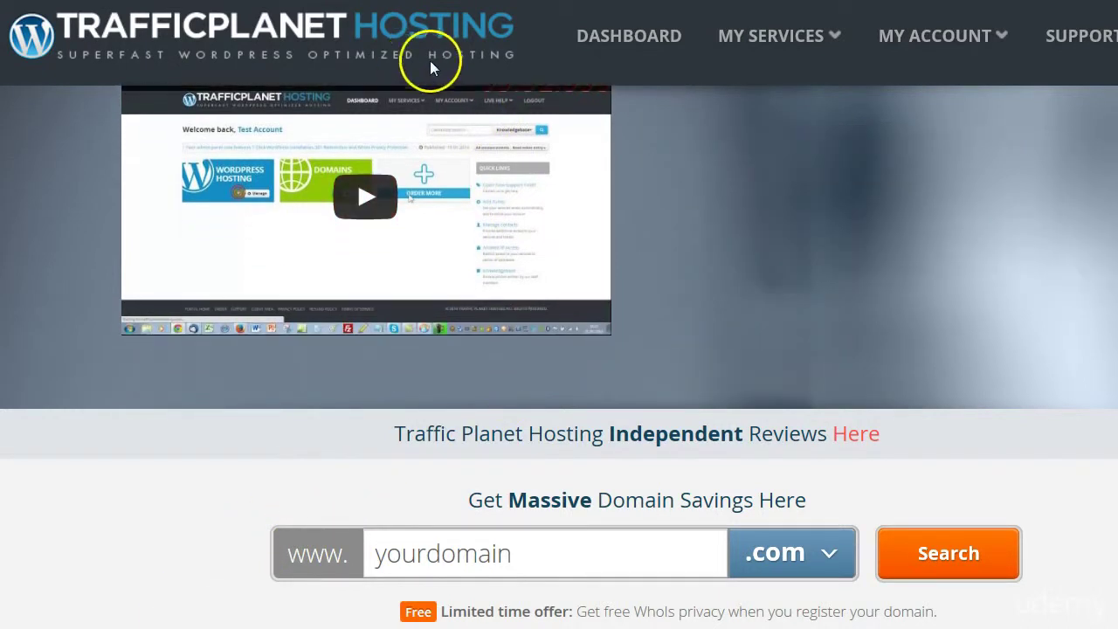
In the TrafficPlanet Hosting account, open website management for the Business plan of startyourownshow.com and go to the add-website form.
{"action": "left_click", "coordinate": [786, 35]}
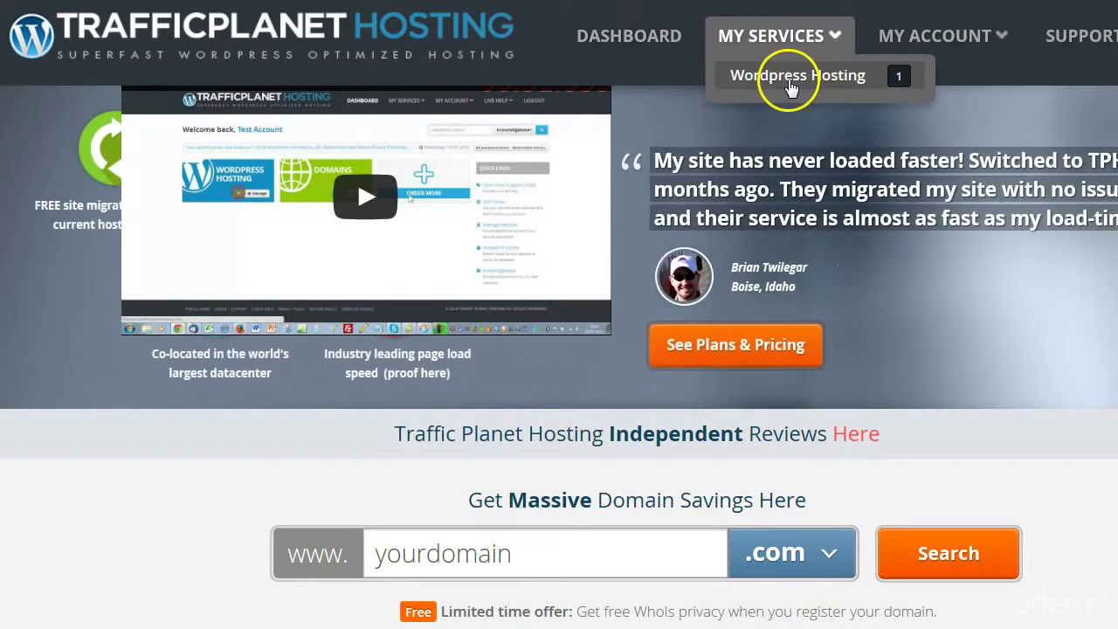
{"action": "left_click", "coordinate": [789, 84]}
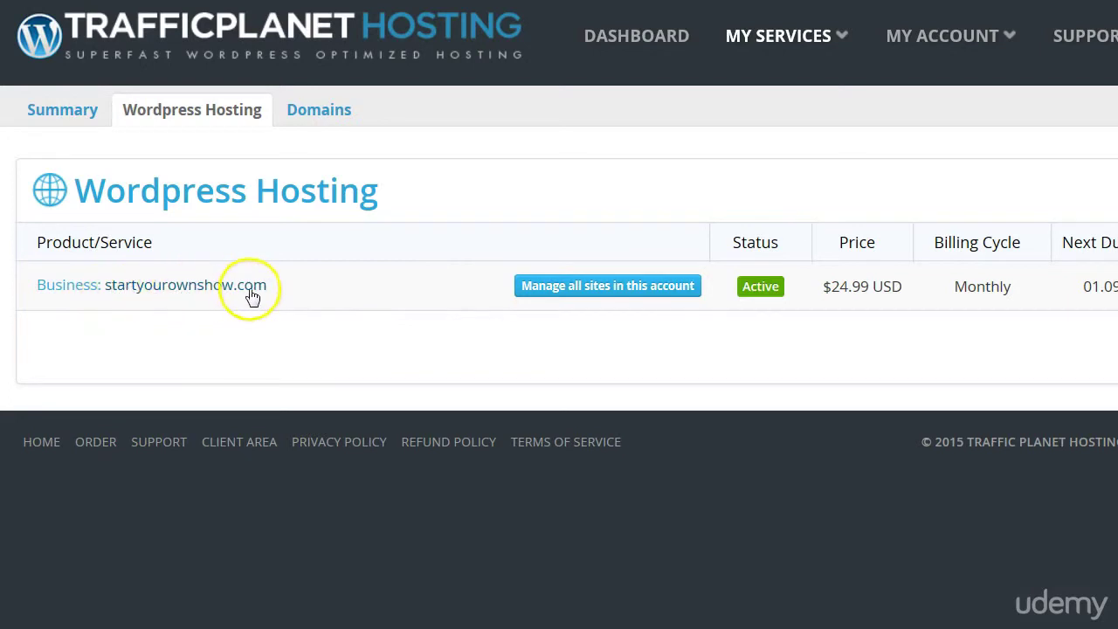
{"action": "left_click", "coordinate": [553, 293]}
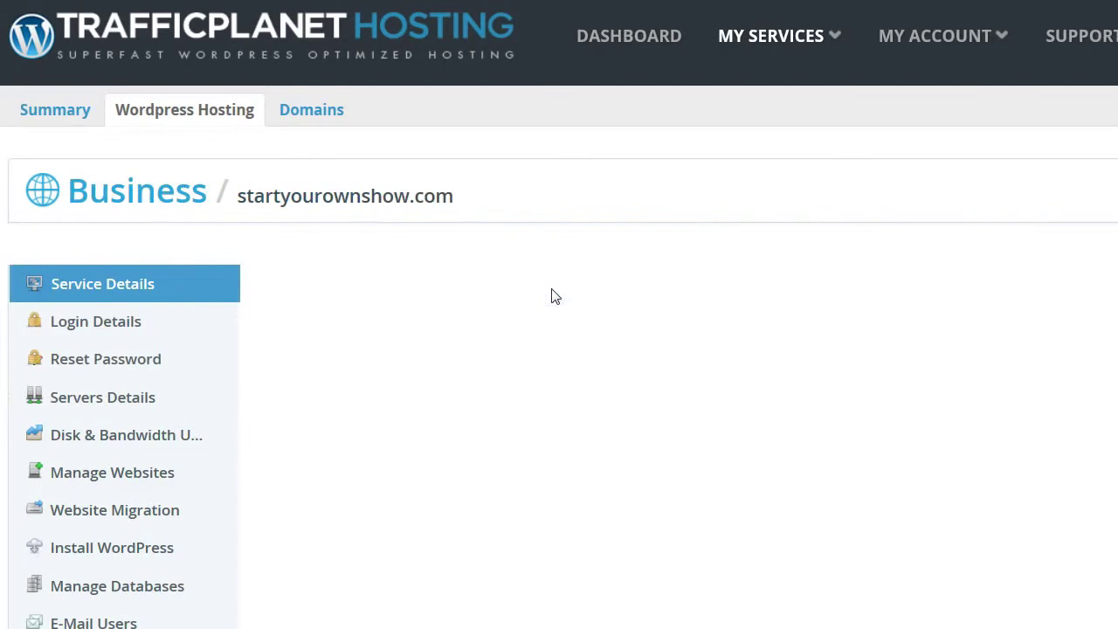
{"action": "scroll", "coordinate": [454, 393], "scroll_direction": "down", "scroll_amount": 3}
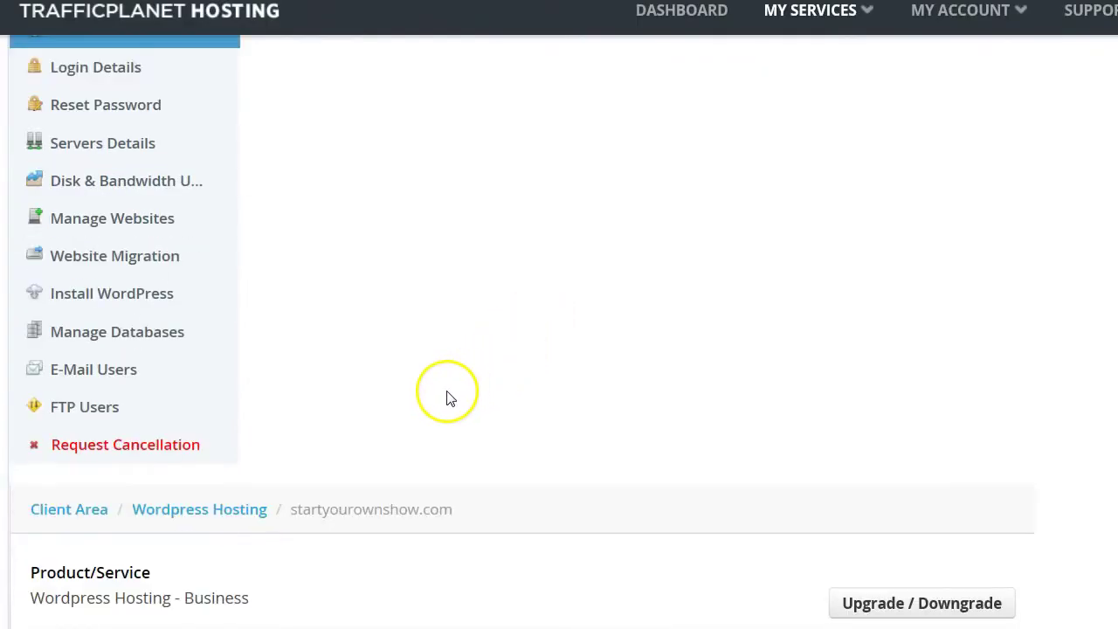
{"action": "left_click", "coordinate": [119, 229]}
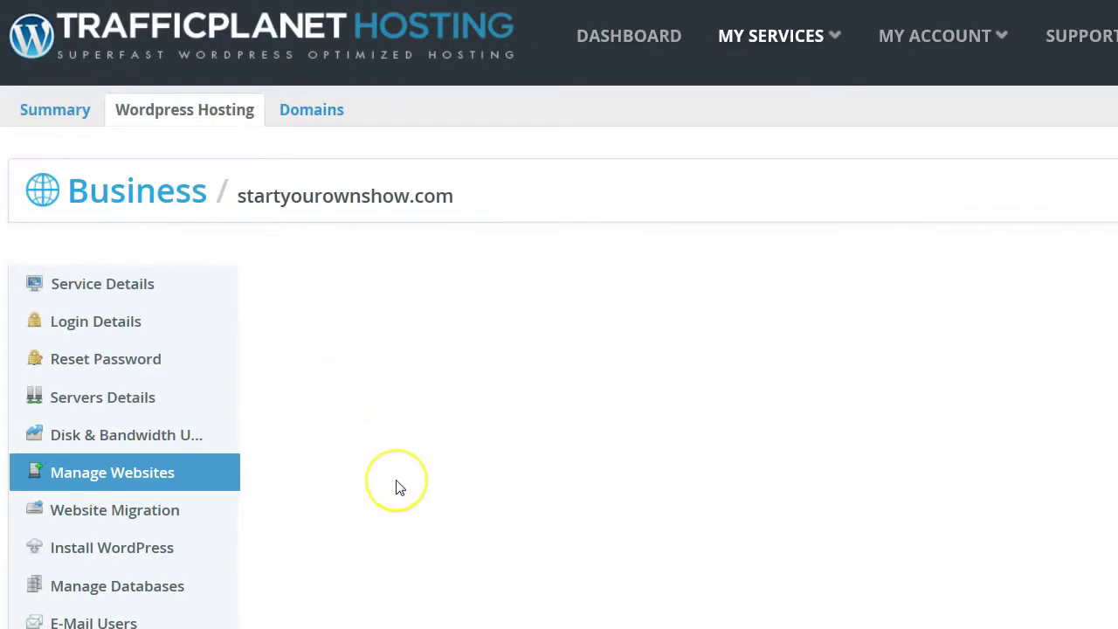
{"action": "scroll", "coordinate": [396, 486], "scroll_direction": "down", "scroll_amount": 3}
{"action": "scroll", "coordinate": [396, 487], "scroll_direction": "down", "scroll_amount": 5}
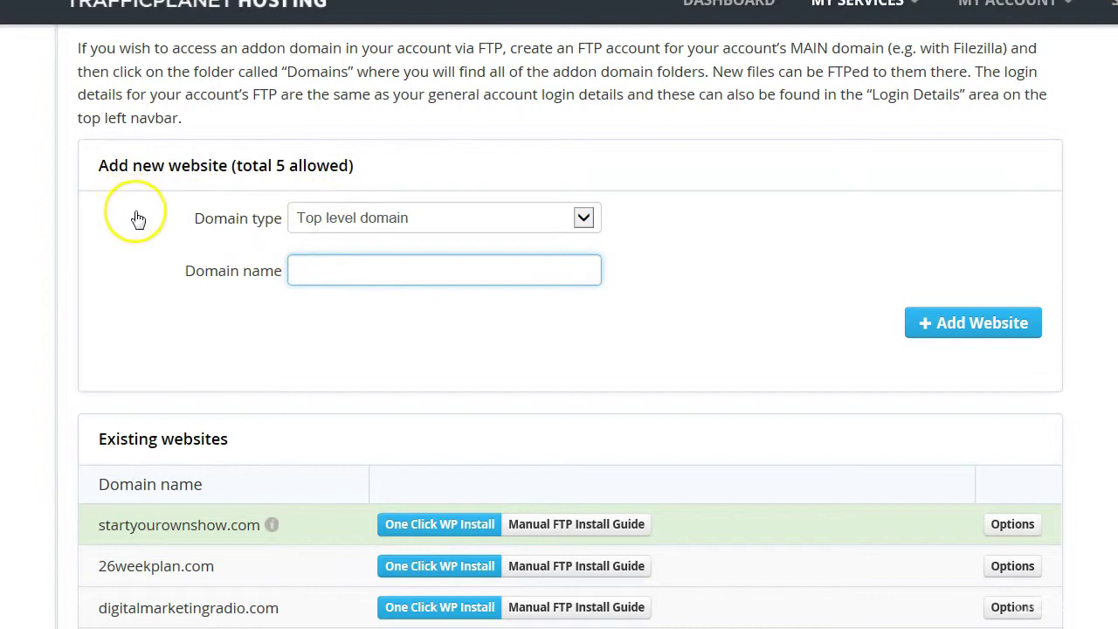
Add businessbookofthemonth.com to the hosting account as a new top level domain website.
{"action": "left_click", "coordinate": [321, 269]}
{"action": "type", "text": "businessbookofthemonth.com"}
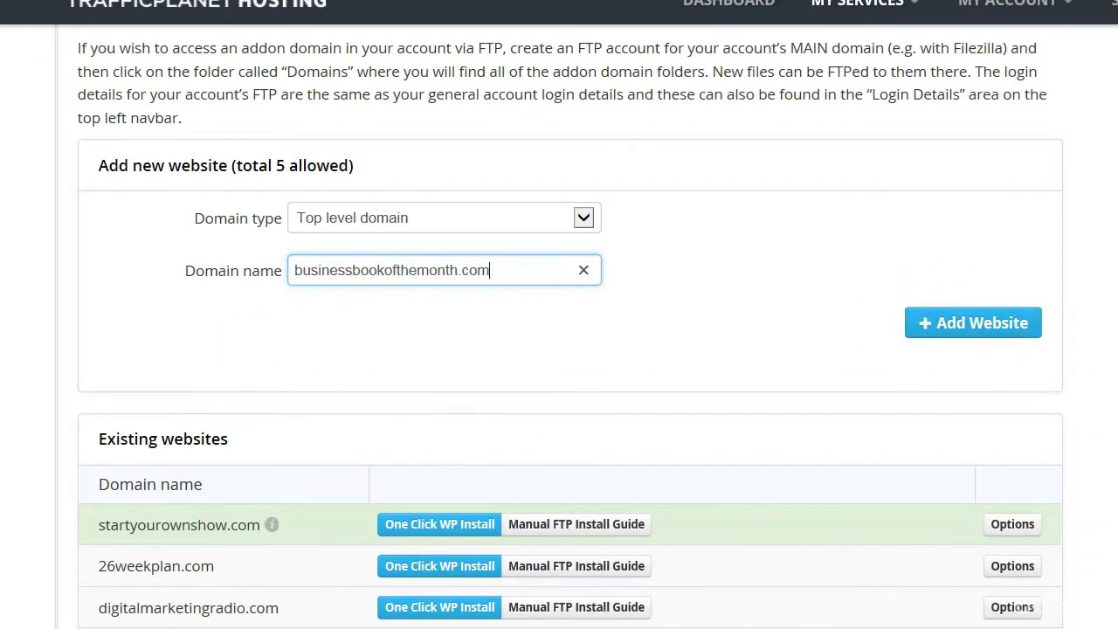
{"action": "left_click", "coordinate": [973, 323]}
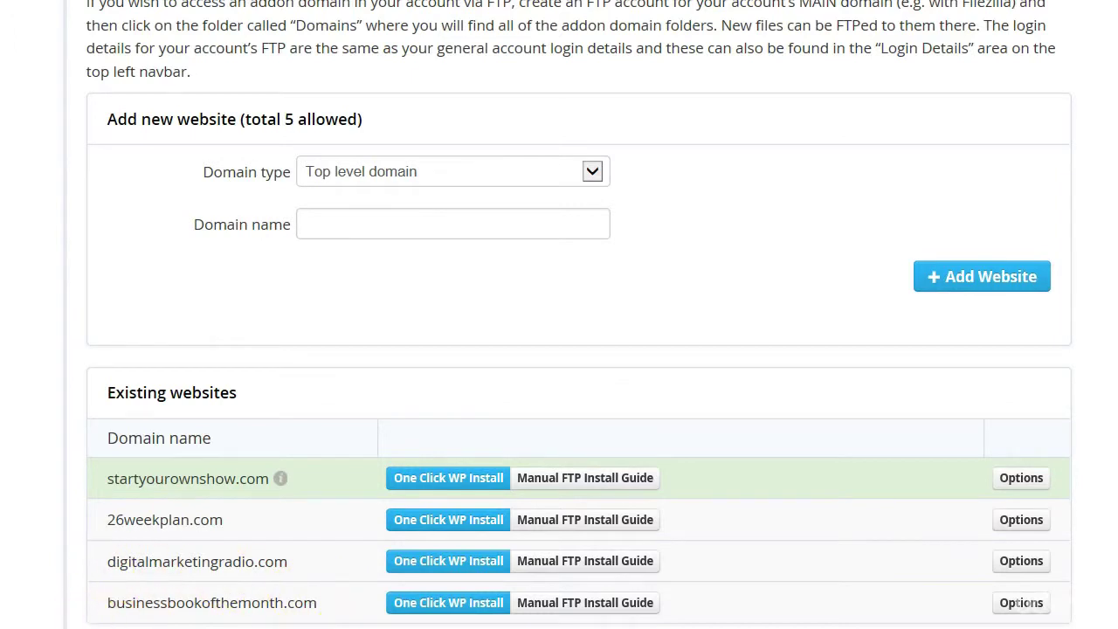
Install WordPress under businessbookofthemonth.com using the businessbookofthemonth database.
{"action": "left_click", "coordinate": [425, 605]}
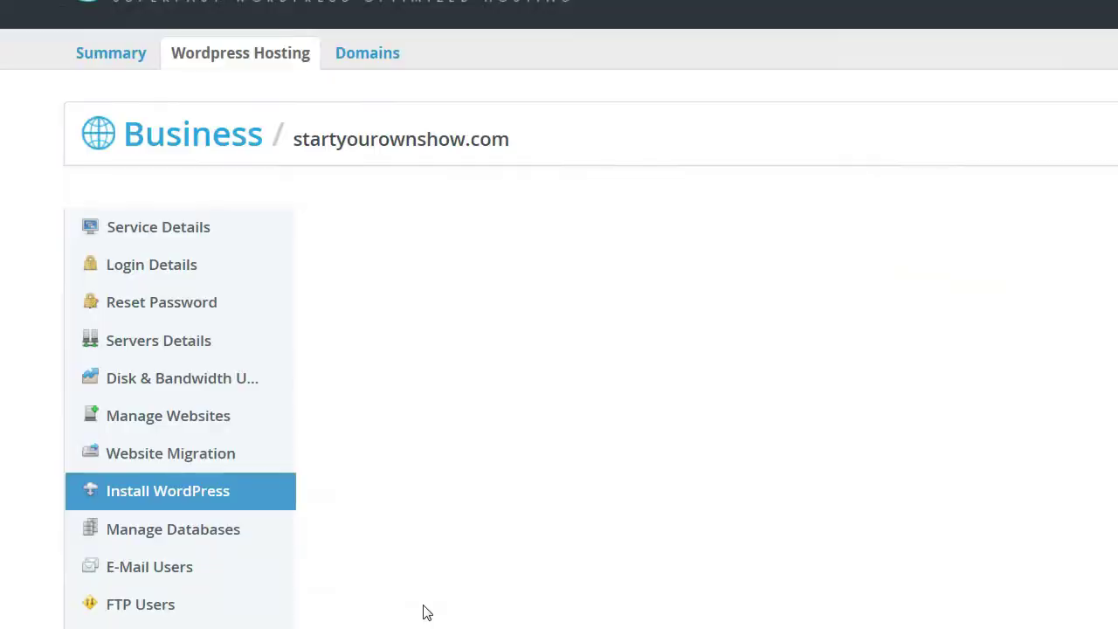
{"action": "scroll", "coordinate": [462, 350], "scroll_direction": "down", "scroll_amount": 3}
{"action": "scroll", "coordinate": [463, 350], "scroll_direction": "down", "scroll_amount": 3}
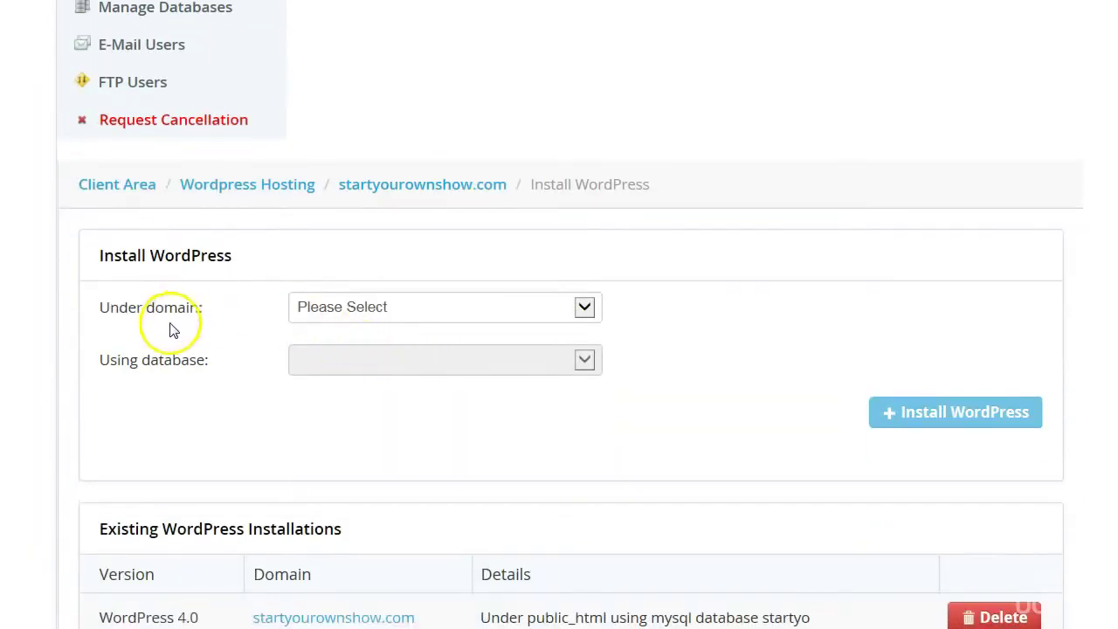
{"action": "left_click", "coordinate": [343, 308]}
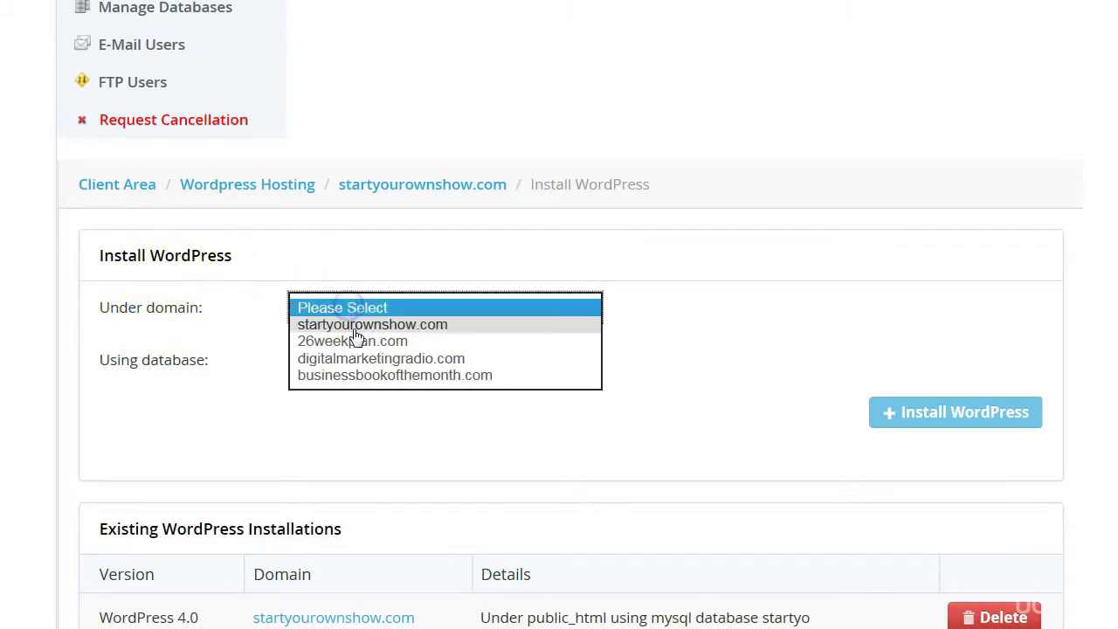
{"action": "left_click", "coordinate": [359, 375]}
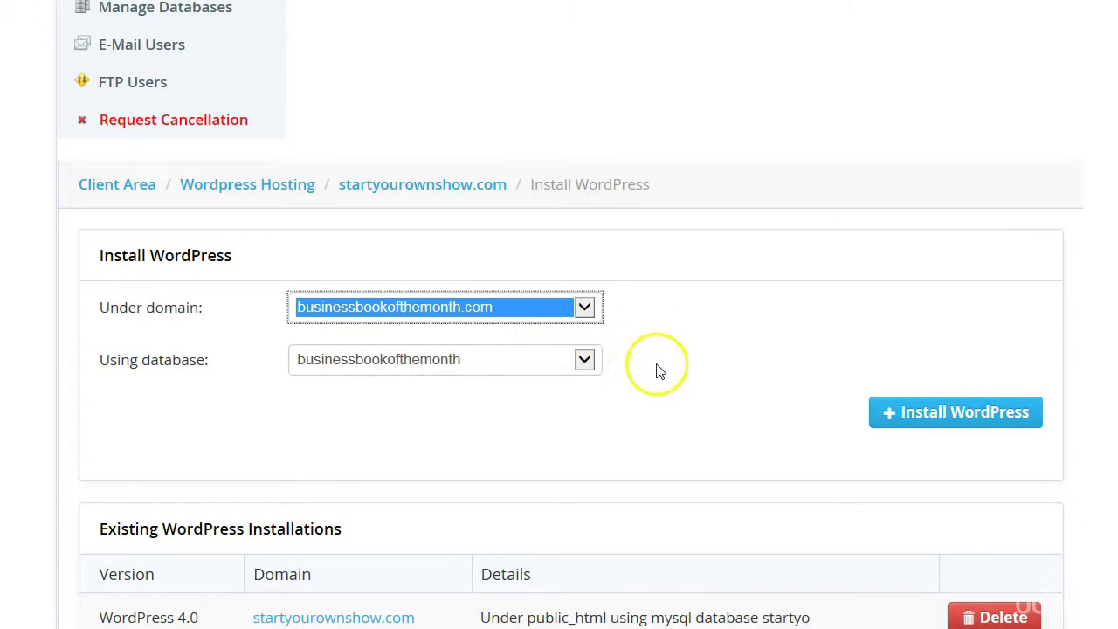
{"action": "left_click", "coordinate": [913, 425]}
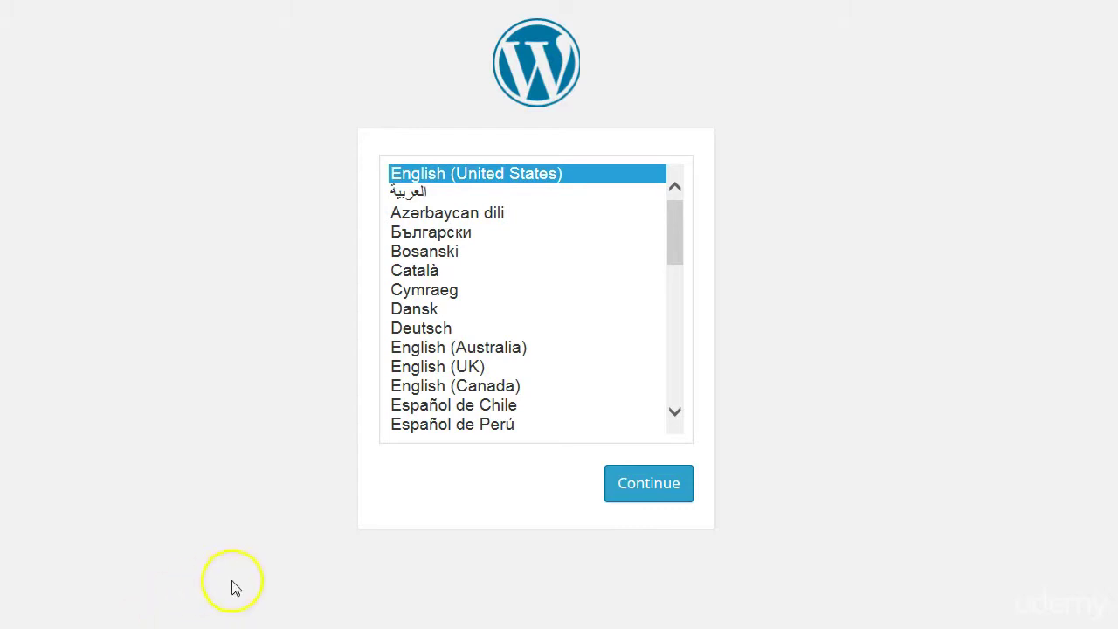
Set the WordPress installation language to English (UK) and continue to the site information form.
{"action": "left_click", "coordinate": [522, 369]}
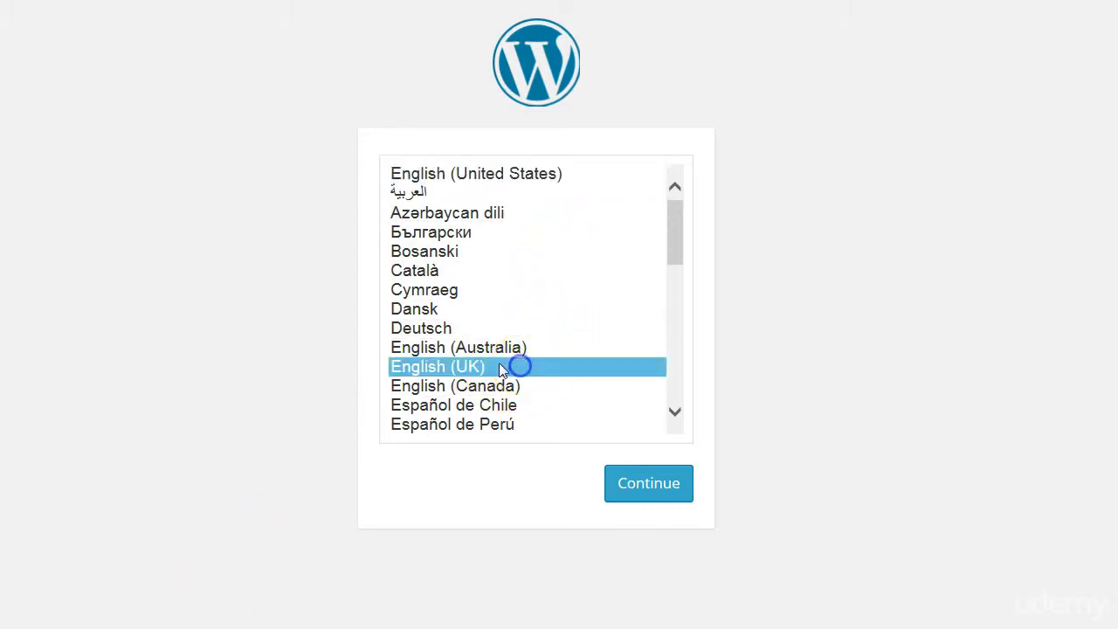
{"action": "left_click", "coordinate": [648, 487]}
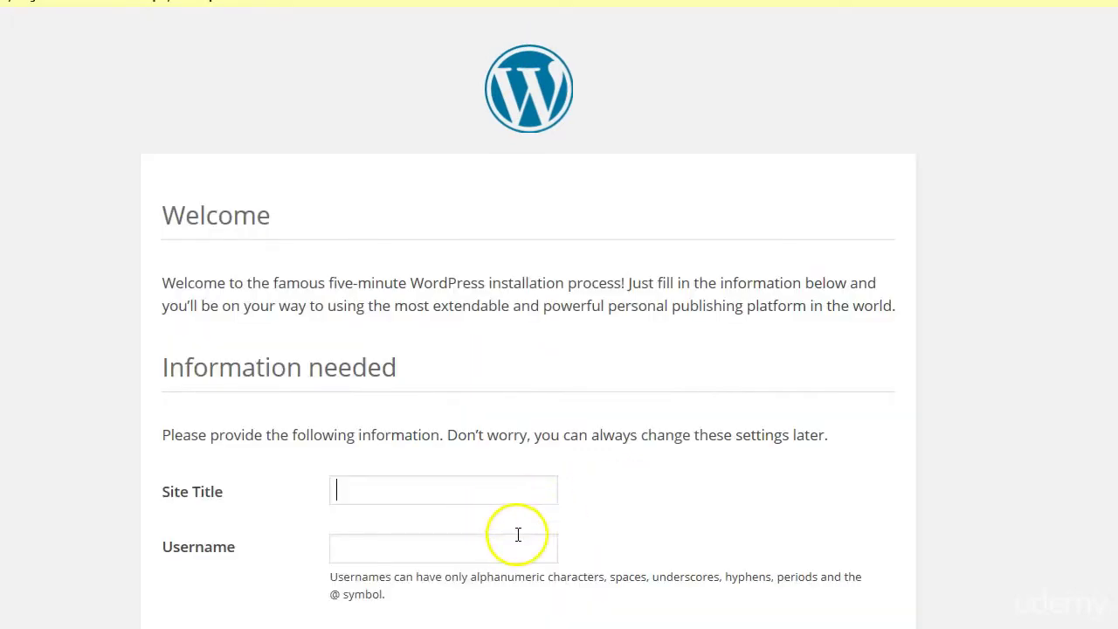
{"action": "scroll", "coordinate": [515, 533], "scroll_direction": "down", "scroll_amount": 2}
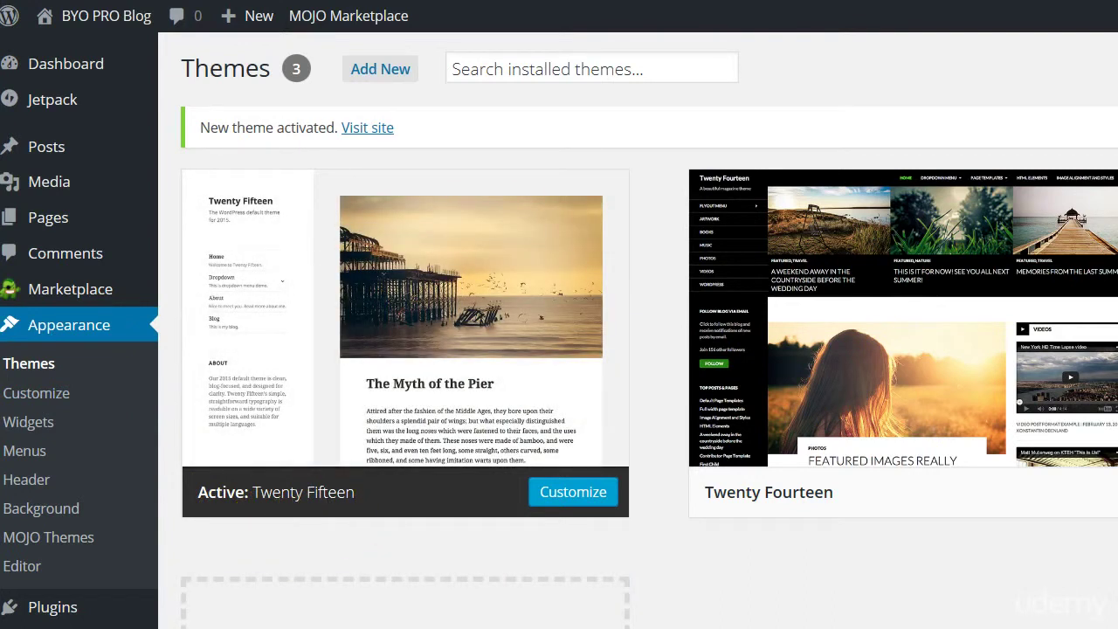
Activate the Twenty Fourteen theme for the BYO PRO Blog and open the site to view it.
{"action": "mouse_move", "coordinate": [781, 492]}
{"action": "mouse_move", "coordinate": [772, 500]}
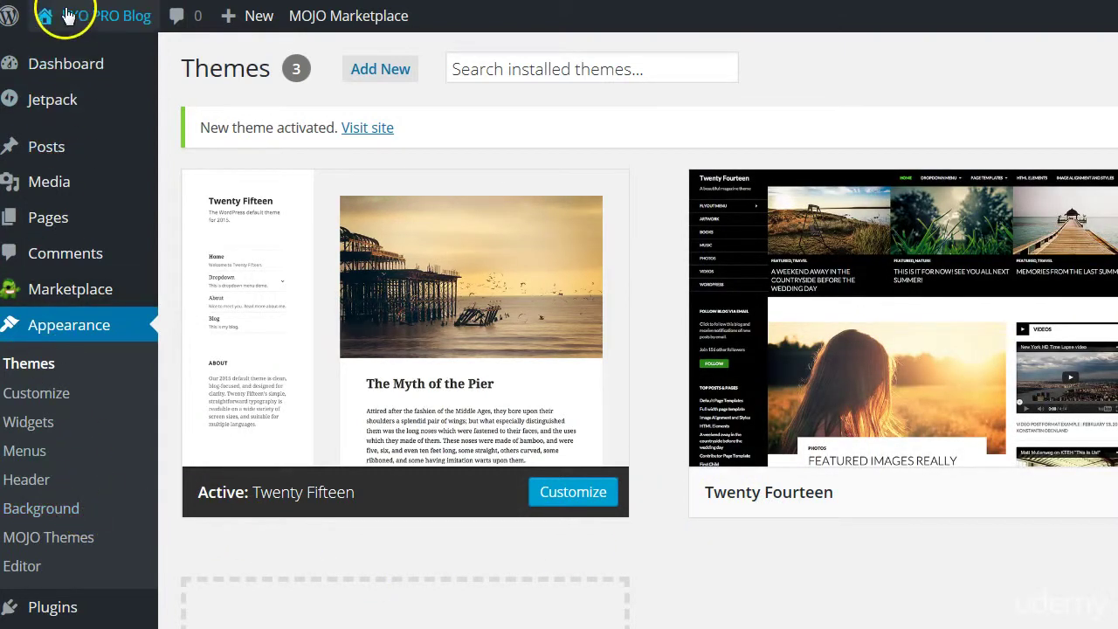
{"action": "mouse_move", "coordinate": [44, 35]}
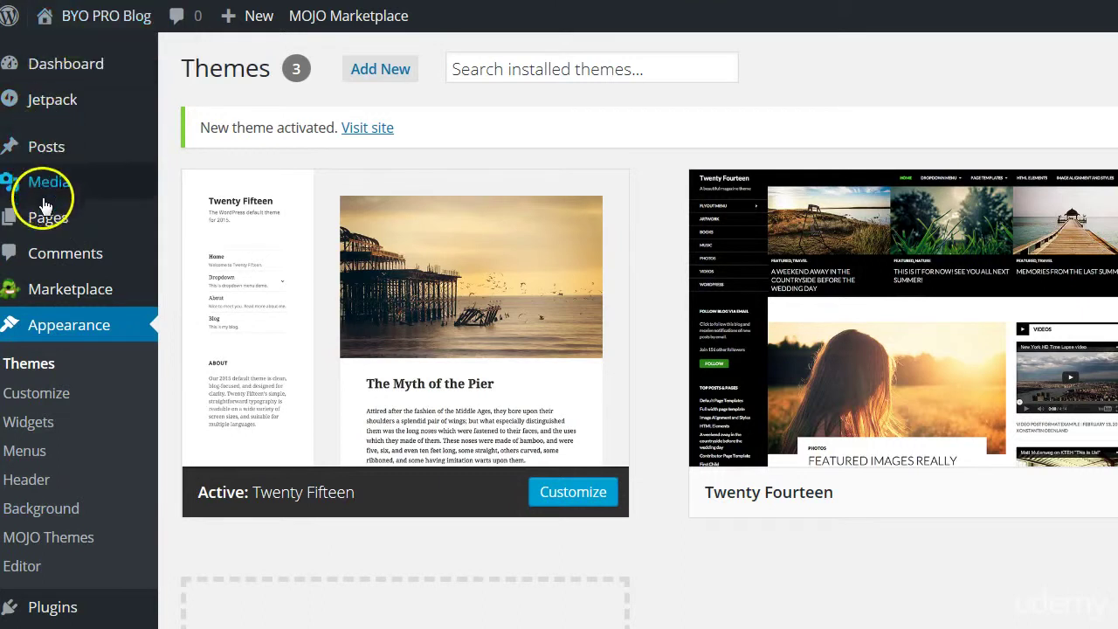
{"action": "left_click", "coordinate": [35, 370]}
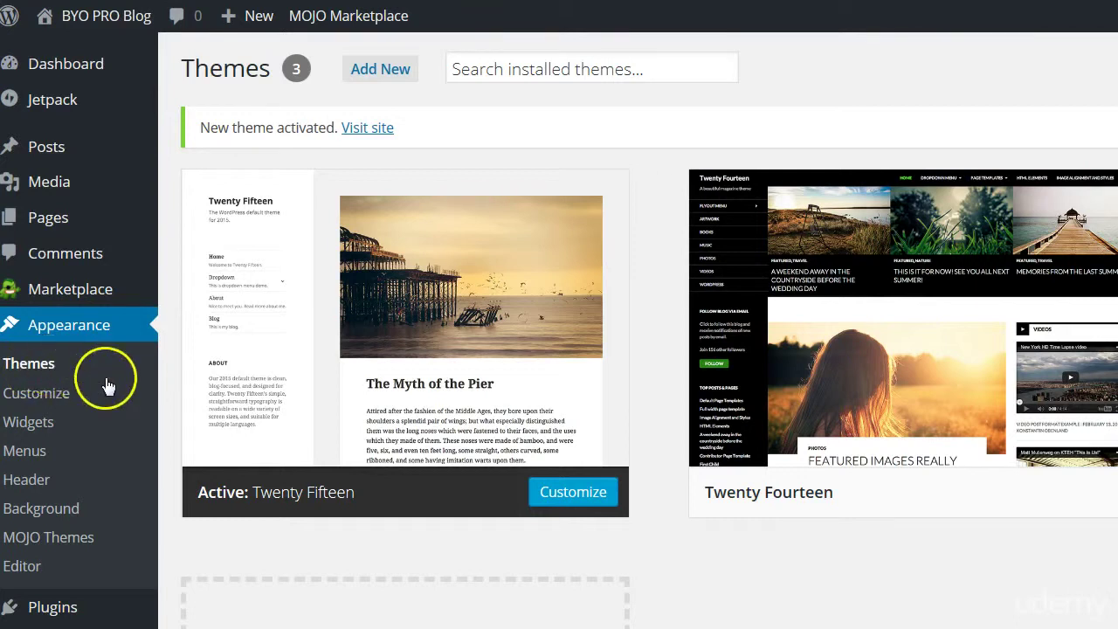
{"action": "mouse_move", "coordinate": [204, 399]}
{"action": "mouse_move", "coordinate": [844, 469]}
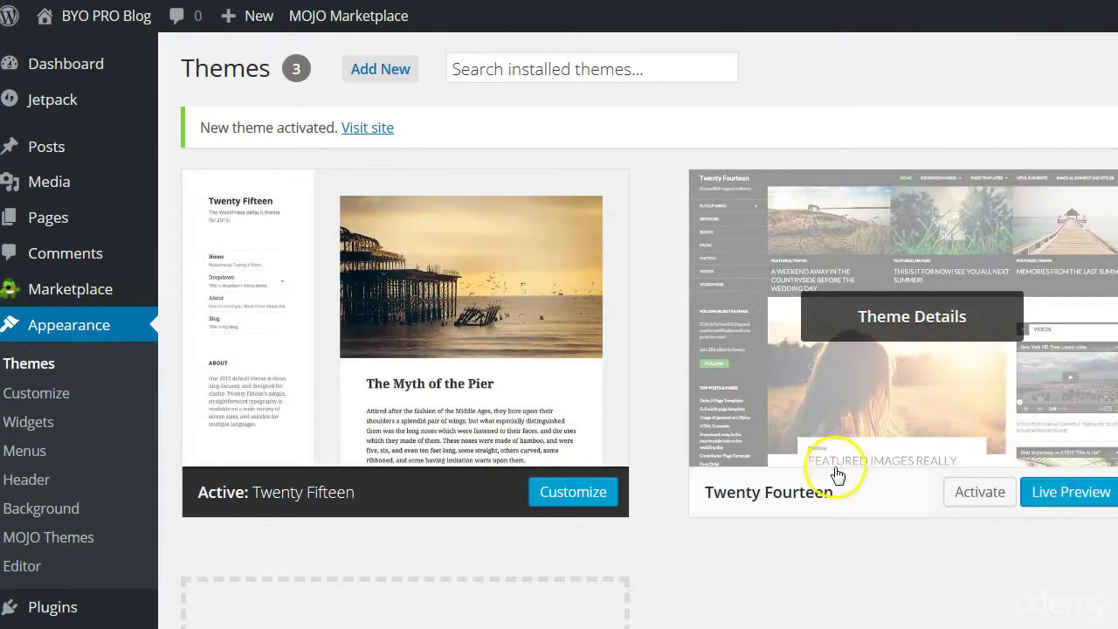
{"action": "left_click", "coordinate": [977, 493]}
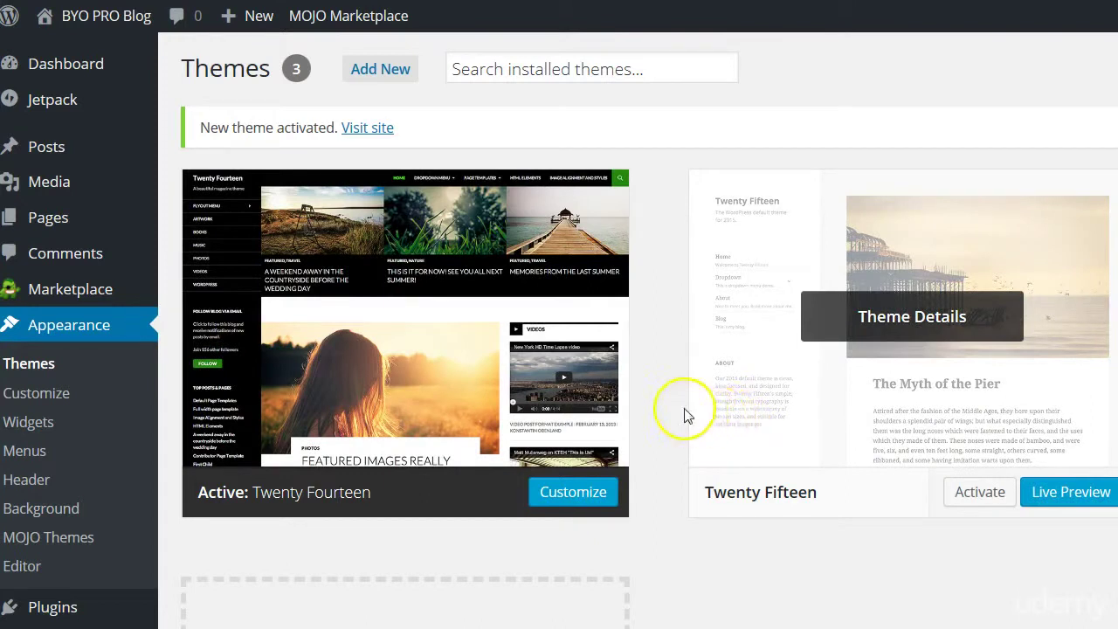
{"action": "mouse_move", "coordinate": [53, 18]}
{"action": "left_click", "coordinate": [72, 54]}
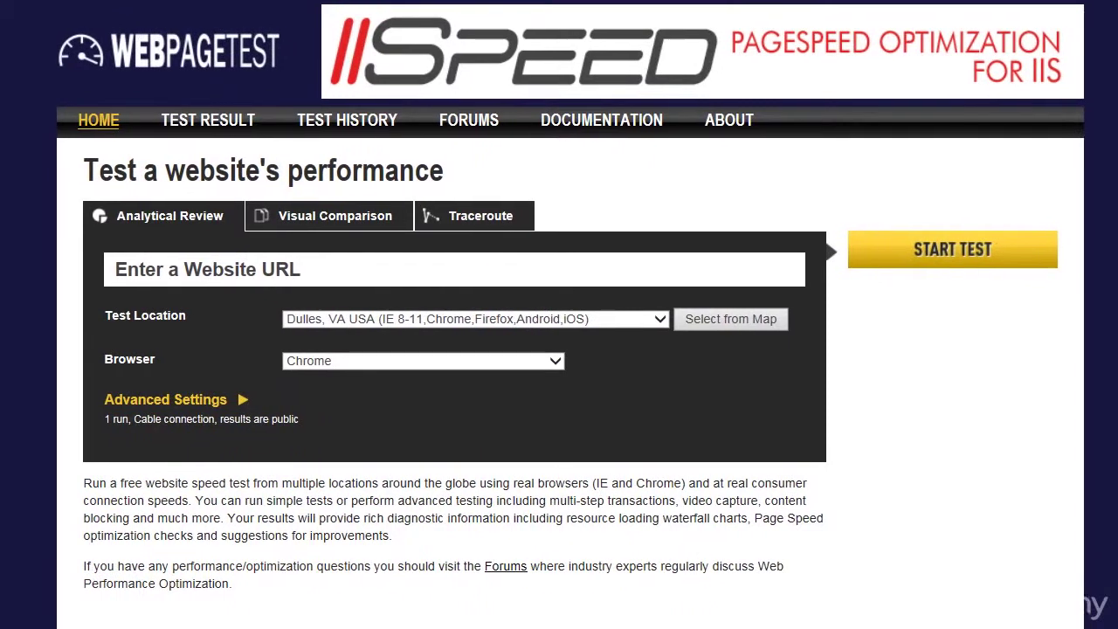
{"action": "left_click", "coordinate": [398, 275]}
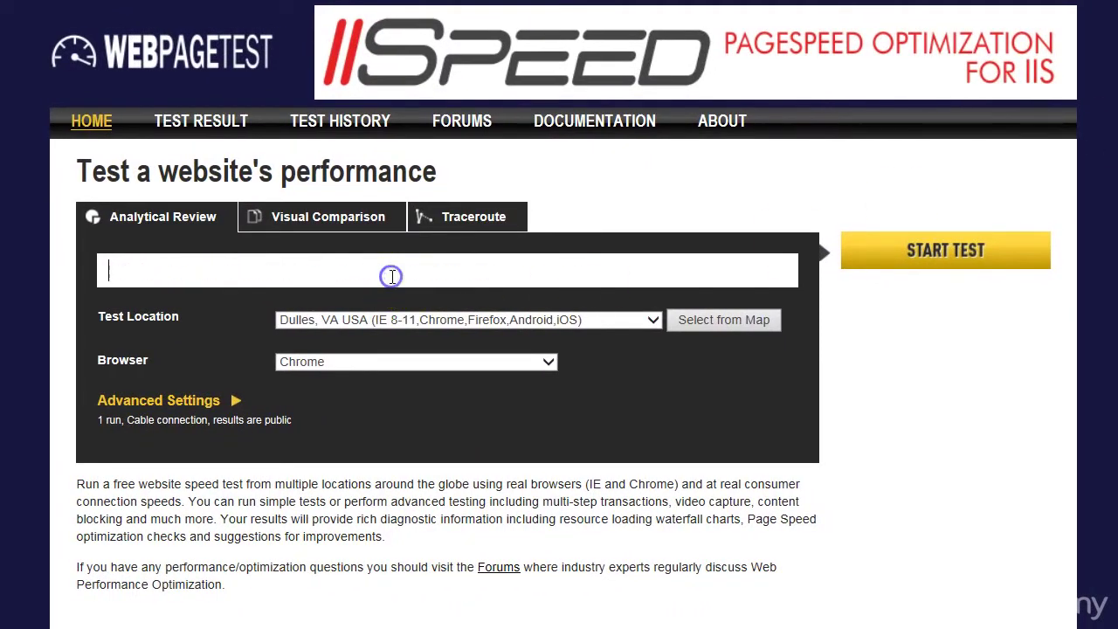
{"action": "type", "text": "http://www.businessbookofthemonth.com/"}
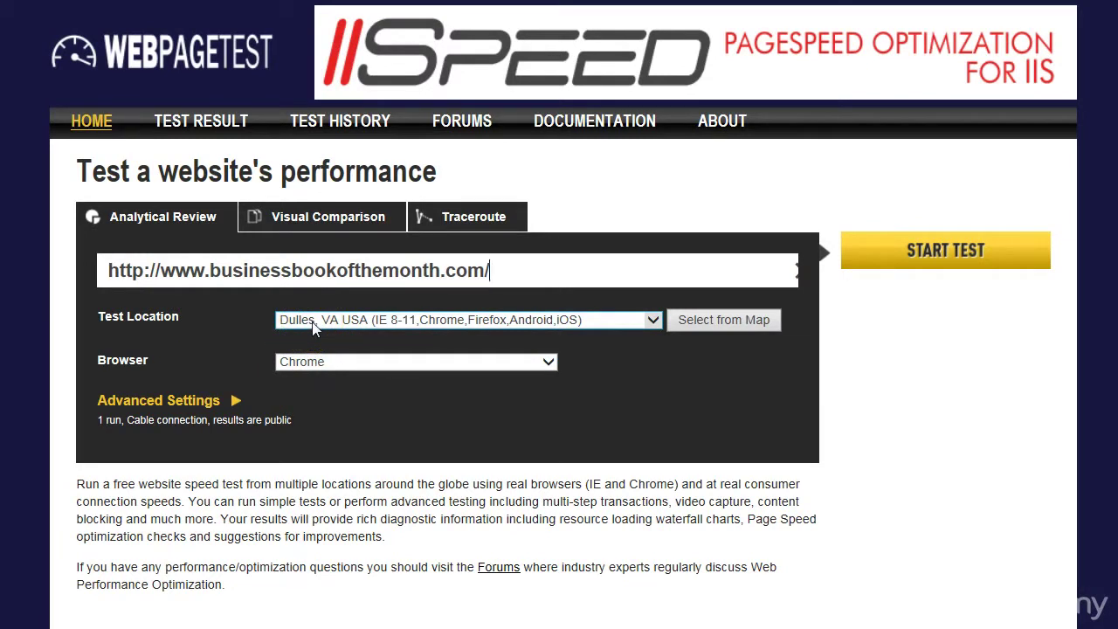
{"action": "left_click", "coordinate": [832, 250]}
{"action": "left_click", "coordinate": [952, 267]}
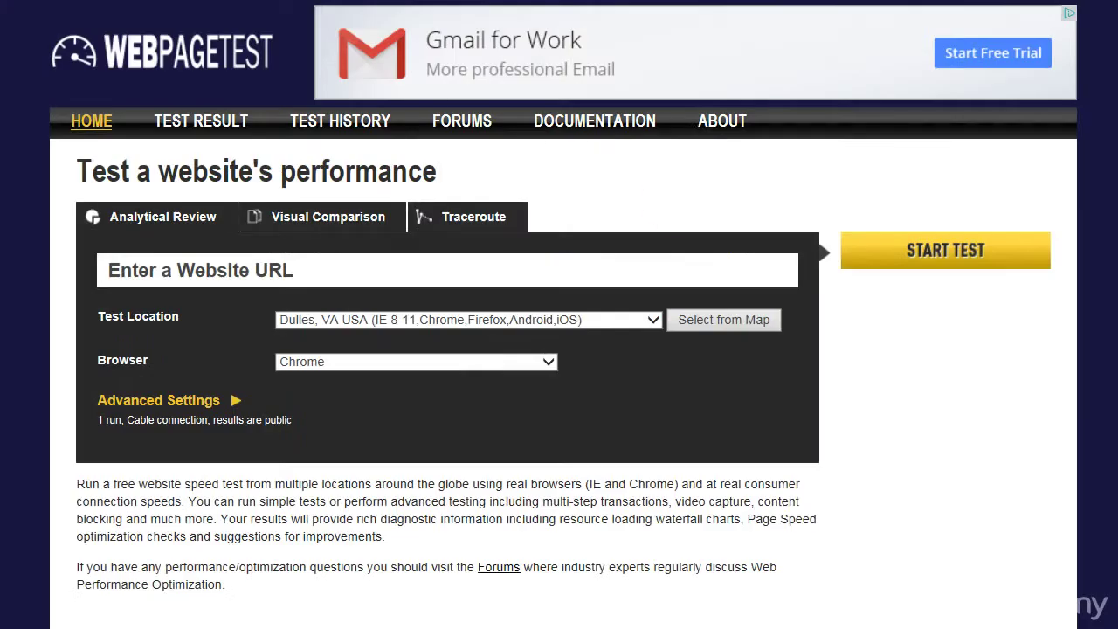
{"action": "left_click", "coordinate": [318, 252]}
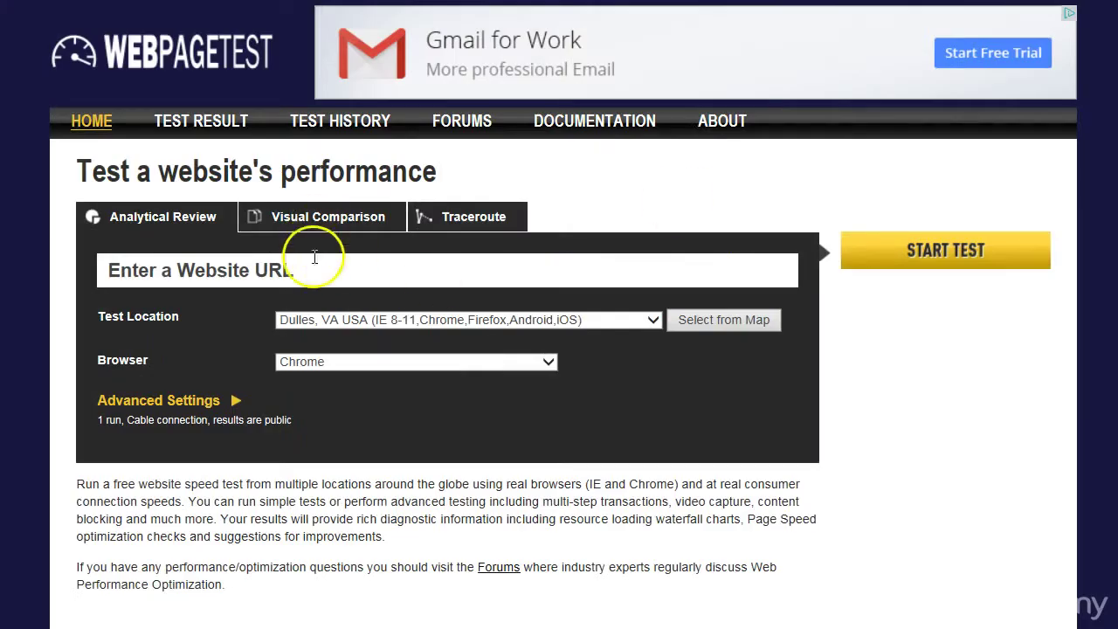
{"action": "type", "text": "http://byopro.com/"}
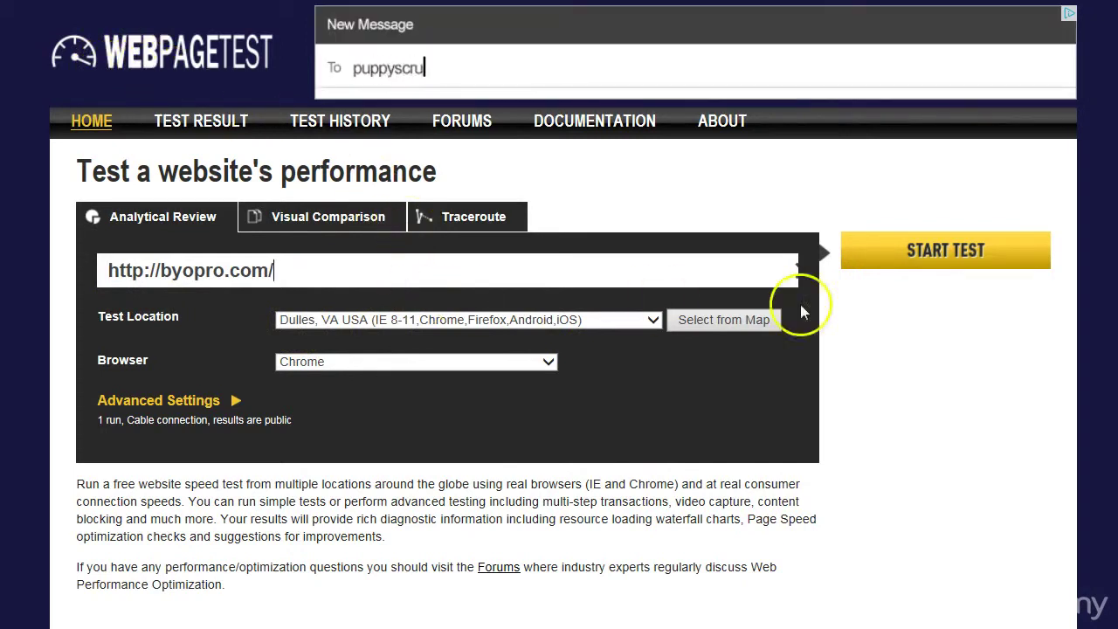
{"action": "left_click", "coordinate": [924, 267]}
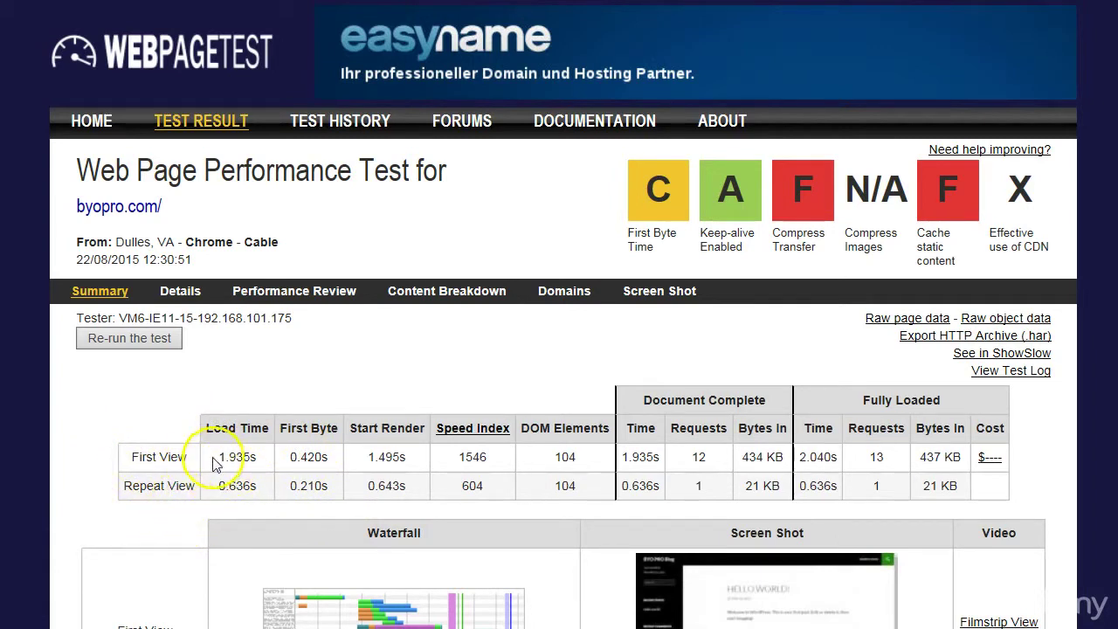
Examine the first view and repeat view load times in the byopro.com test results.
{"action": "left_click_drag", "start_coordinate": [217, 457], "coordinate": [261, 456]}
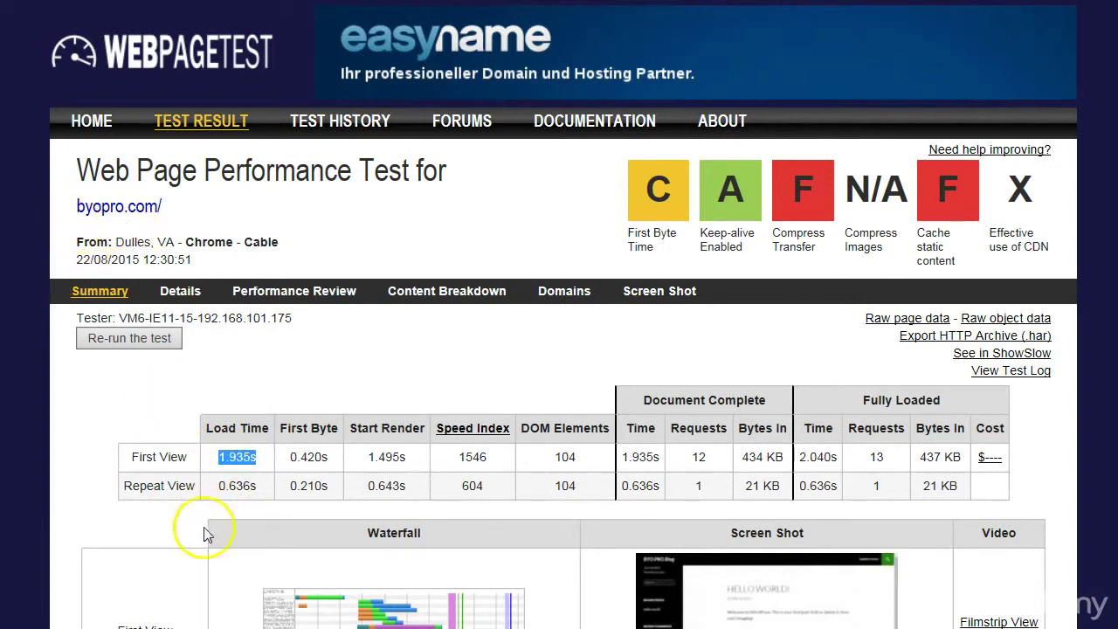
{"action": "left_click", "coordinate": [192, 467]}
{"action": "left_click_drag", "start_coordinate": [218, 457], "coordinate": [253, 457]}
{"action": "left_click", "coordinate": [252, 457]}
{"action": "left_click", "coordinate": [223, 459]}
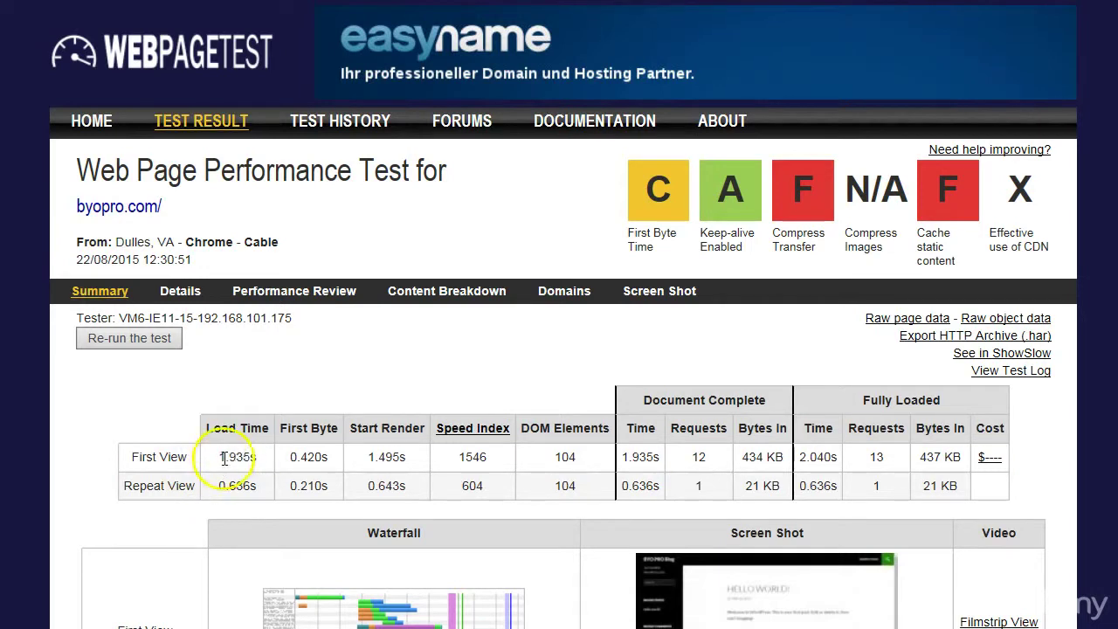
{"action": "left_click", "coordinate": [265, 455]}
{"action": "left_click_drag", "start_coordinate": [243, 486], "coordinate": [214, 486]}
{"action": "left_click", "coordinate": [231, 485]}
{"action": "left_click_drag", "start_coordinate": [218, 456], "coordinate": [251, 460]}
{"action": "left_click", "coordinate": [251, 461]}
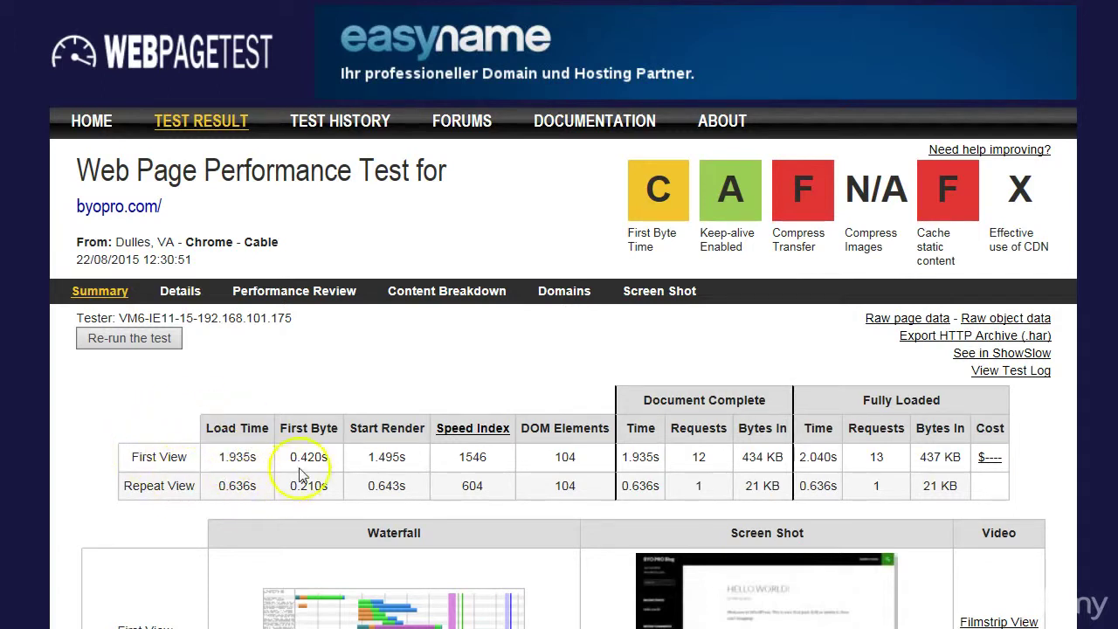